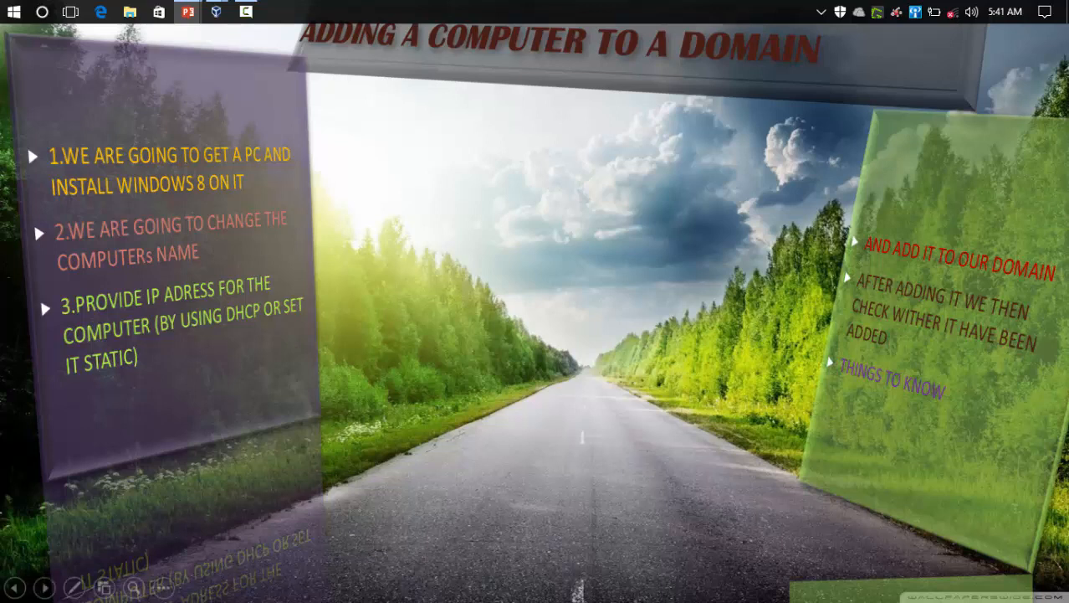
Step: Show the taskbar while the slide show keeps running
{"action": "left_click", "coordinate": [164, 587]}
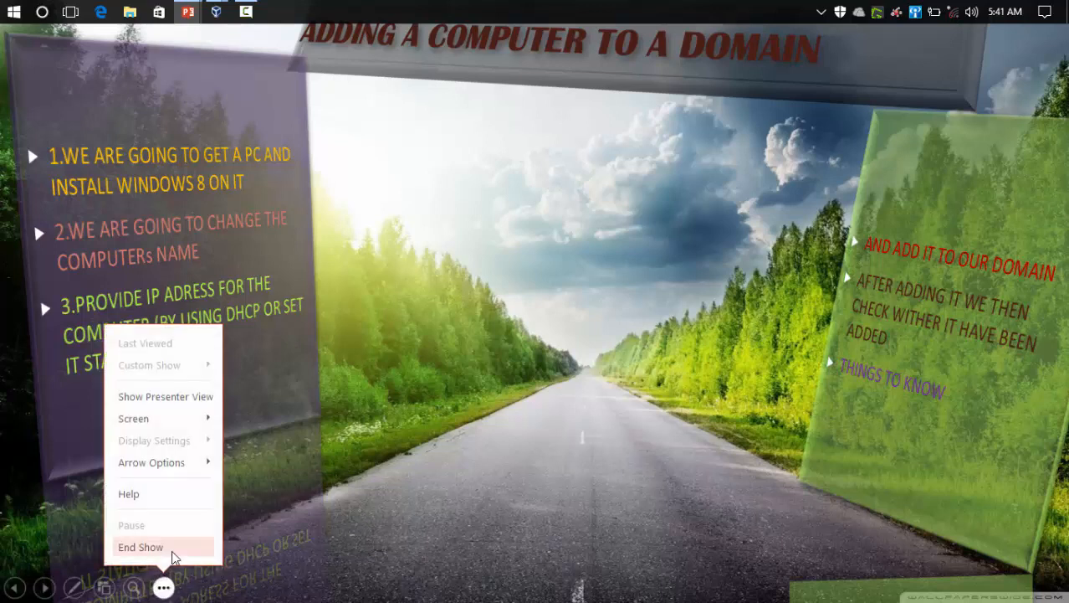
{"action": "mouse_move", "coordinate": [190, 418]}
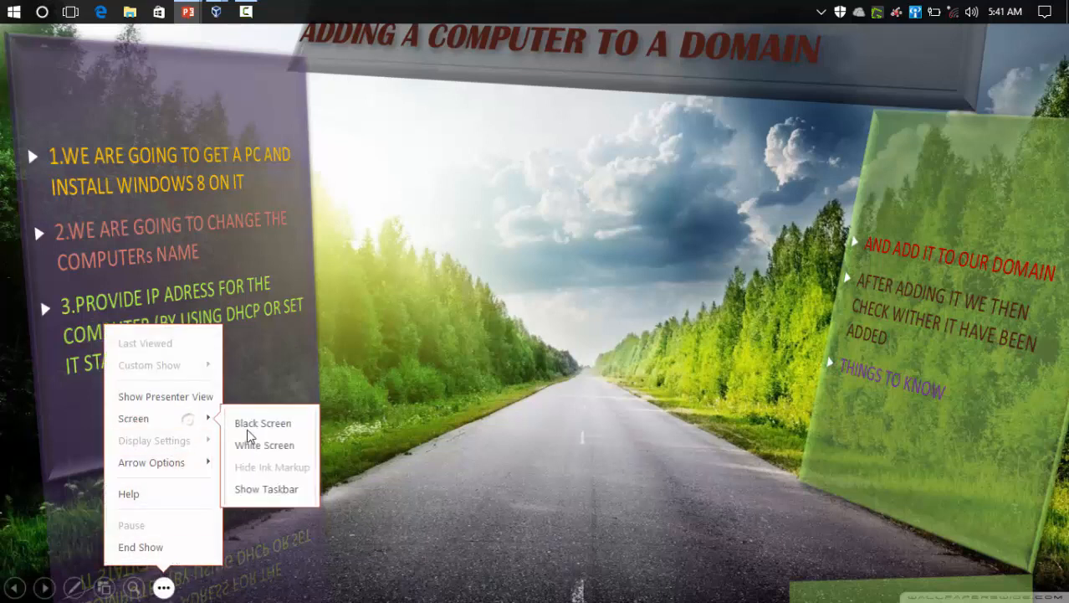
{"action": "left_click", "coordinate": [254, 492]}
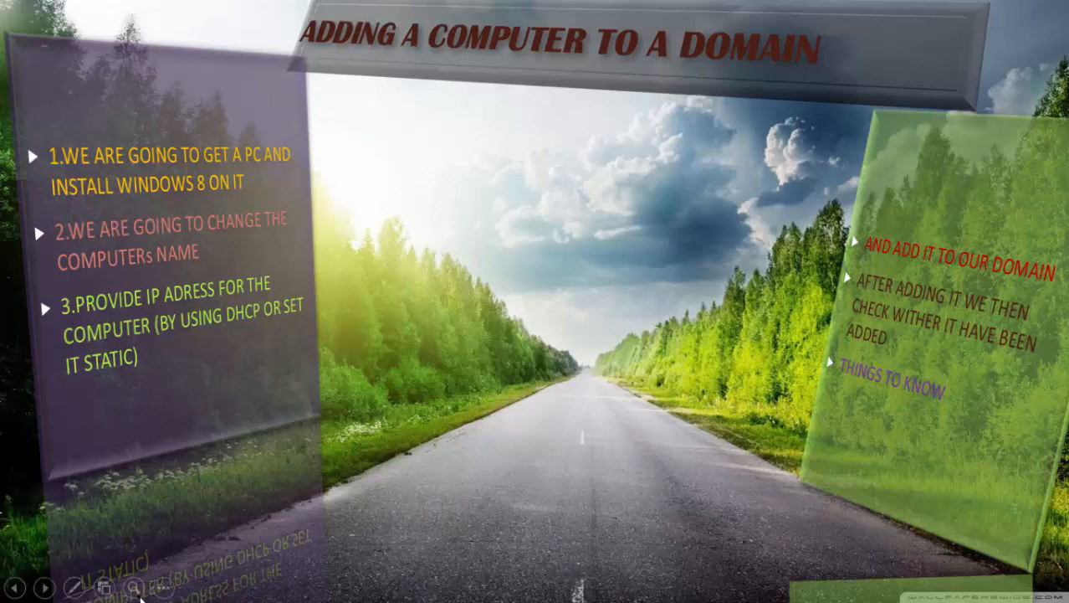
{"action": "left_click", "coordinate": [163, 588]}
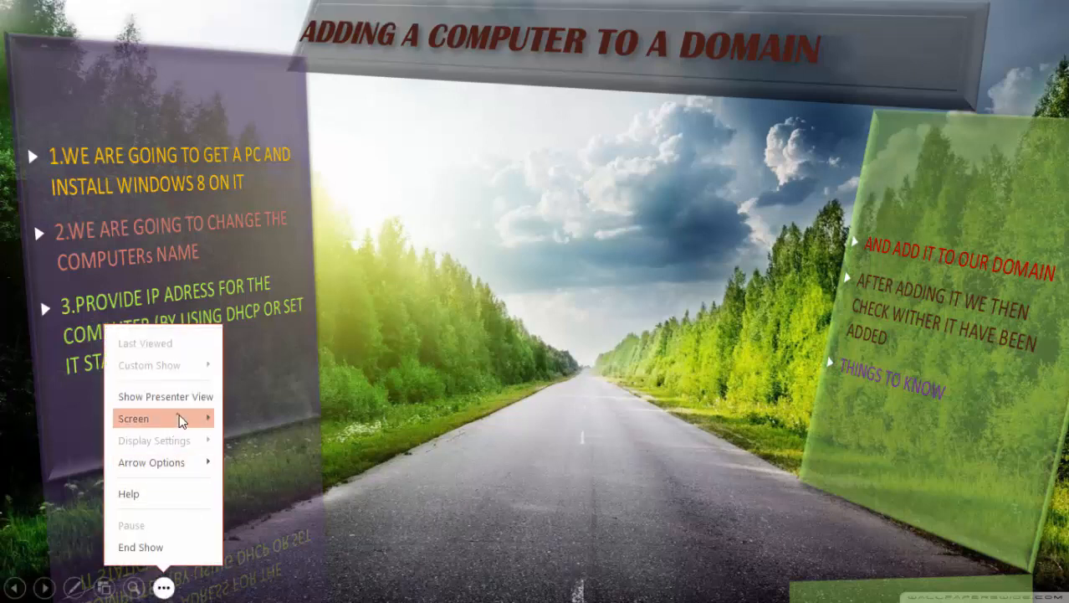
{"action": "mouse_move", "coordinate": [175, 418]}
{"action": "left_click", "coordinate": [285, 493]}
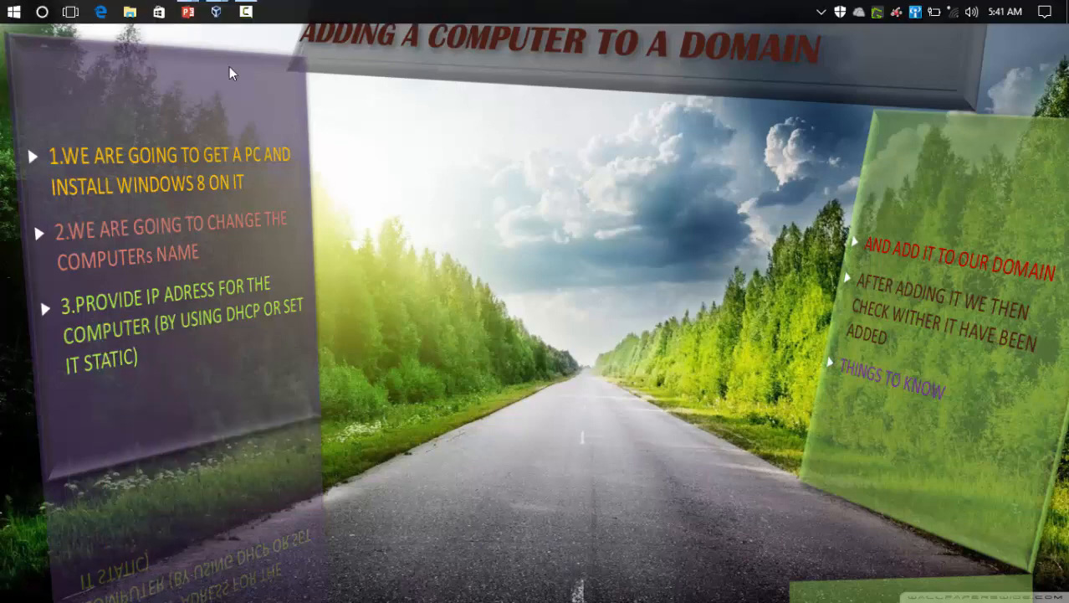
Step: Switch to the WINDOWS SERVER 2016 virtual machine and view the Local Server properties
{"action": "mouse_move", "coordinate": [221, 10]}
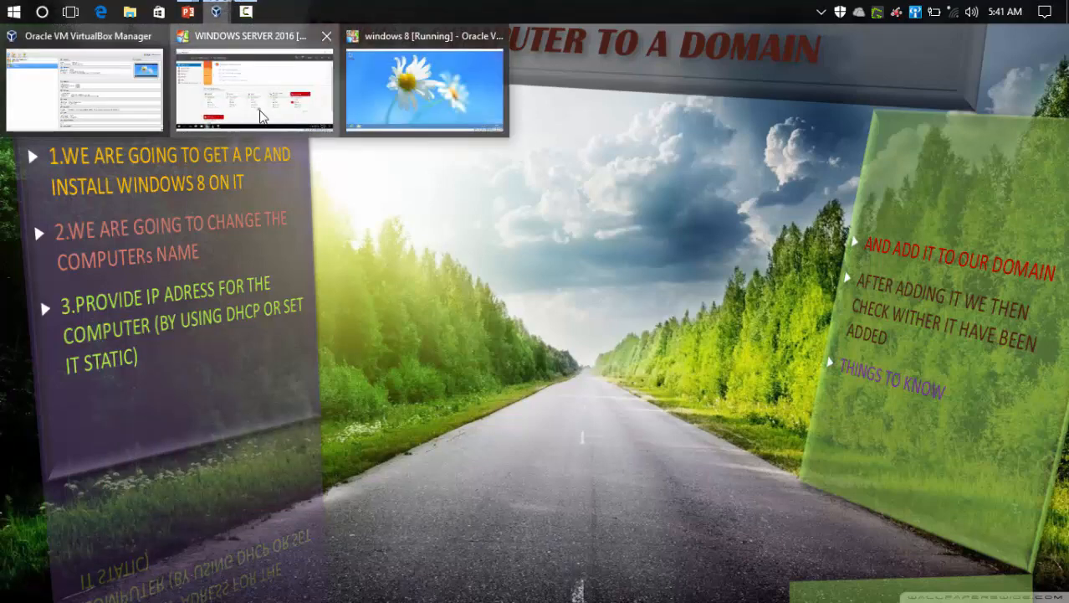
{"action": "left_click", "coordinate": [219, 114]}
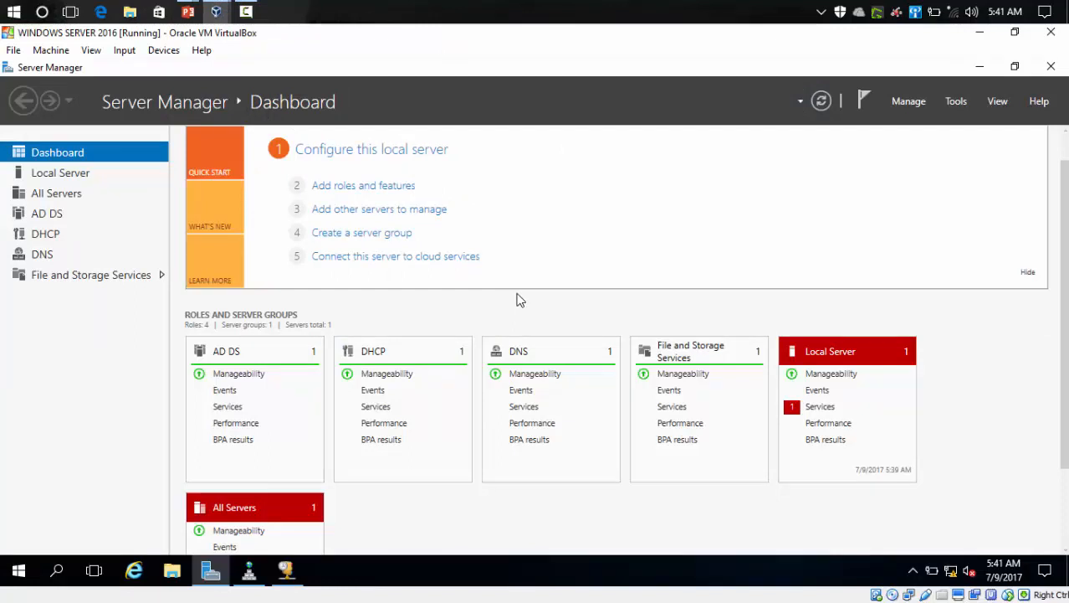
{"action": "scroll", "coordinate": [1066, 272], "scroll_direction": "down", "scroll_amount": 1}
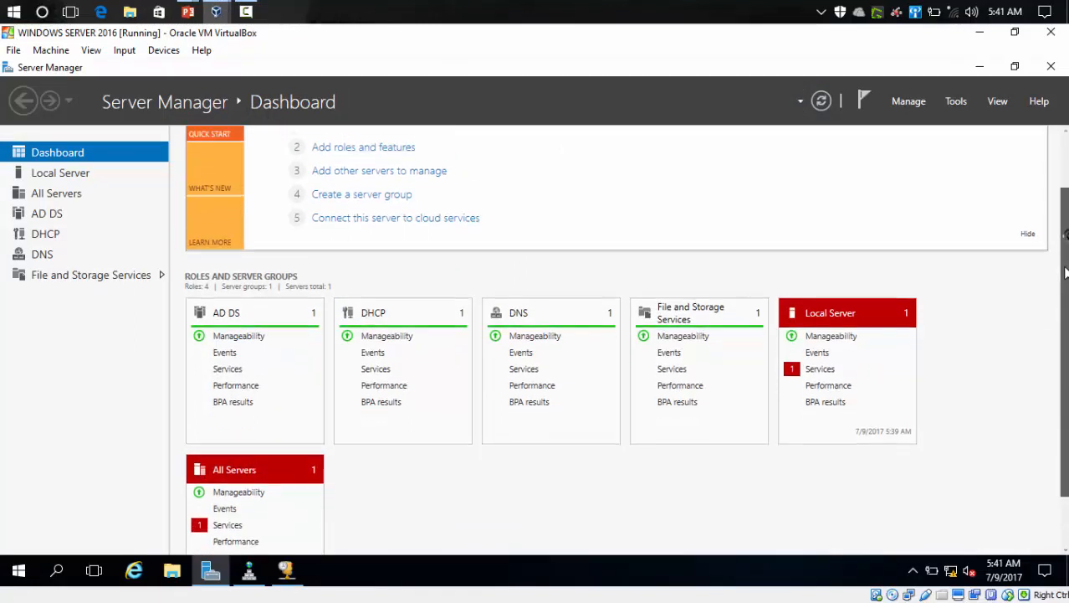
{"action": "left_click_drag", "start_coordinate": [1066, 272], "coordinate": [1066, 280]}
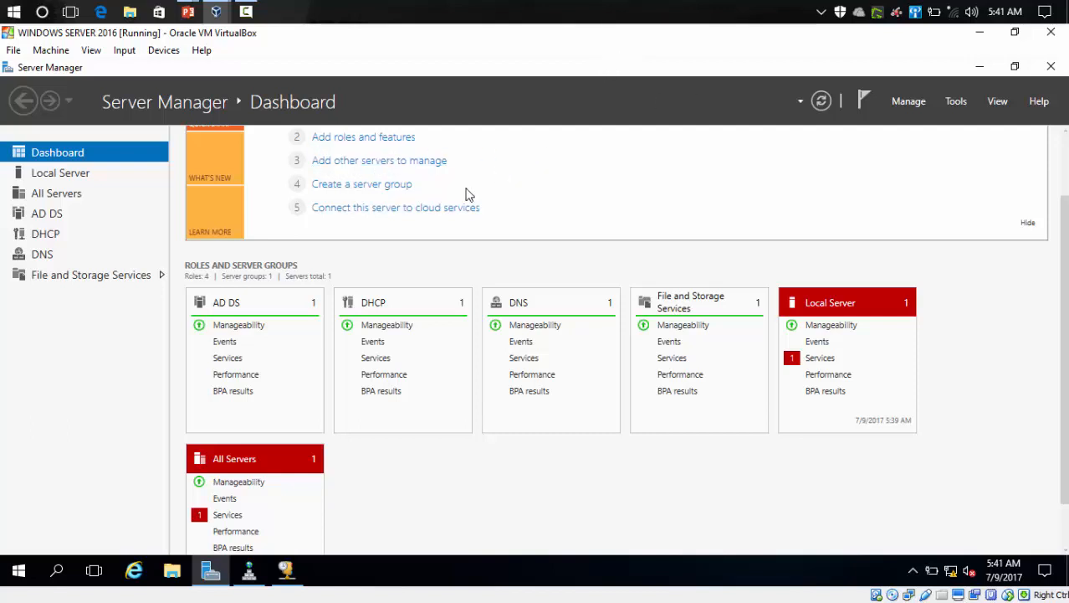
{"action": "left_click", "coordinate": [67, 180]}
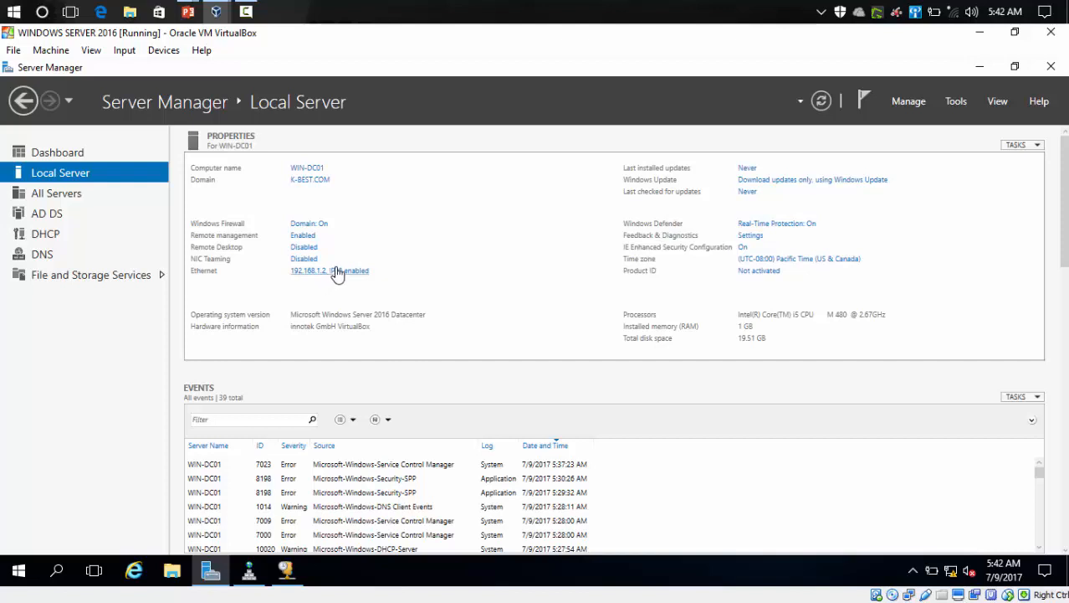
{"action": "left_click", "coordinate": [339, 273]}
Step: Open Active Directory Users and Computers and browse the K-BEST.COM domain's Computers container
{"action": "left_click", "coordinate": [956, 101]}
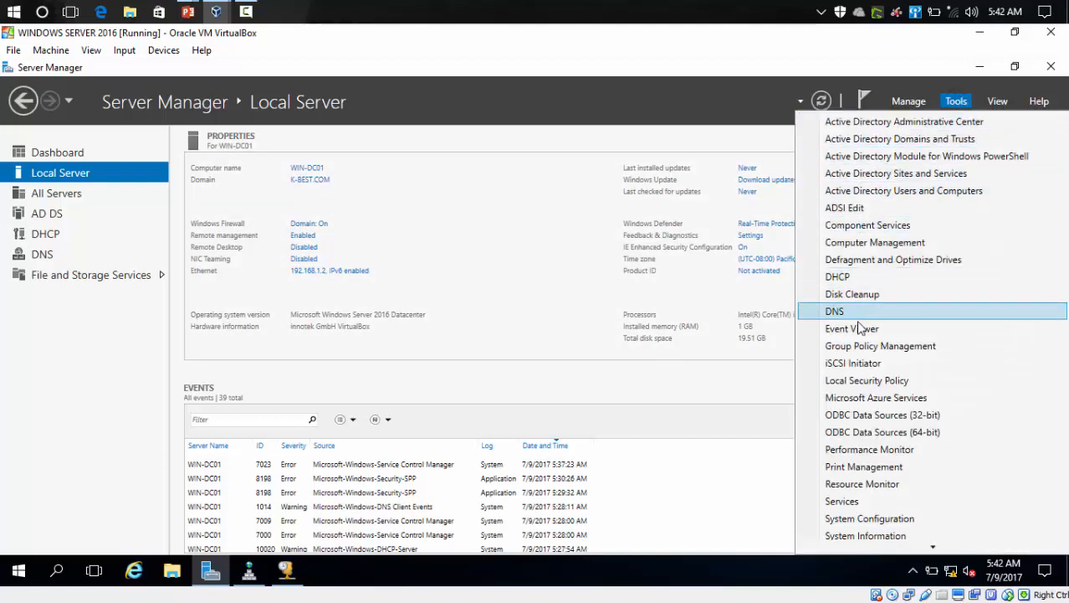
{"action": "left_click", "coordinate": [899, 190]}
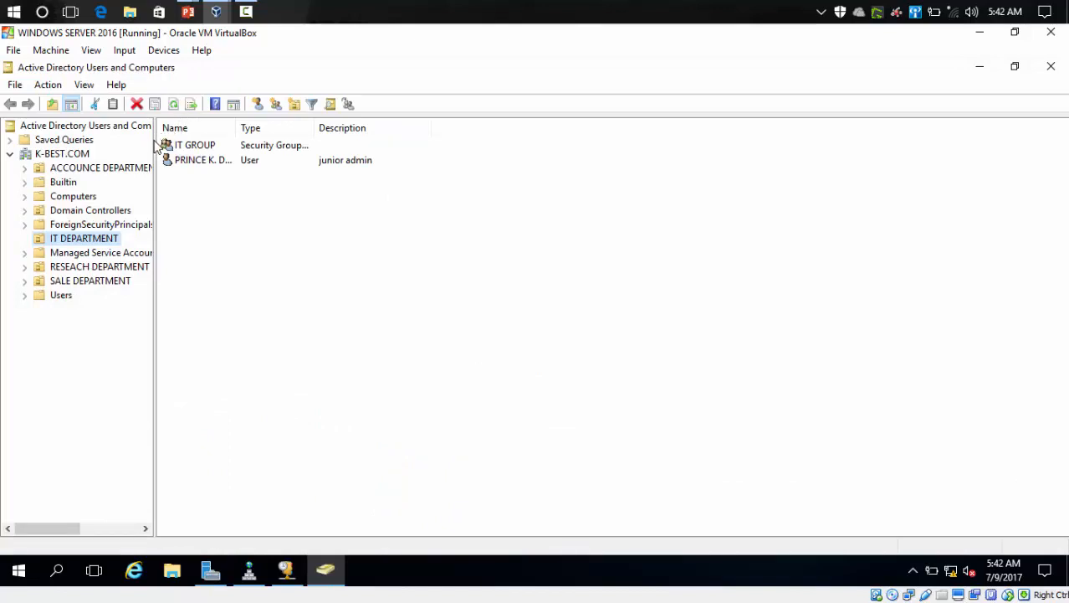
{"action": "left_click", "coordinate": [53, 154]}
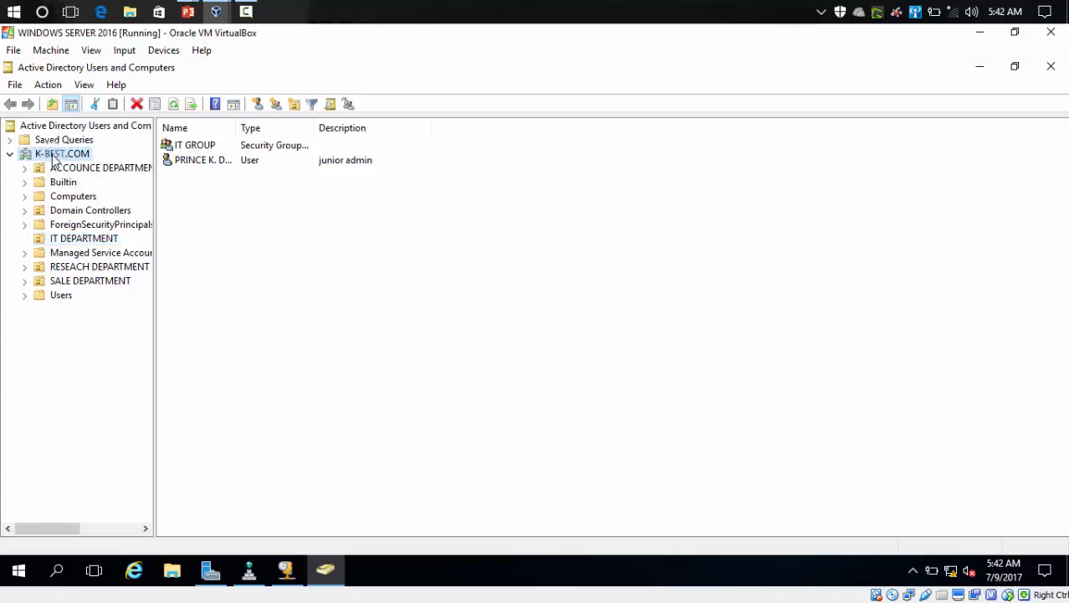
{"action": "left_click", "coordinate": [72, 196]}
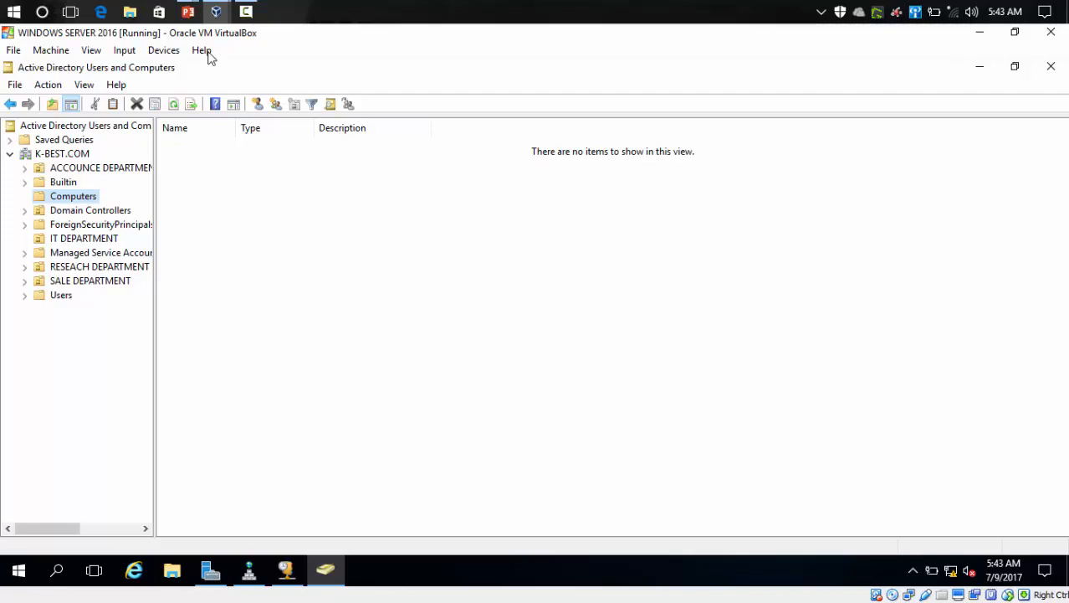
Step: Switch to the windows 8 virtual machine and refresh its desktop
{"action": "mouse_move", "coordinate": [216, 12]}
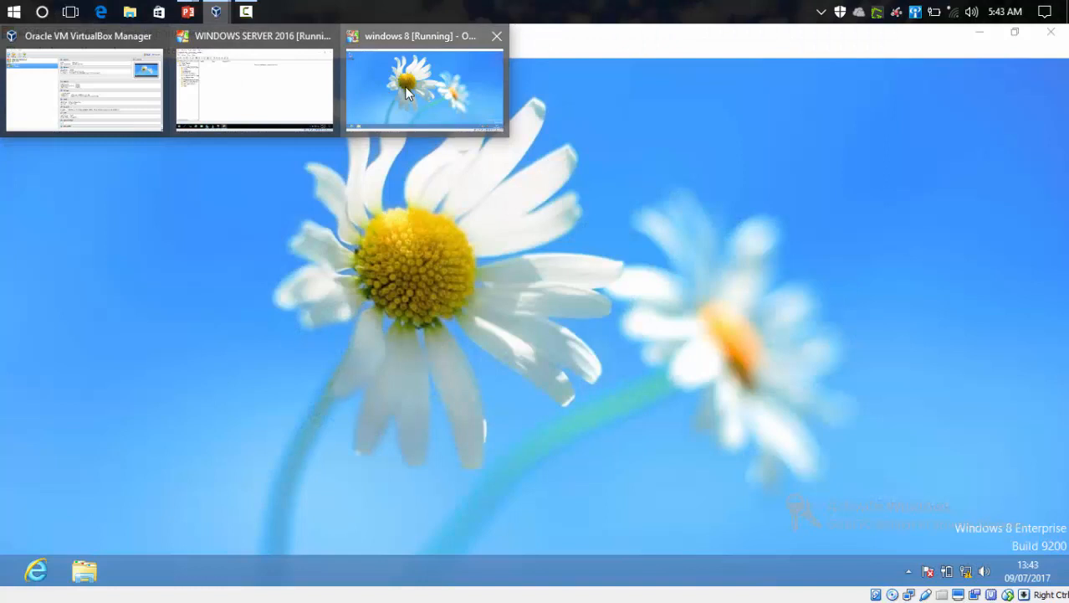
{"action": "left_click", "coordinate": [404, 86]}
{"action": "right_click", "coordinate": [335, 186]}
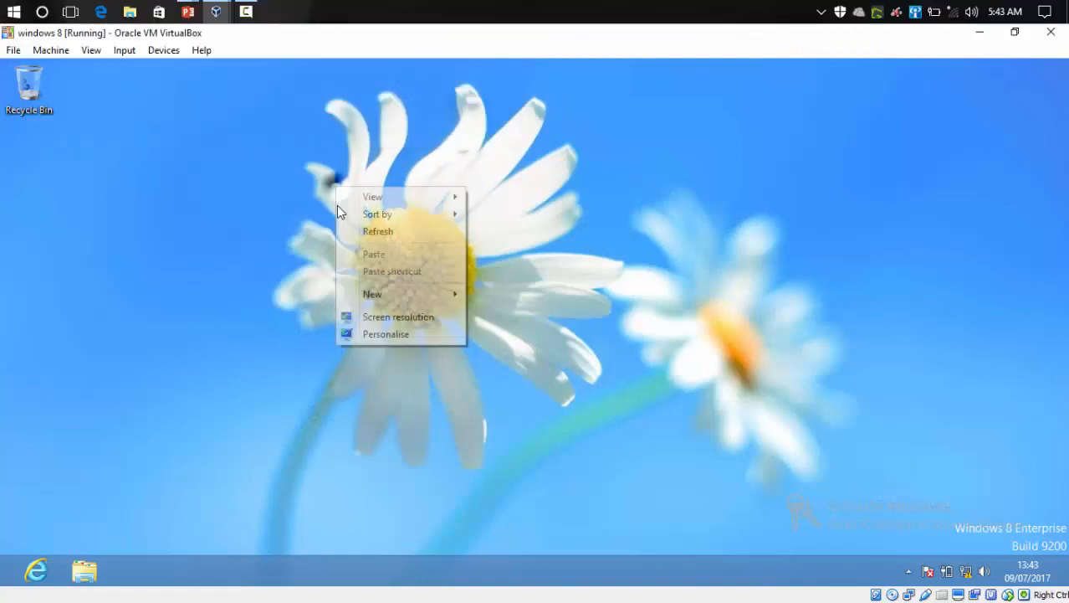
{"action": "left_click", "coordinate": [352, 231]}
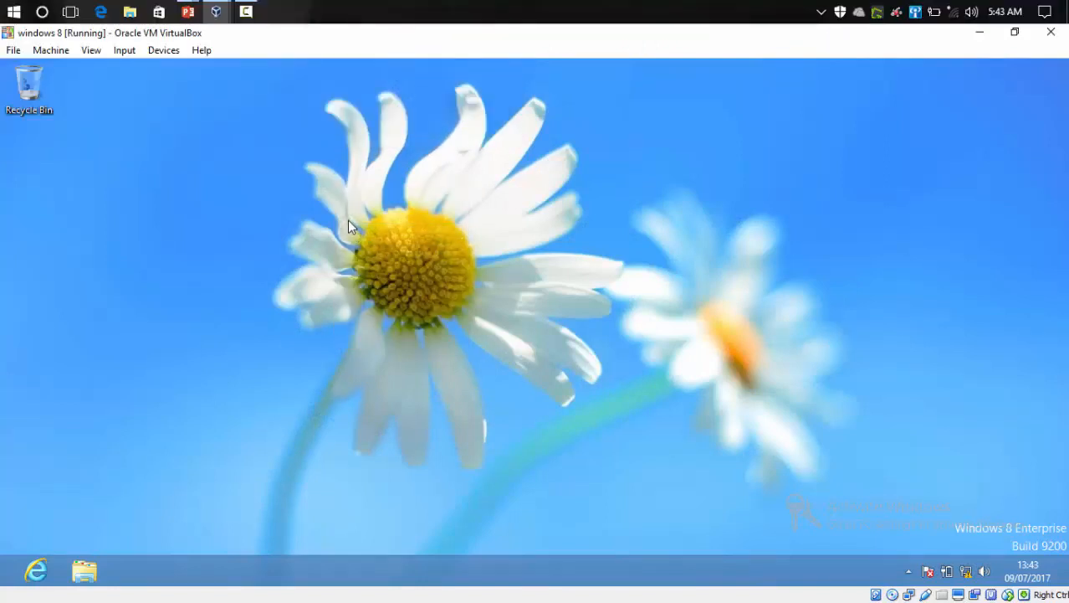
{"action": "right_click", "coordinate": [325, 149]}
{"action": "left_click", "coordinate": [355, 195]}
{"action": "right_click", "coordinate": [319, 193]}
{"action": "left_click", "coordinate": [361, 235]}
{"action": "right_click", "coordinate": [263, 173]}
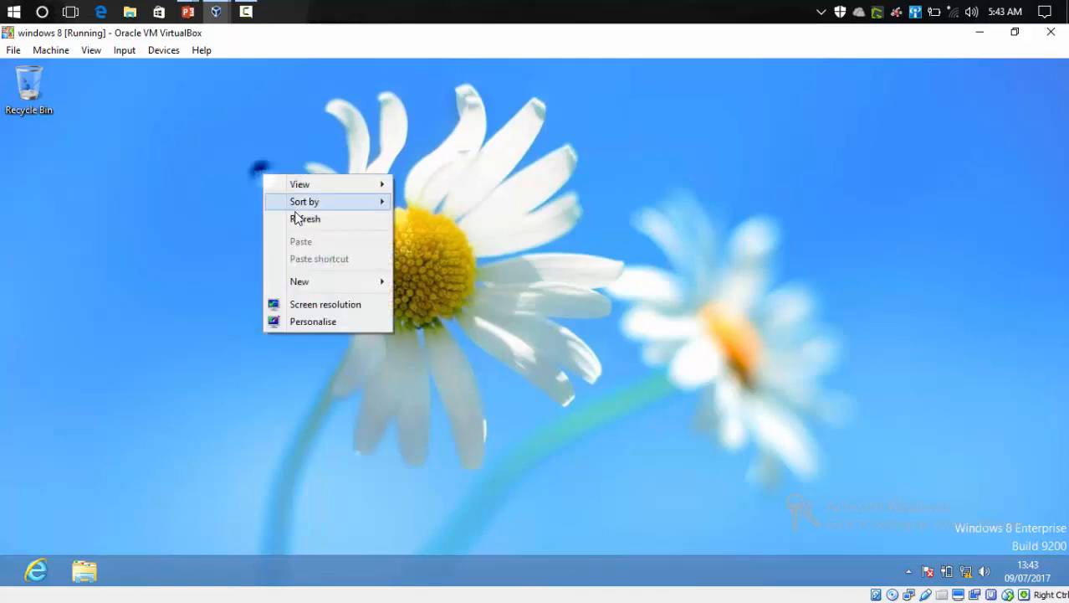
{"action": "left_click", "coordinate": [297, 216]}
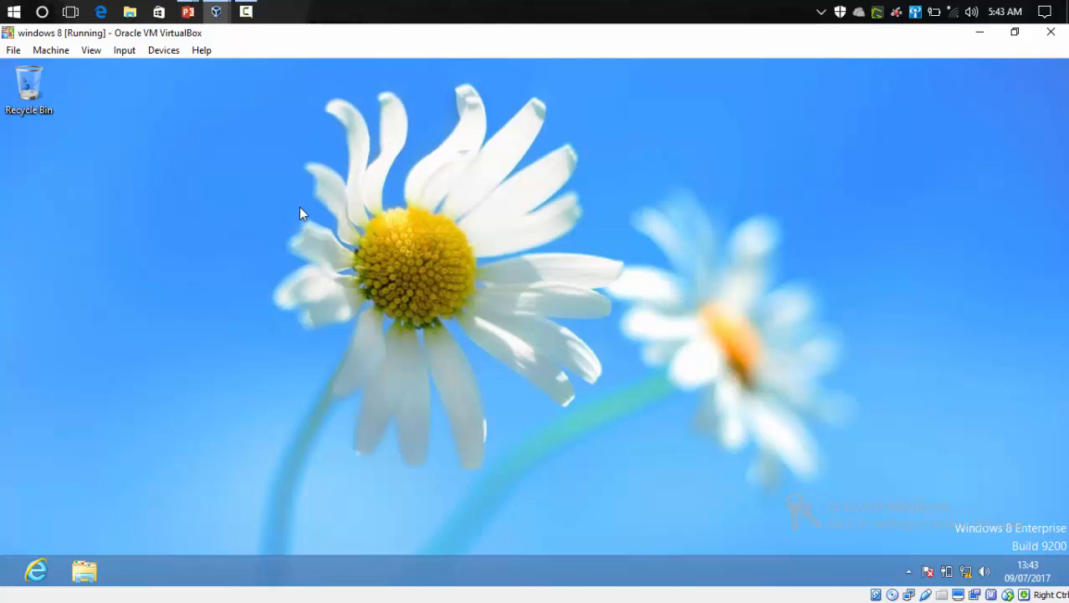
{"action": "right_click", "coordinate": [298, 207]}
{"action": "left_click", "coordinate": [315, 243]}
{"action": "right_click", "coordinate": [120, 255]}
{"action": "left_click", "coordinate": [142, 289]}
Step: Open the System information and start changing the computer's name and domain membership
{"action": "key", "text": "super+x"}
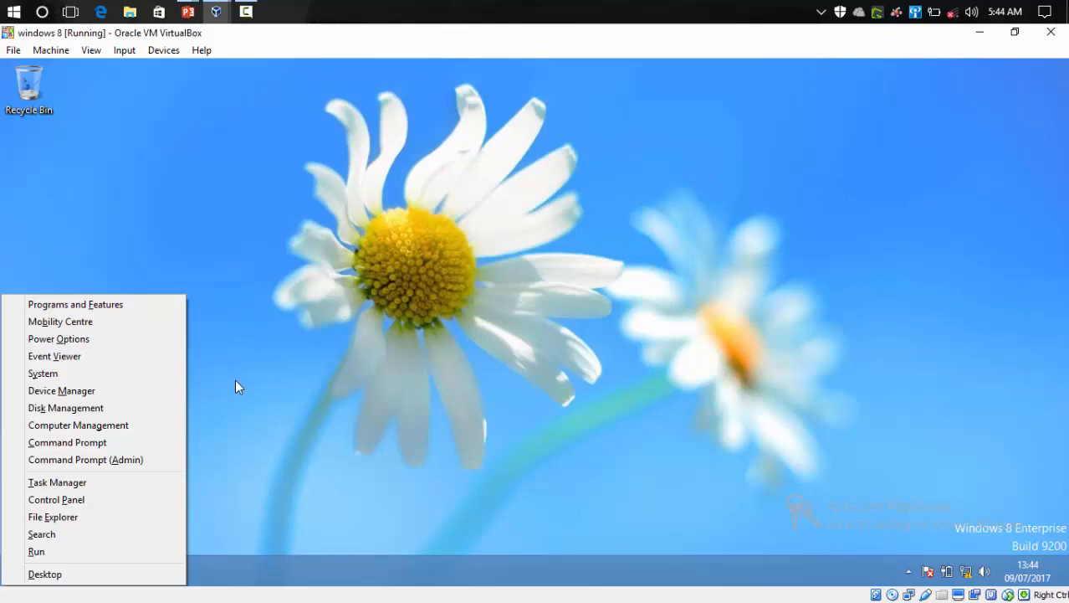
{"action": "key", "text": "y"}
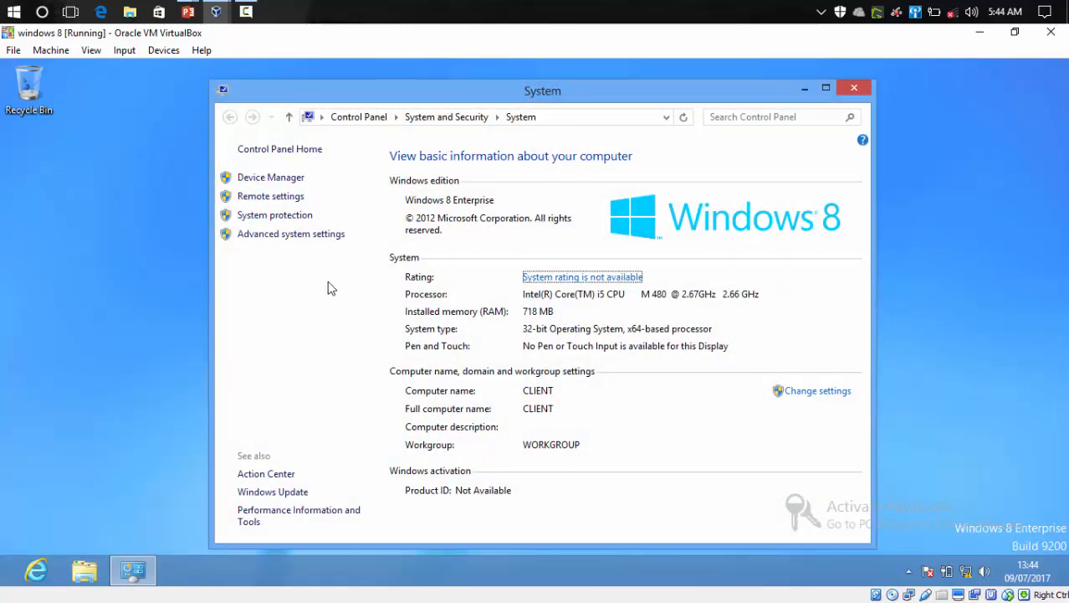
{"action": "left_click_drag", "start_coordinate": [484, 89], "coordinate": [429, 75]}
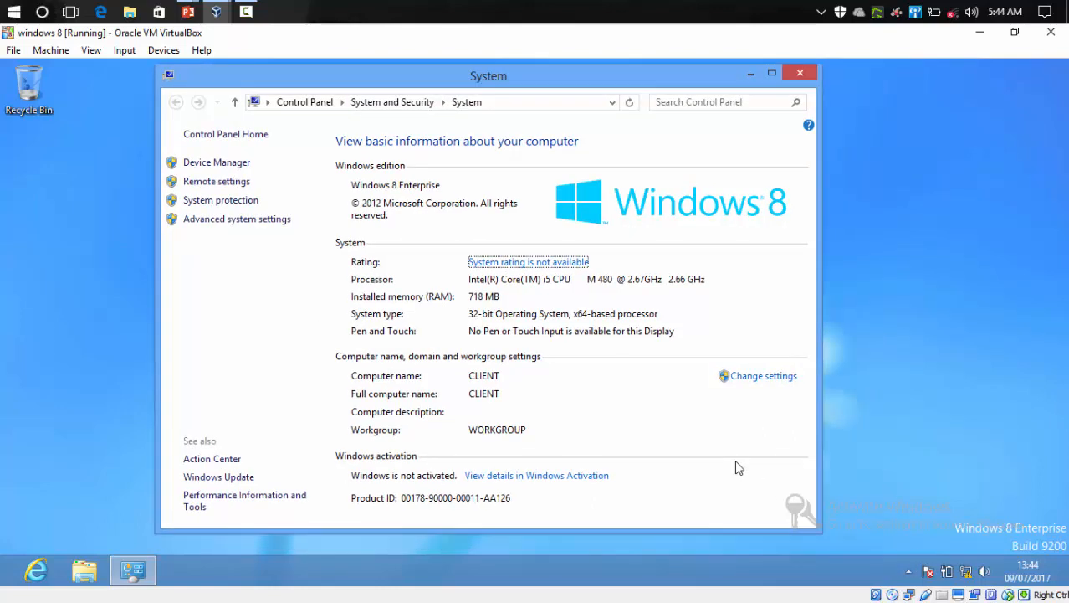
{"action": "left_click", "coordinate": [770, 378]}
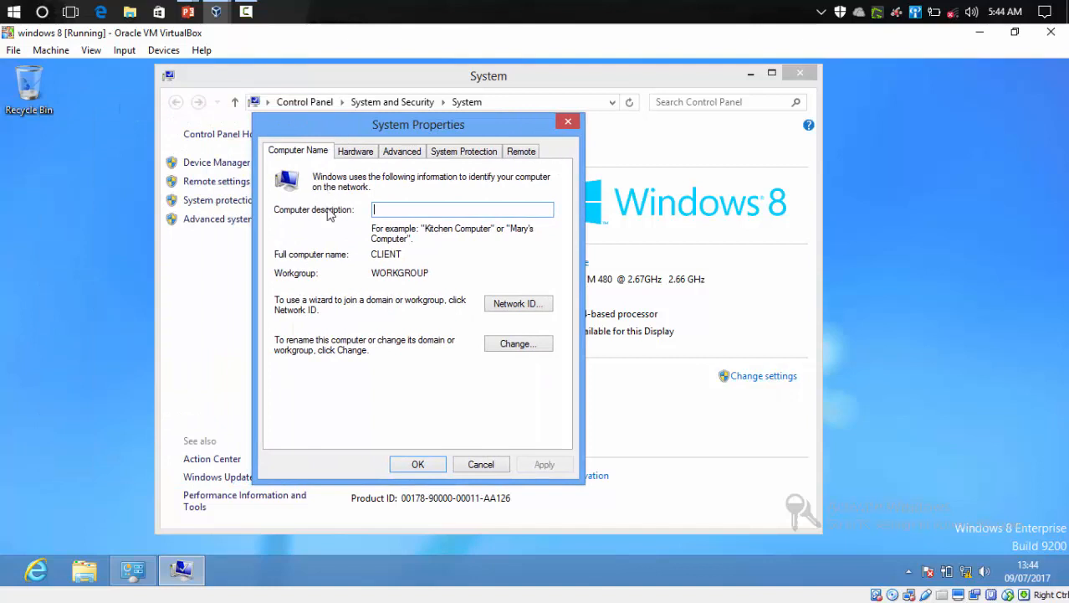
{"action": "left_click", "coordinate": [505, 347]}
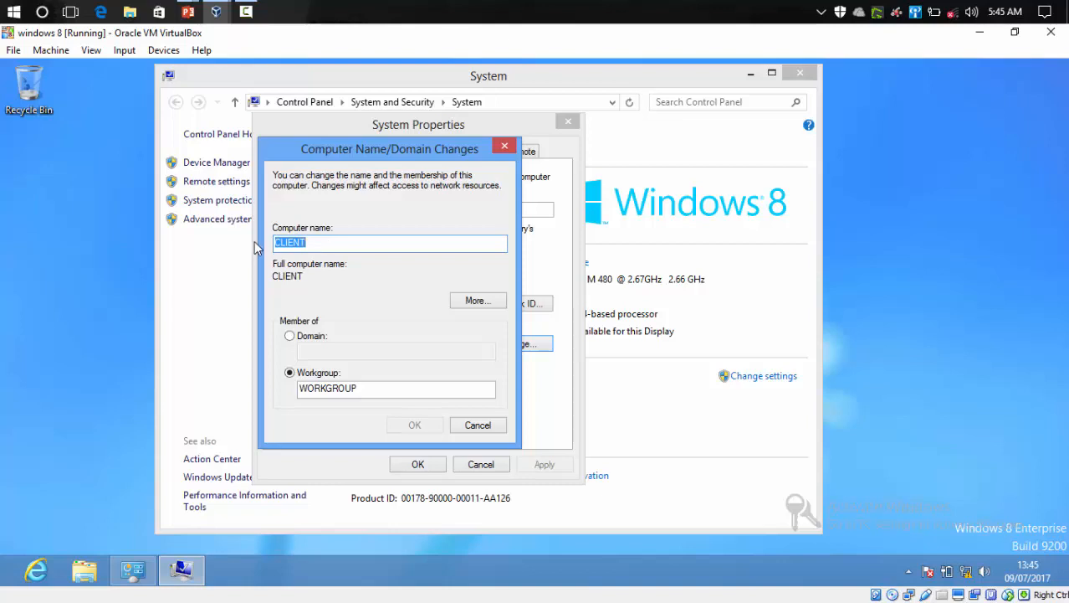
Step: Try entering IT PC as the computer name, then clear the field
{"action": "left_click", "coordinate": [315, 244]}
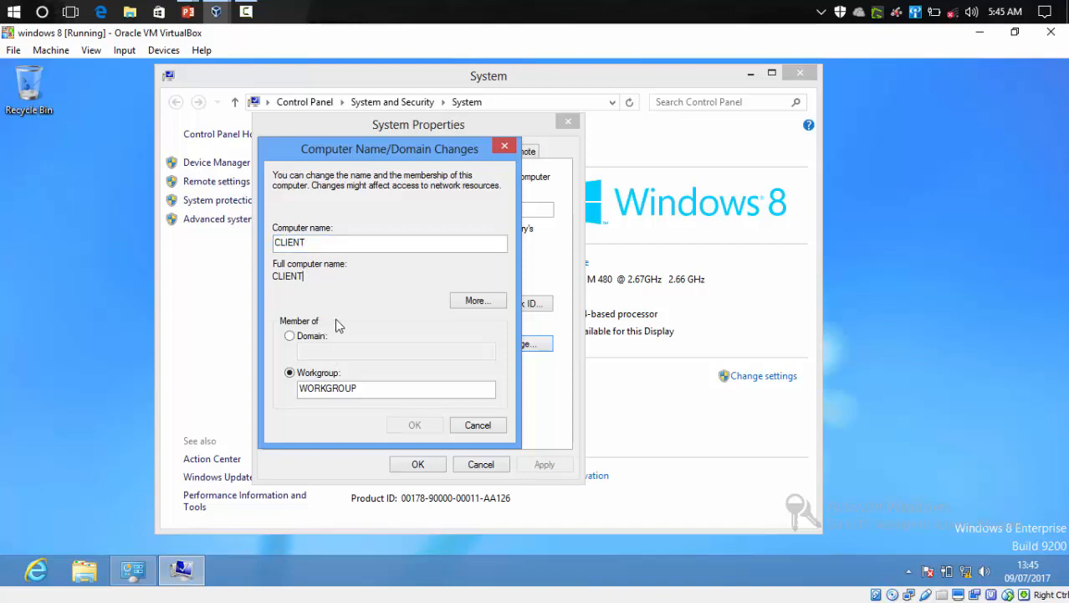
{"action": "double_click", "coordinate": [334, 243]}
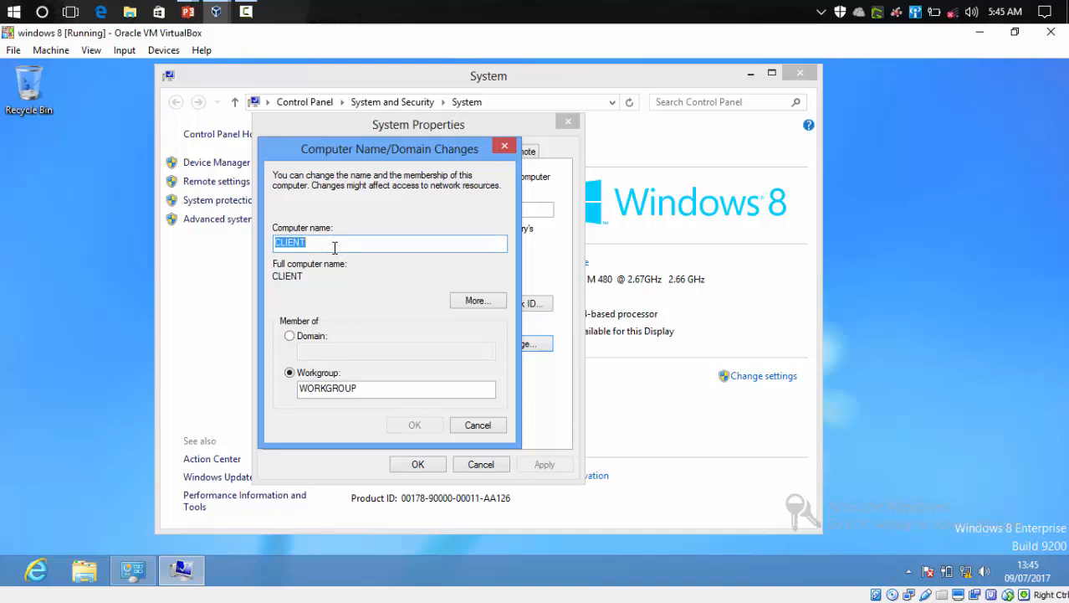
{"action": "key", "text": "BackSpace"}
{"action": "type", "text": "S"}
{"action": "key", "text": "BackSpace"}
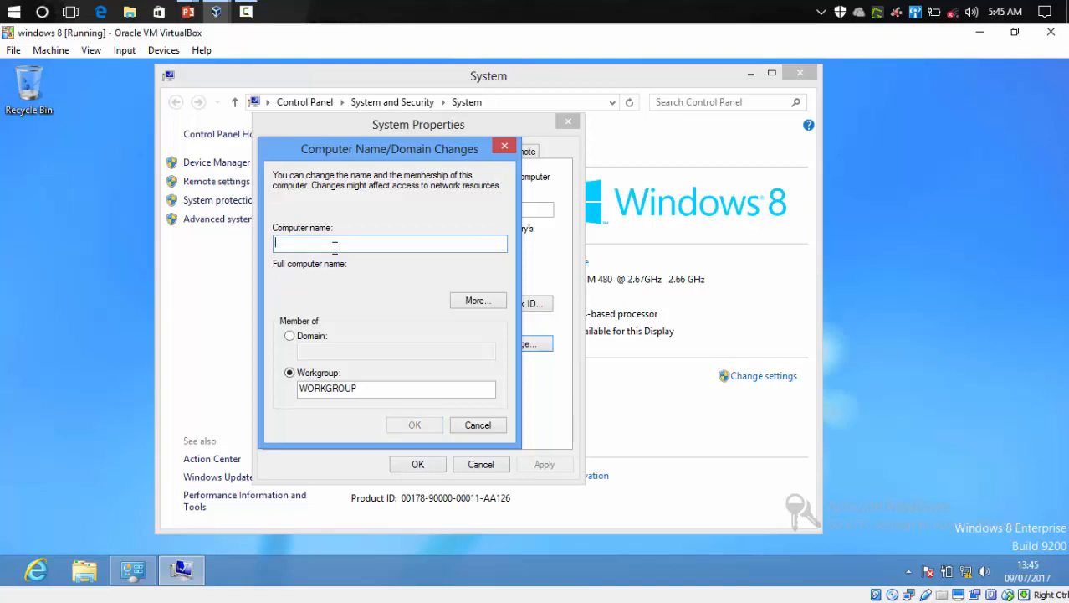
{"action": "key", "text": "Caps_Lock"}
{"action": "type", "text": "IT "}
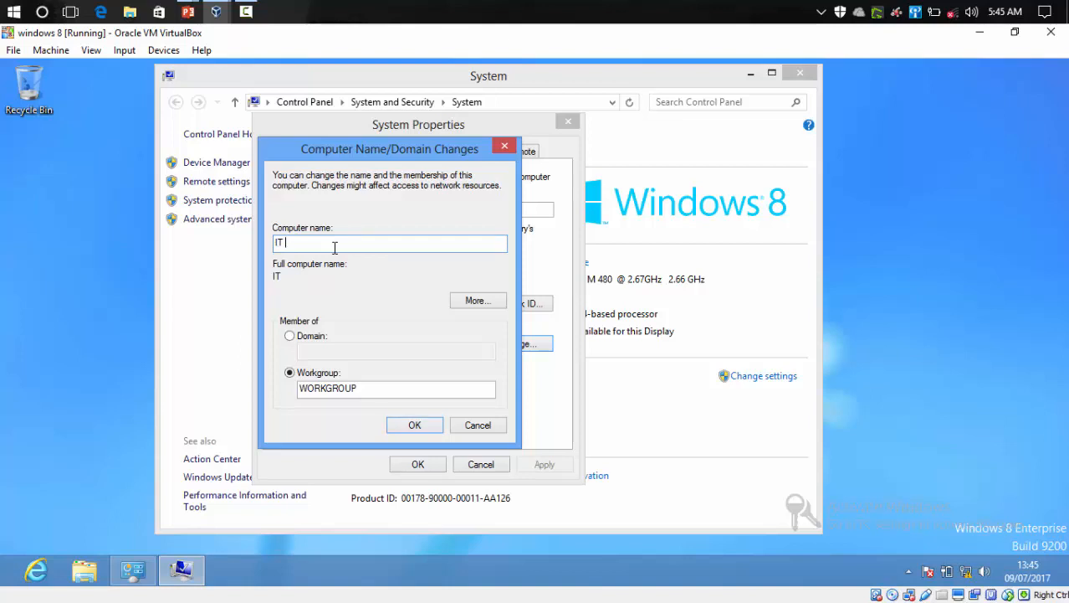
{"action": "type", "text": "PC"}
{"action": "key", "text": "BackSpace"}
{"action": "key", "text": "BackSpace"}
{"action": "key", "text": "BackSpace"}
{"action": "key", "text": "BackSpace"}
{"action": "key", "text": "BackSpace"}
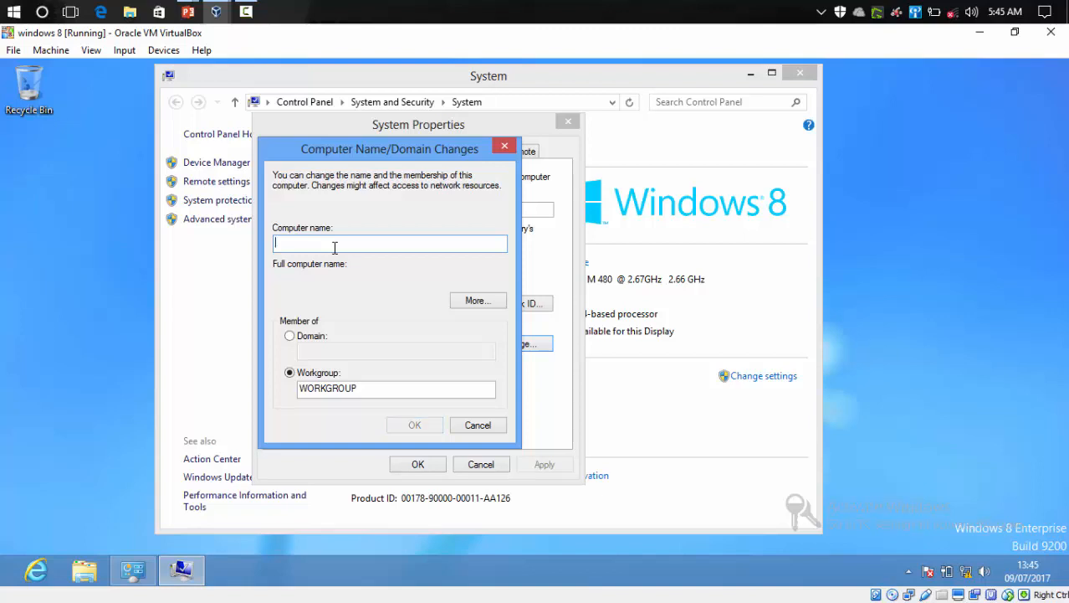
Step: Try entering ACCOUNCE PC as the computer name, then clear the field
{"action": "type", "text": "ACCO"}
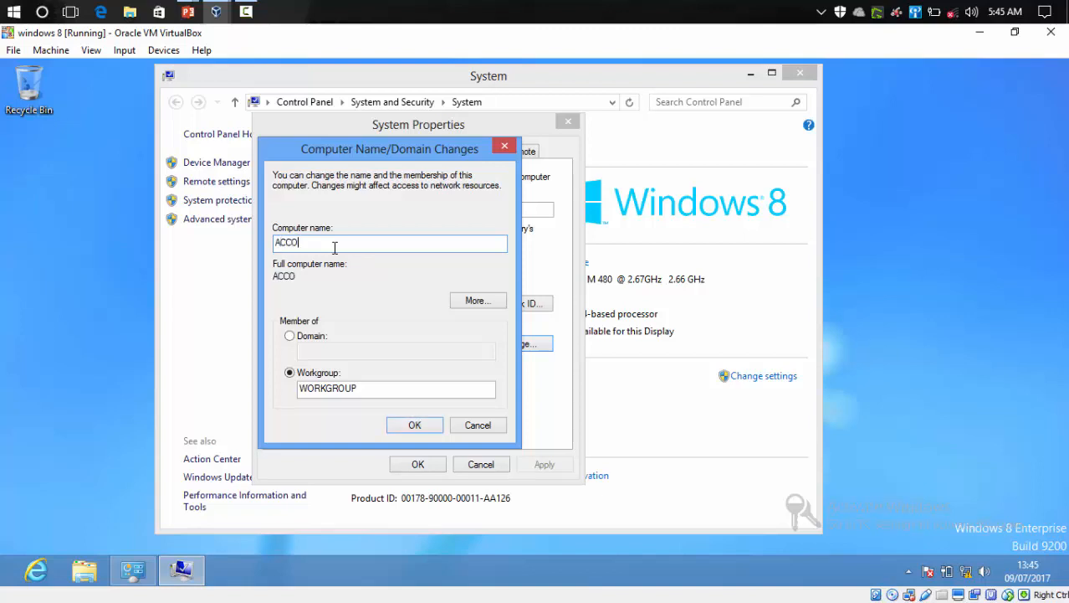
{"action": "type", "text": "UNCE PC"}
{"action": "key", "text": "BackSpace"}
{"action": "key", "text": "BackSpace"}
{"action": "key", "text": "BackSpace"}
{"action": "key", "text": "BackSpace"}
{"action": "key", "text": "BackSpace"}
{"action": "key", "text": "BackSpace"}
{"action": "key", "text": "BackSpace"}
{"action": "key", "text": "BackSpace"}
{"action": "key", "text": "BackSpace"}
{"action": "key", "text": "BackSpace"}
{"action": "key", "text": "BackSpace"}
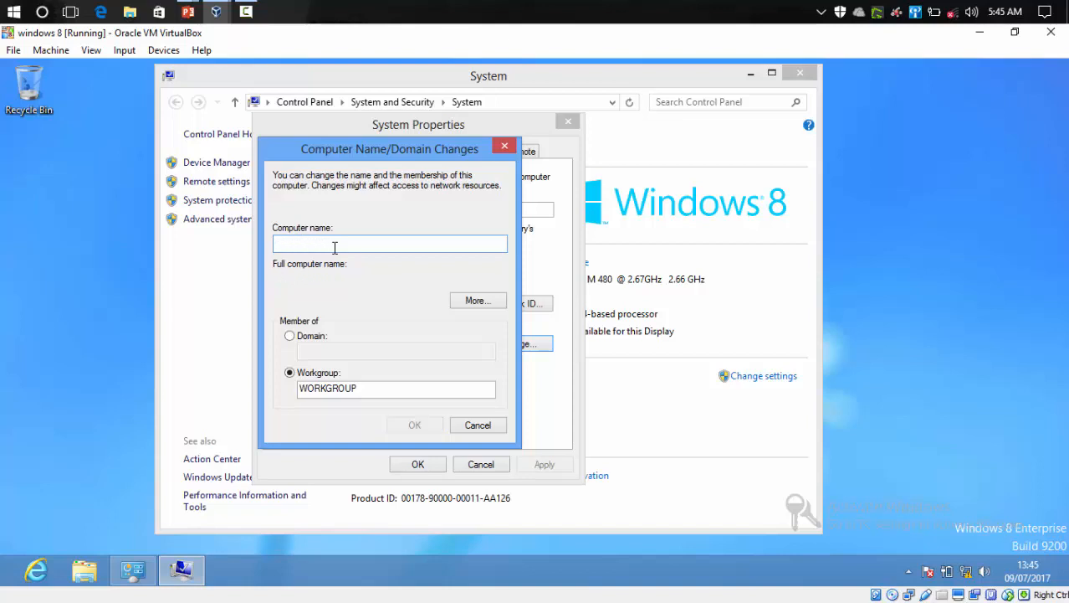
Step: Try entering SALES PC as the computer name, then clear it and cancel the rename
{"action": "type", "text": "SALE"}
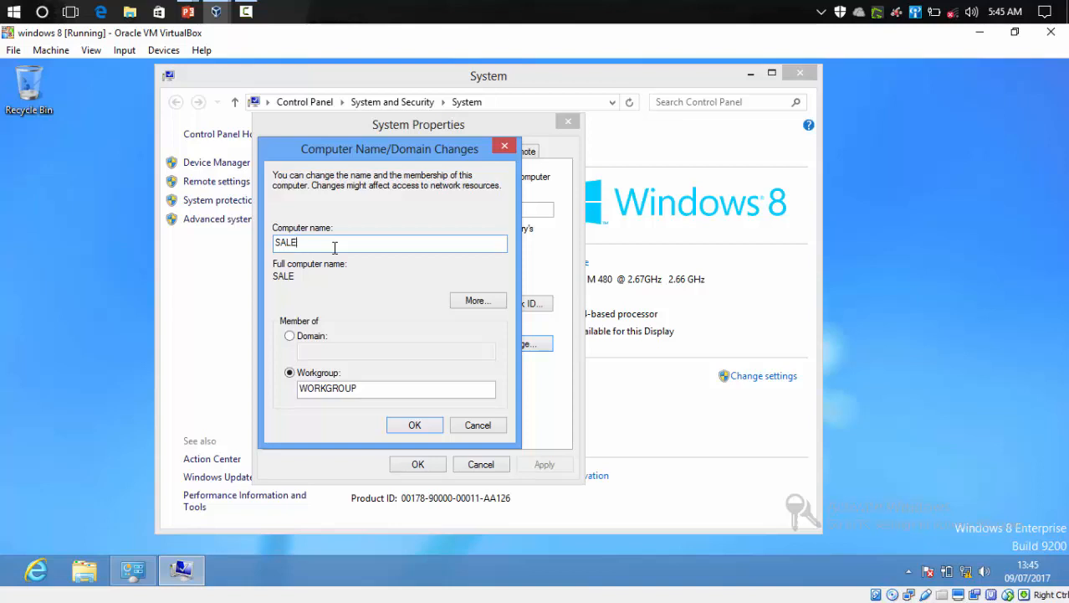
{"action": "type", "text": "S PC"}
{"action": "key", "text": "BackSpace"}
{"action": "key", "text": "BackSpace"}
{"action": "key", "text": "BackSpace"}
{"action": "key", "text": "BackSpace"}
{"action": "key", "text": "BackSpace"}
{"action": "key", "text": "BackSpace"}
{"action": "key", "text": "BackSpace"}
{"action": "key", "text": "BackSpace"}
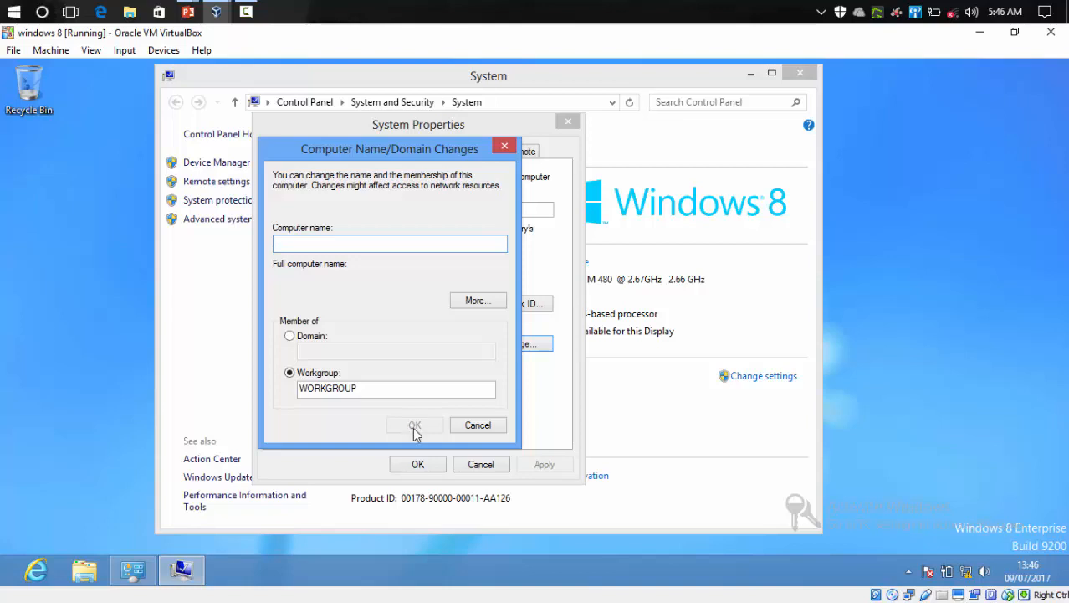
{"action": "left_click", "coordinate": [477, 425]}
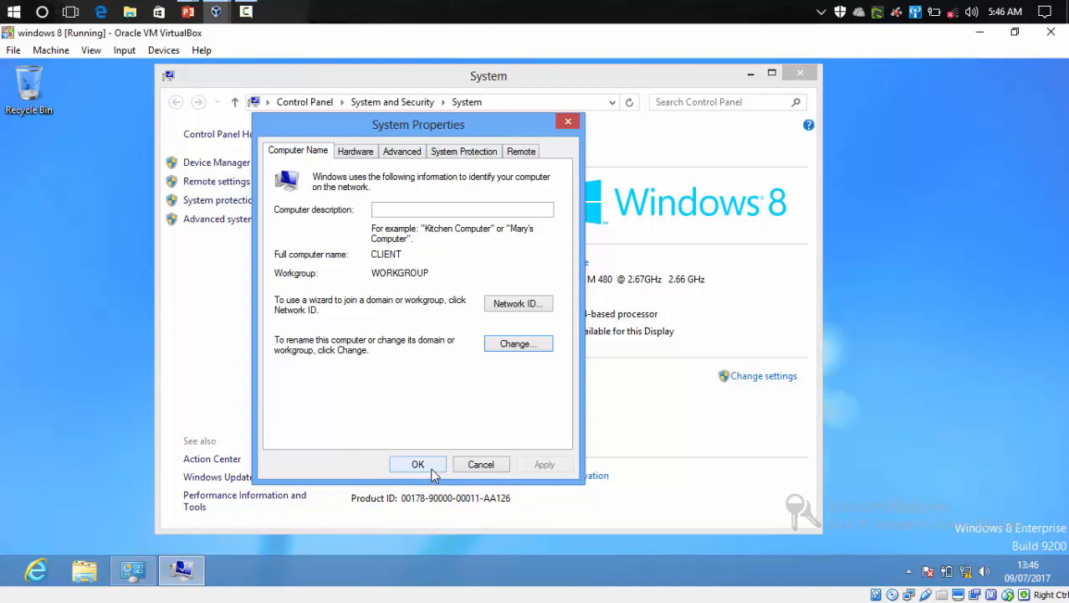
Step: Close the System Properties dialog and the System window, then refresh the desktop
{"action": "left_click", "coordinate": [467, 460]}
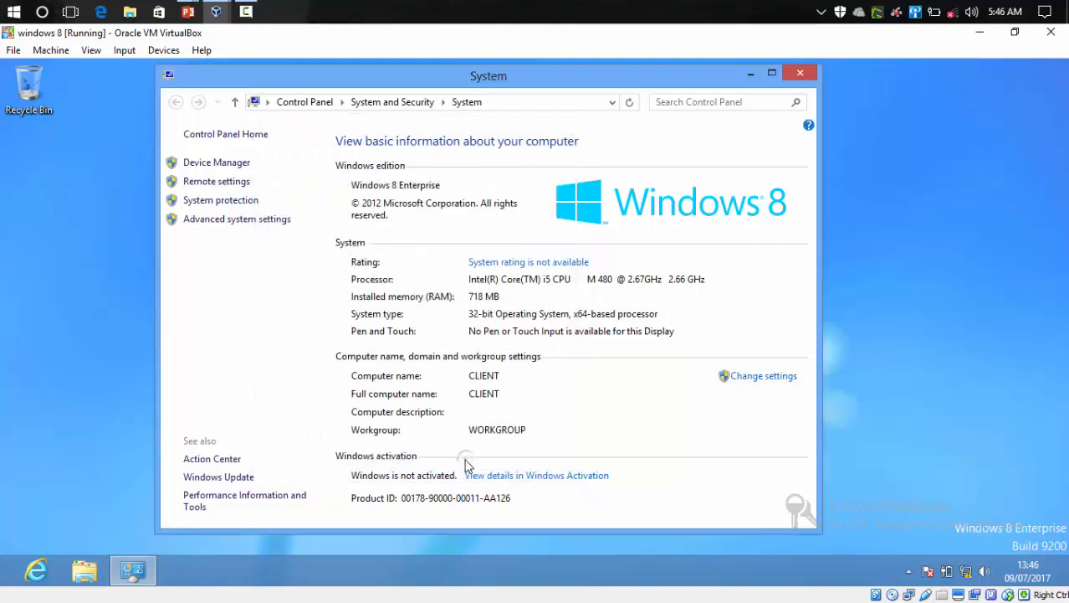
{"action": "left_click", "coordinate": [810, 75]}
{"action": "right_click", "coordinate": [599, 184]}
{"action": "left_click", "coordinate": [615, 233]}
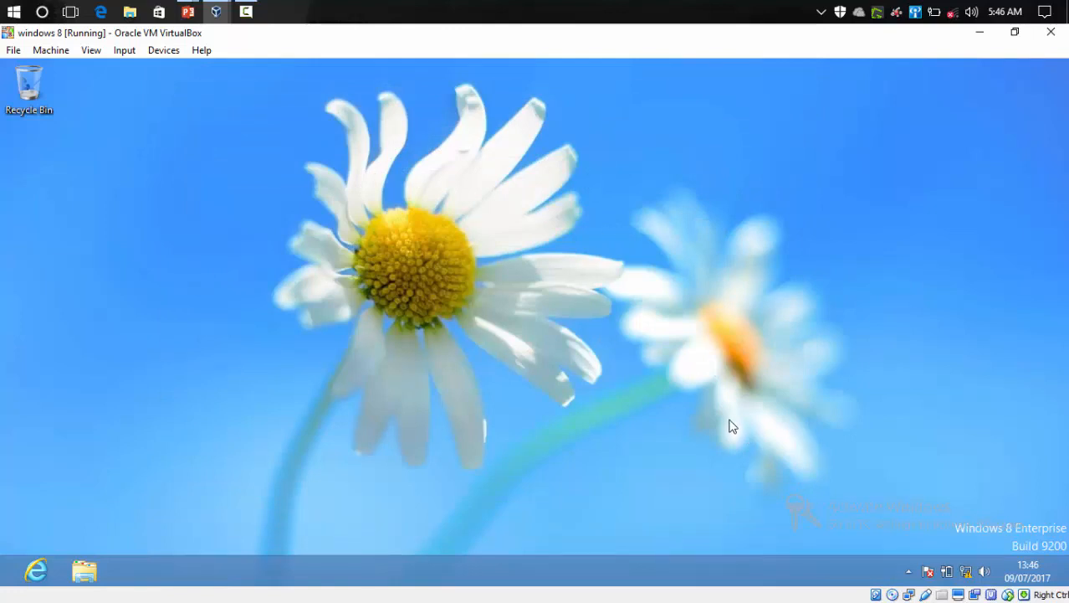
Step: Open an administrator Command Prompt, approving the elevation request
{"action": "key", "text": "super+x"}
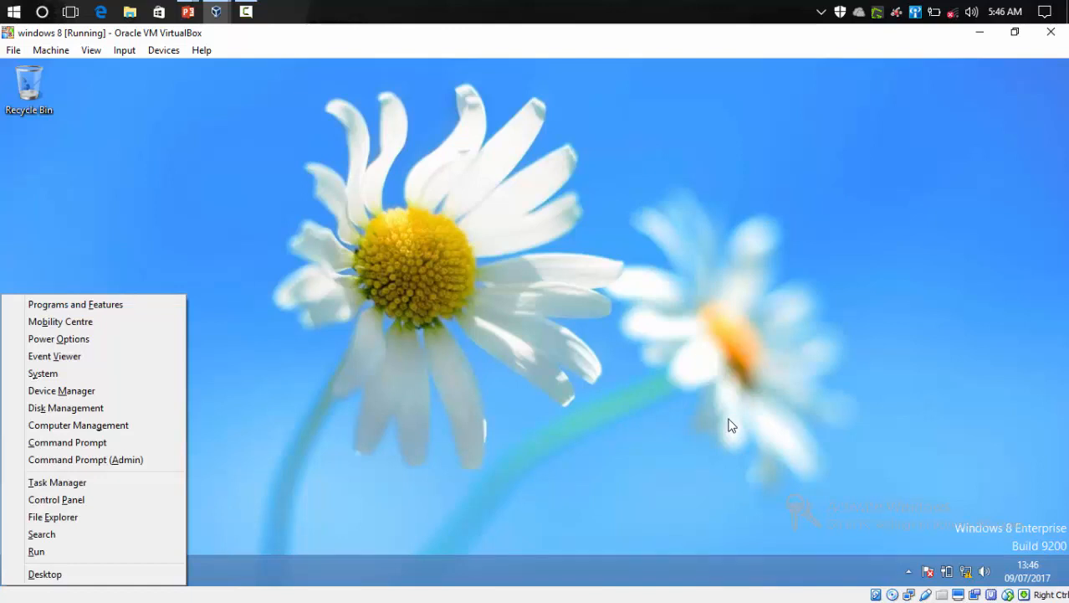
{"action": "key", "text": "a"}
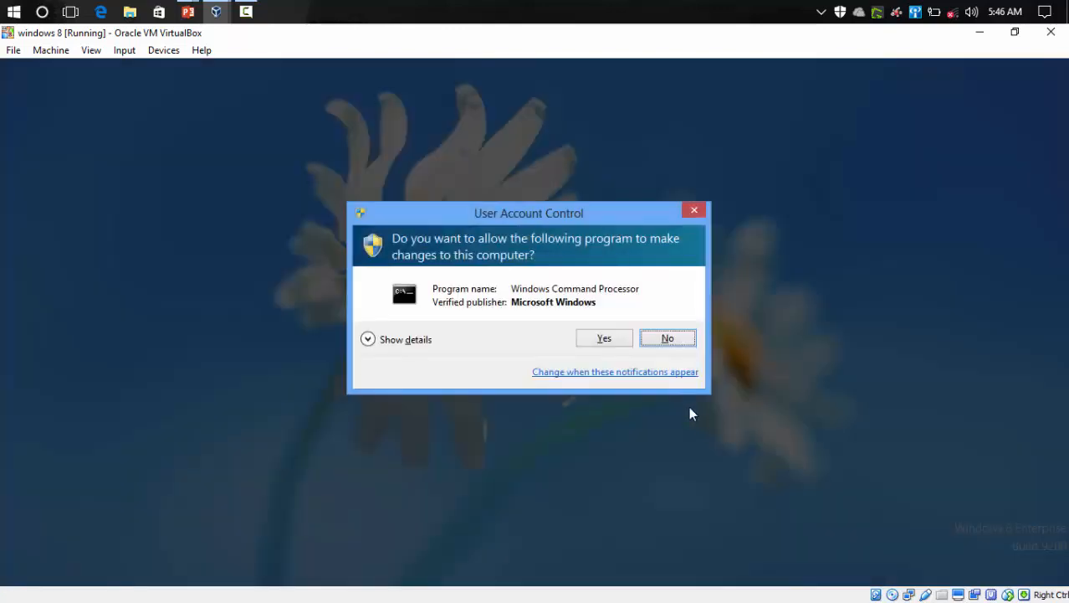
{"action": "left_click", "coordinate": [592, 343]}
{"action": "left_click_drag", "start_coordinate": [514, 175], "coordinate": [656, 168]}
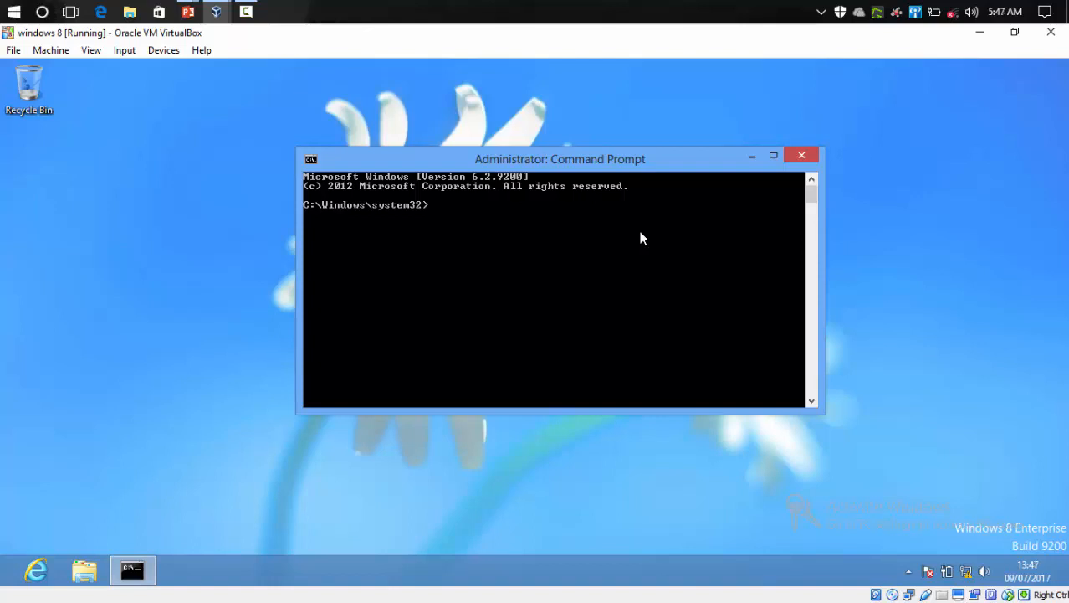
Step: Run IPCONFIG to check the virtual machine's network configuration
{"action": "type", "text": "IPCONFIG"}
{"action": "key", "text": "Return"}
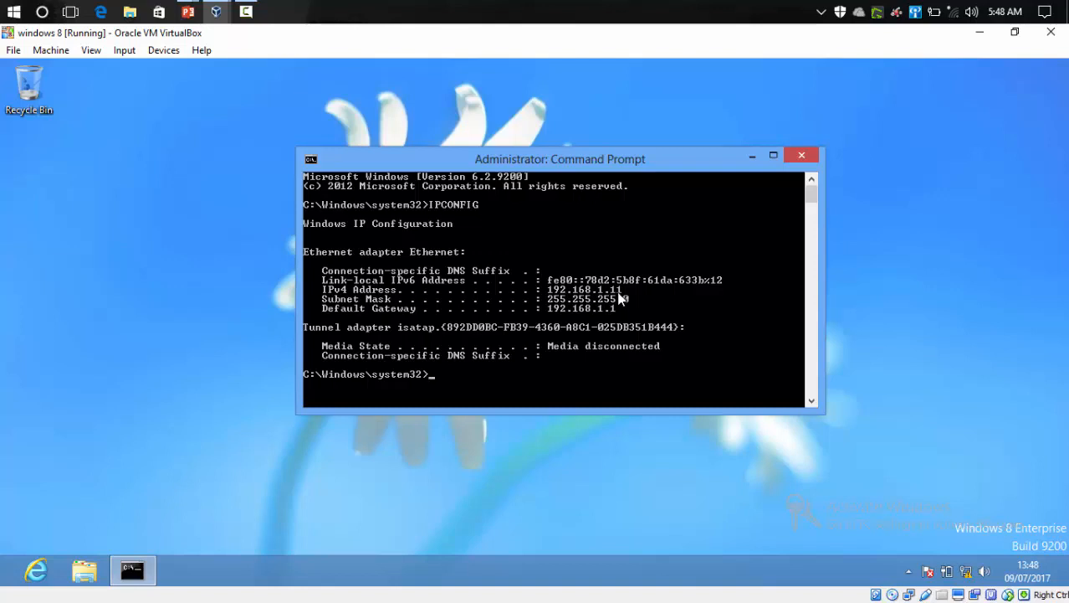
Step: Run IPCONFIG /ALL to show the full adapter details
{"action": "key", "text": "Up"}
{"action": "type", "text": "?"}
{"action": "key", "text": "BackSpace"}
{"action": "type", "text": "/ALL"}
{"action": "key", "text": "Return"}
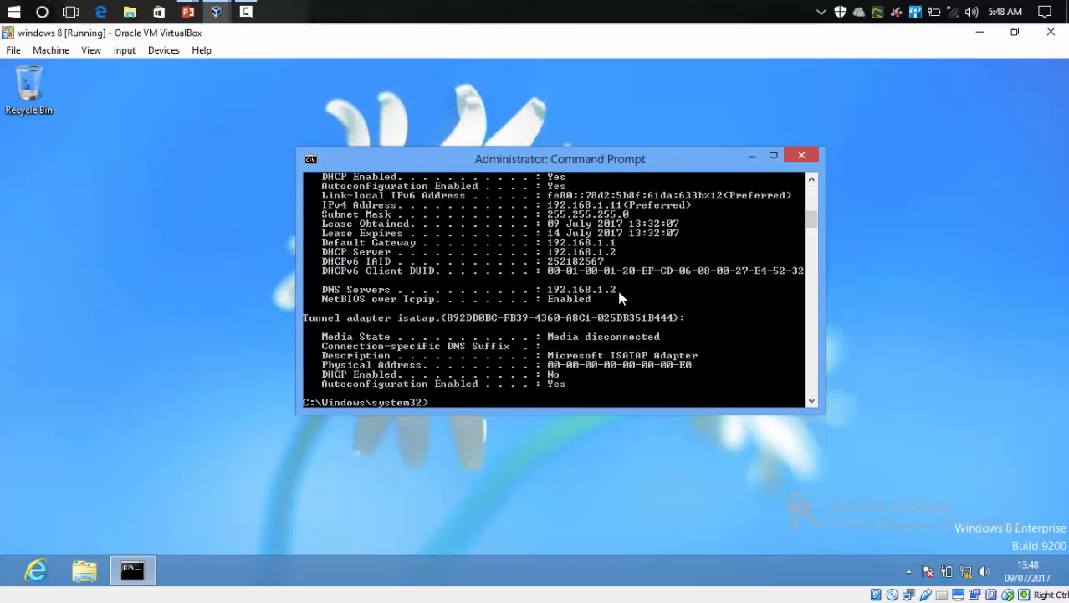
Step: Highlight the DHCP Enabled, IPv4 address, subnet mask, default gateway and DHCP server lines in the output
{"action": "left_click", "coordinate": [775, 157]}
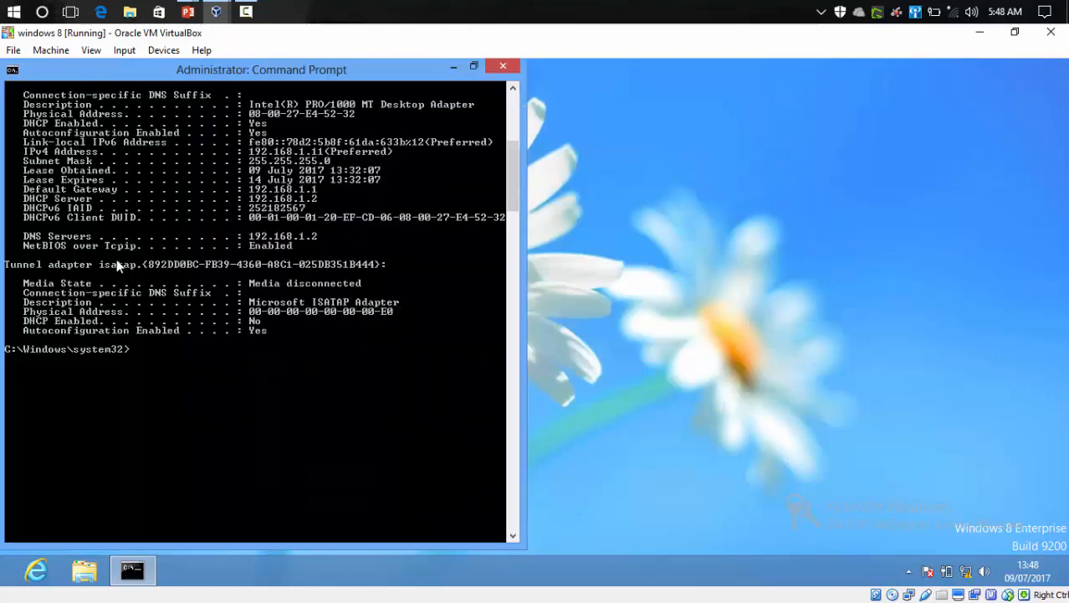
{"action": "scroll", "coordinate": [134, 251], "scroll_direction": "up", "scroll_amount": 6}
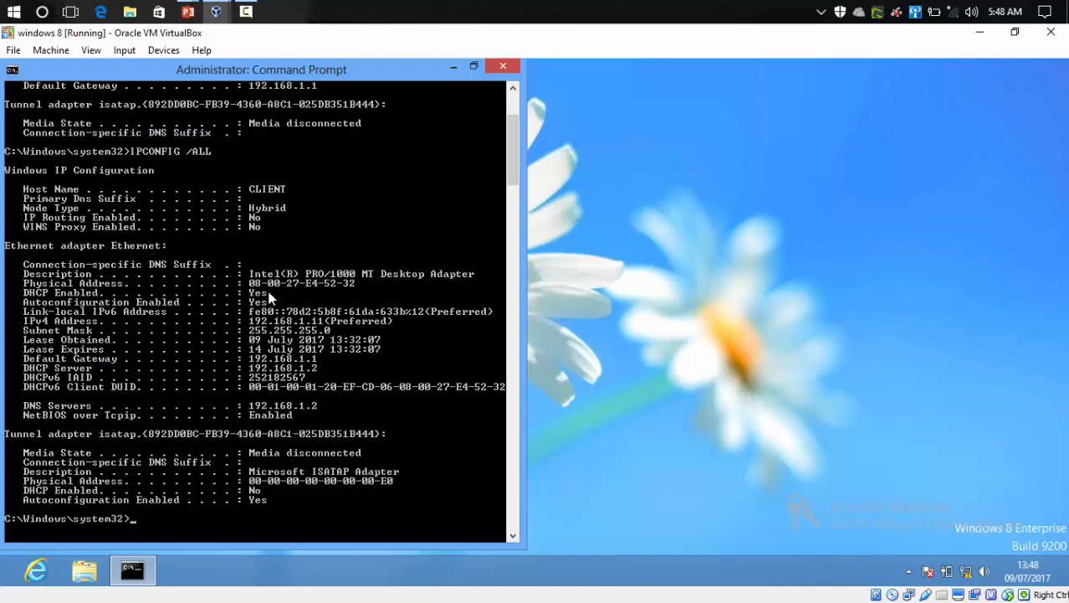
{"action": "right_click", "coordinate": [48, 298]}
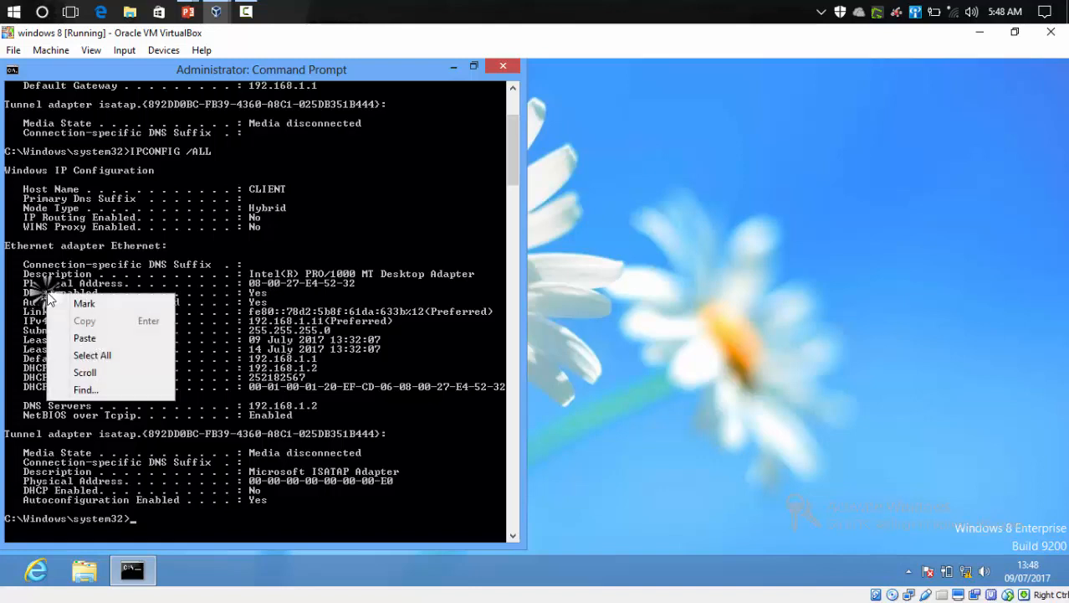
{"action": "left_click", "coordinate": [84, 303]}
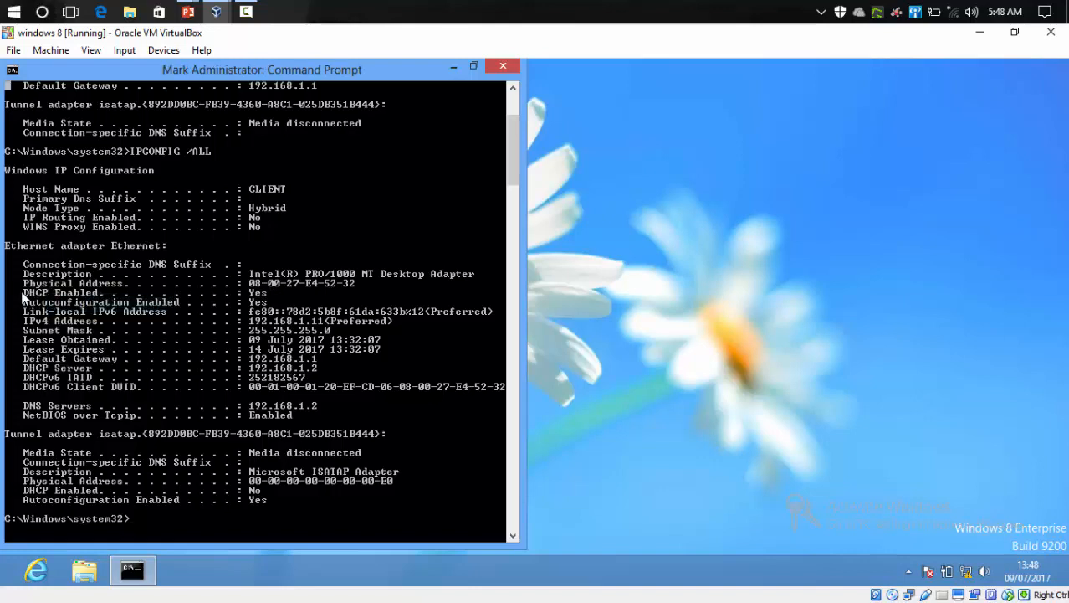
{"action": "left_click_drag", "start_coordinate": [23, 295], "coordinate": [273, 293]}
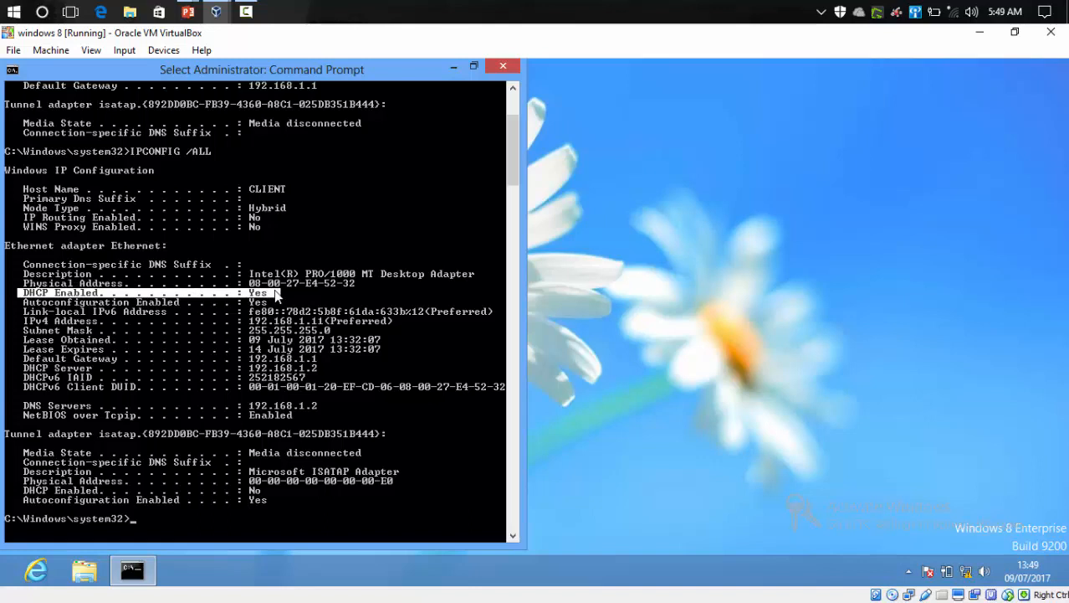
{"action": "left_click_drag", "start_coordinate": [274, 294], "coordinate": [280, 296]}
{"action": "left_click_drag", "start_coordinate": [25, 322], "coordinate": [392, 323]}
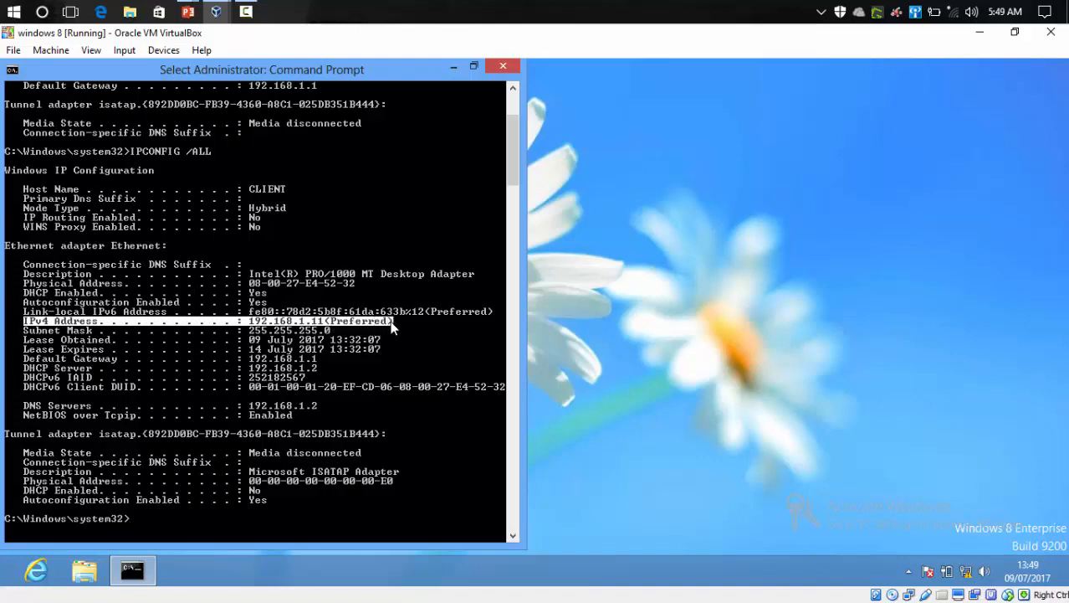
{"action": "left_click_drag", "start_coordinate": [251, 332], "coordinate": [331, 336]}
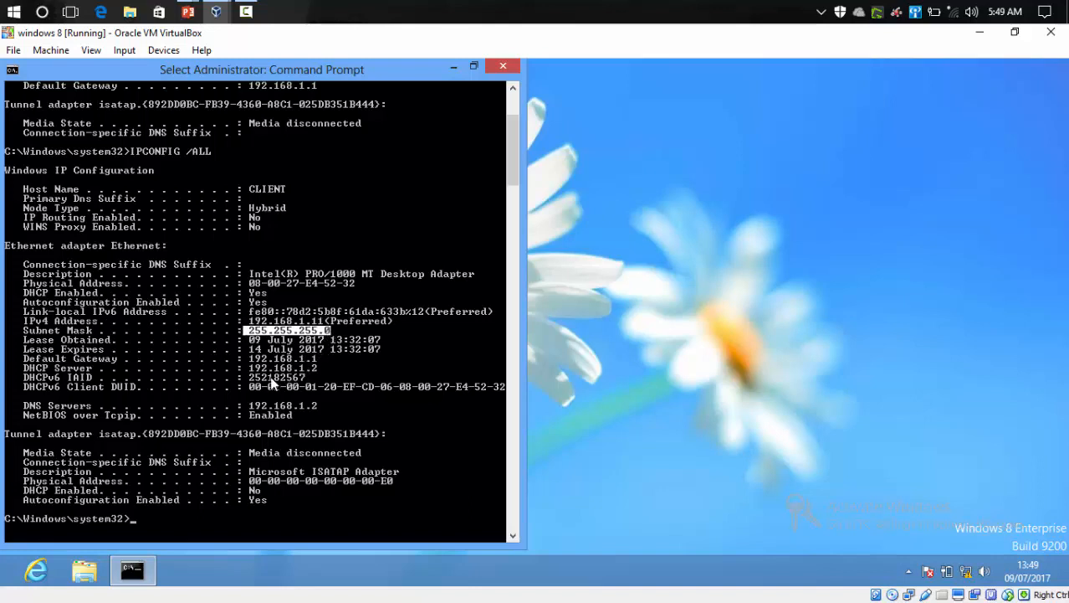
{"action": "left_click_drag", "start_coordinate": [248, 358], "coordinate": [336, 359]}
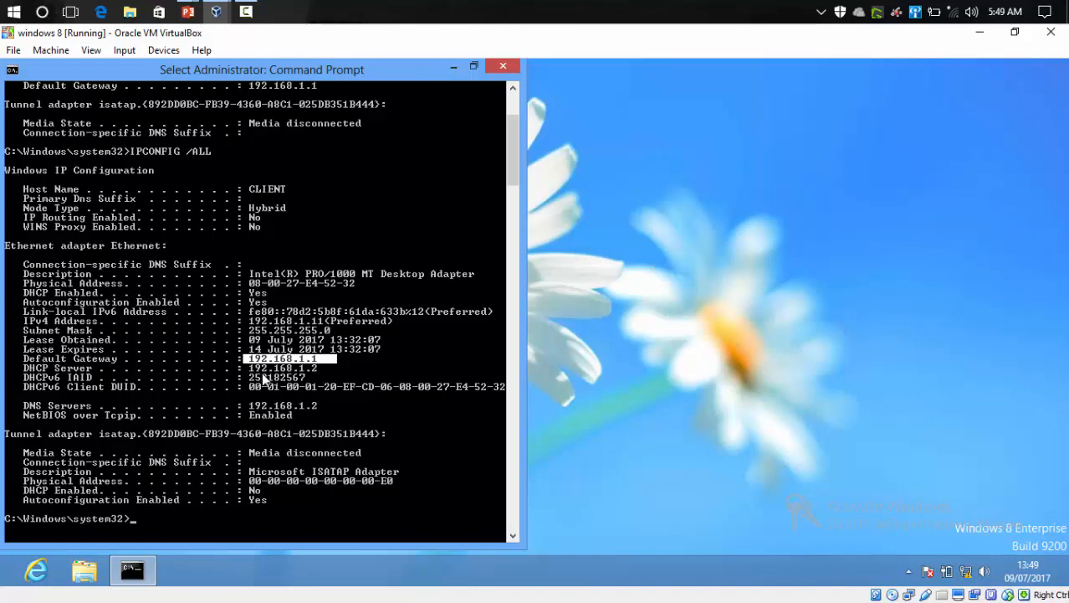
{"action": "left_click", "coordinate": [249, 368]}
{"action": "left_click_drag", "start_coordinate": [251, 367], "coordinate": [315, 368]}
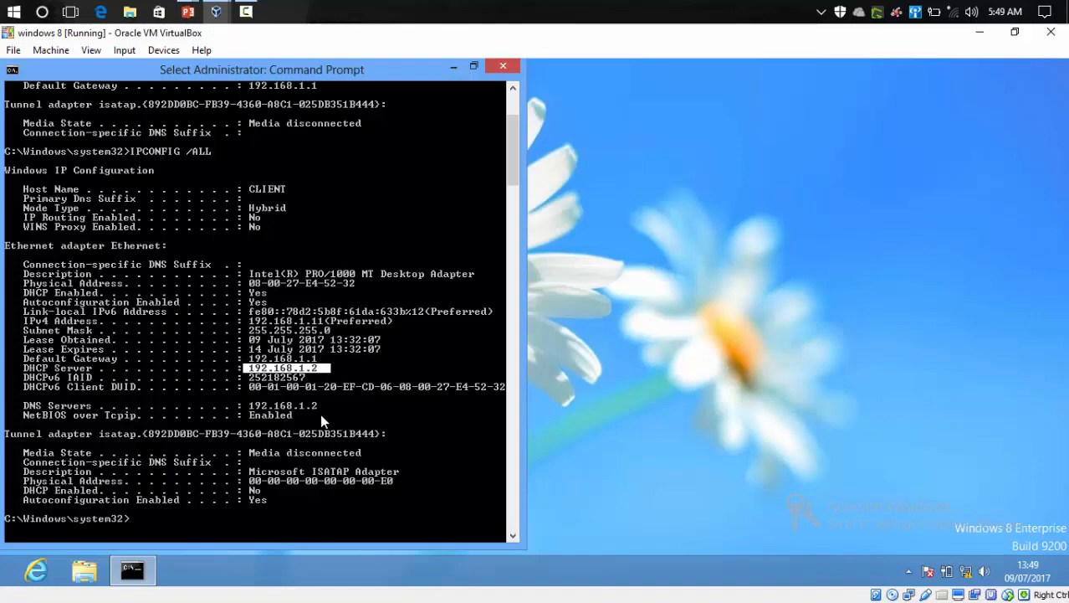
Step: Close the Command Prompt, switch to the Windows Server 2016 VM and open the DHCP console maximized
{"action": "left_click", "coordinate": [503, 65]}
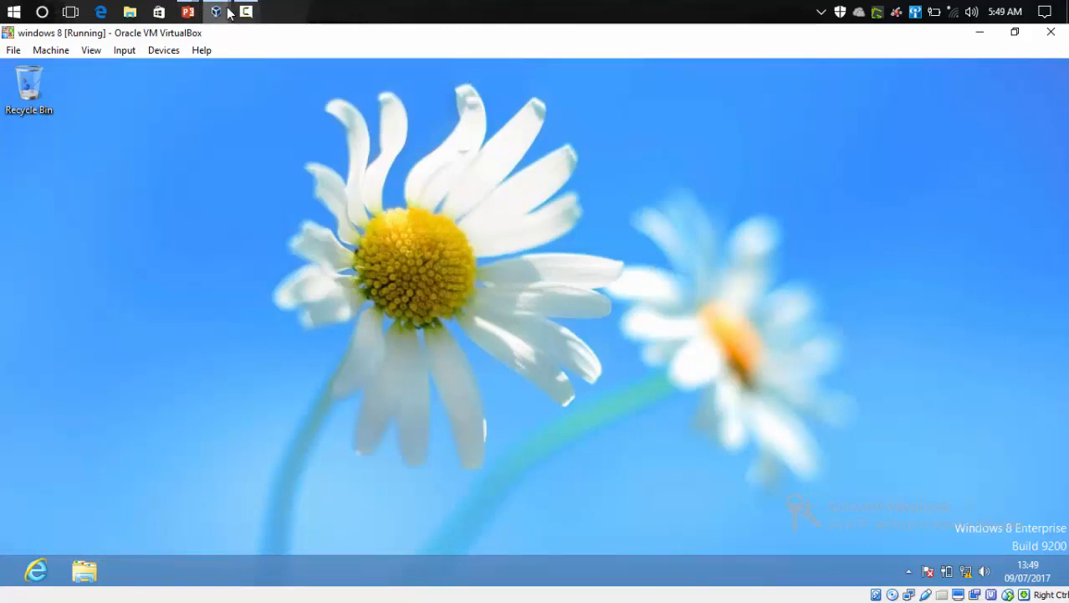
{"action": "mouse_move", "coordinate": [220, 12]}
{"action": "mouse_move", "coordinate": [261, 79]}
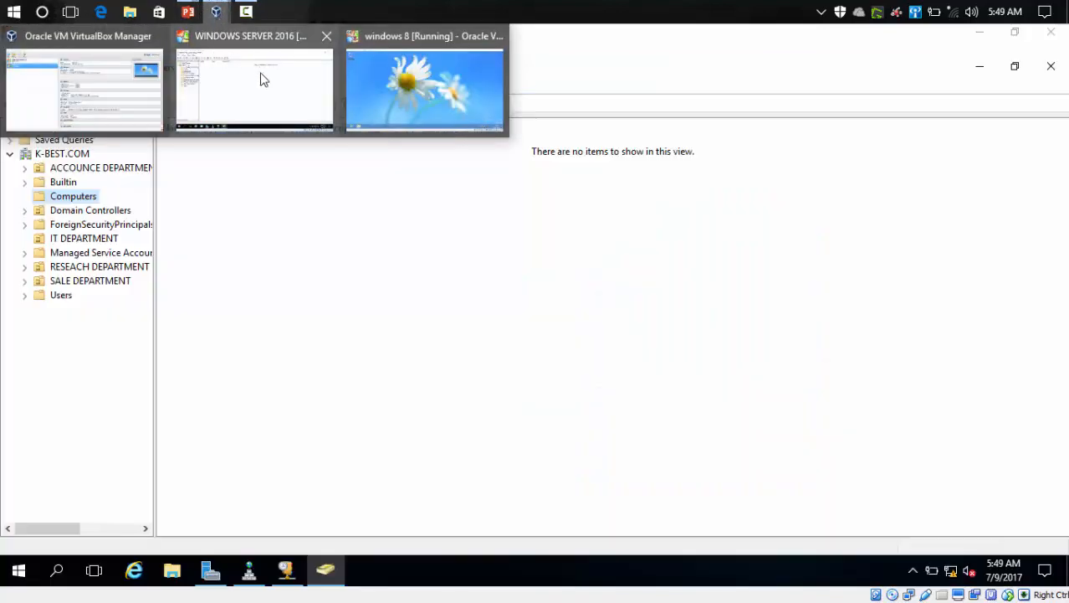
{"action": "left_click", "coordinate": [262, 78]}
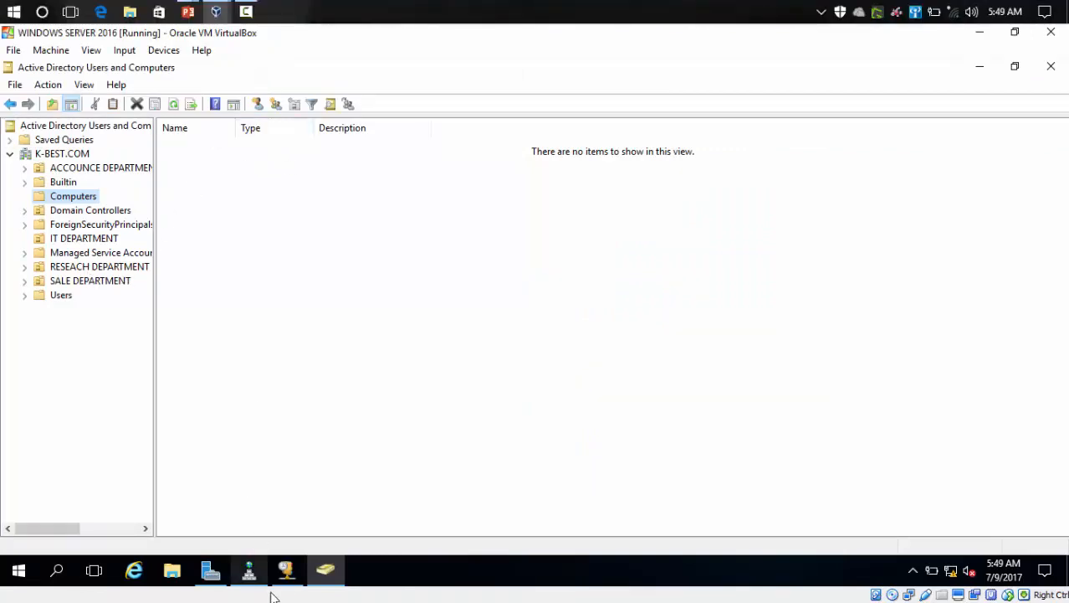
{"action": "left_click", "coordinate": [286, 571]}
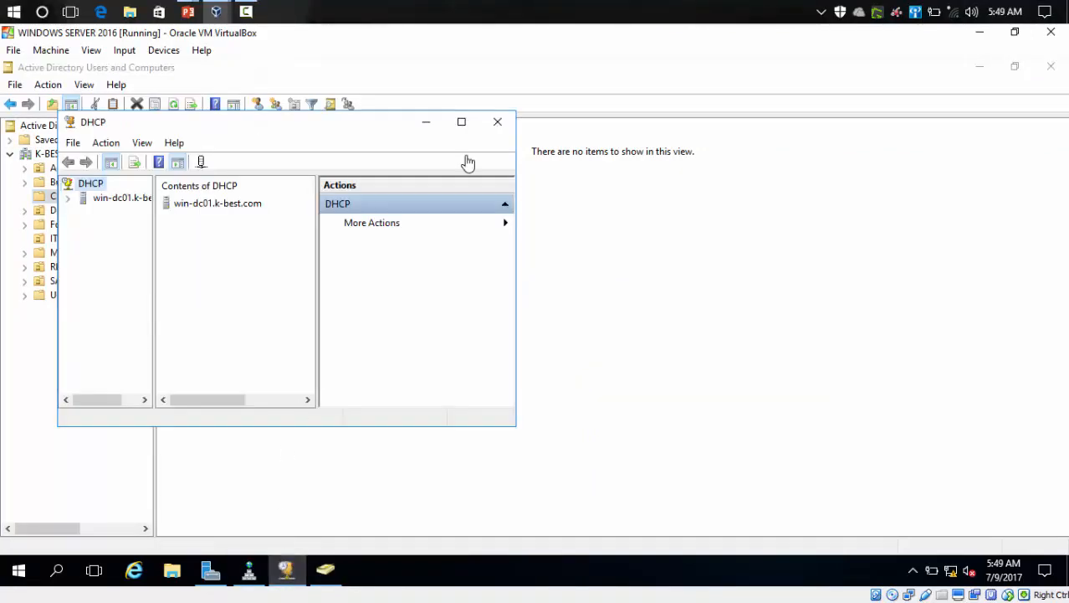
{"action": "left_click", "coordinate": [460, 124]}
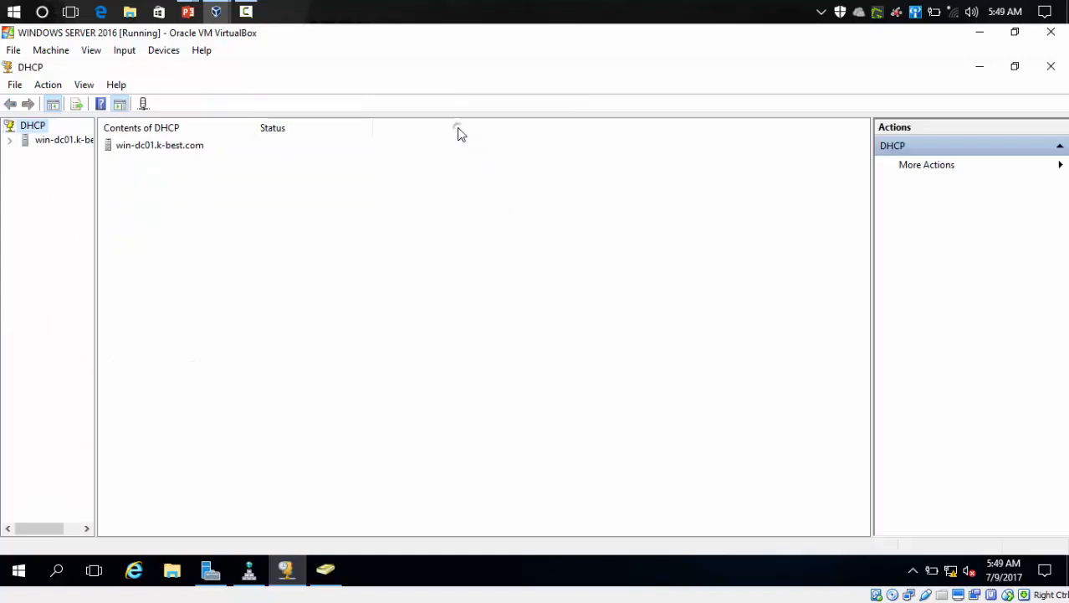
Step: Examine the DHCP scope's address leases, the client's lease, reservations and scope options
{"action": "left_click", "coordinate": [9, 139]}
{"action": "left_click", "coordinate": [25, 154]}
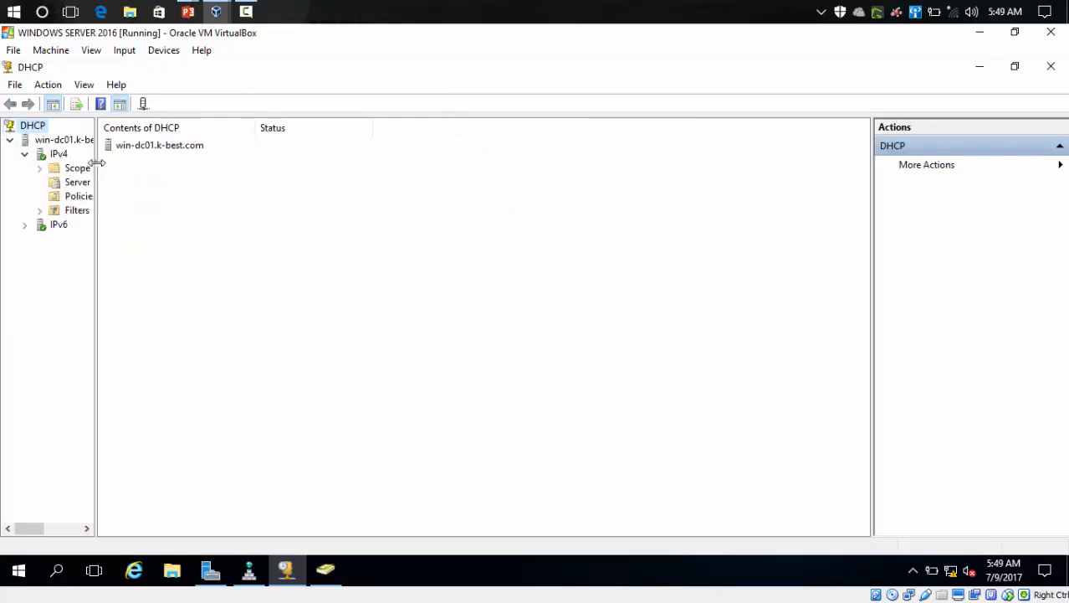
{"action": "left_click_drag", "start_coordinate": [95, 162], "coordinate": [194, 165]}
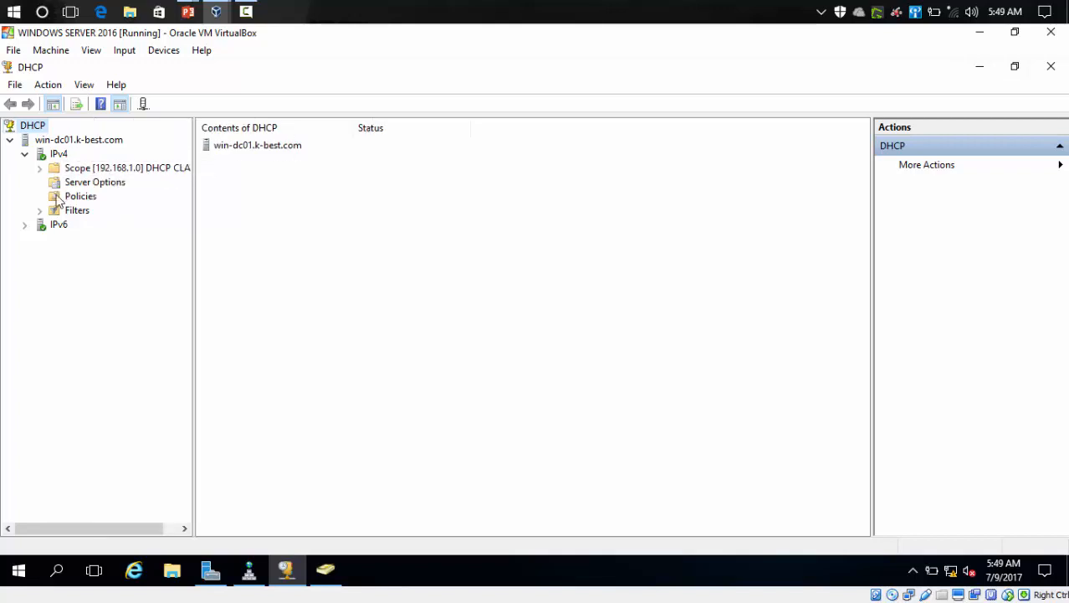
{"action": "double_click", "coordinate": [84, 168]}
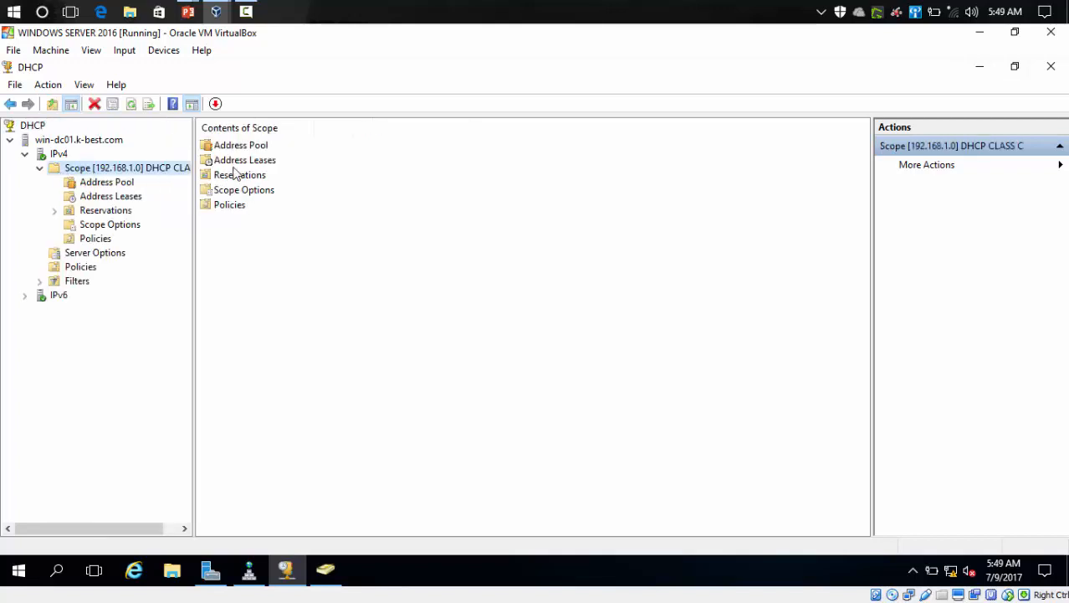
{"action": "left_click", "coordinate": [231, 163]}
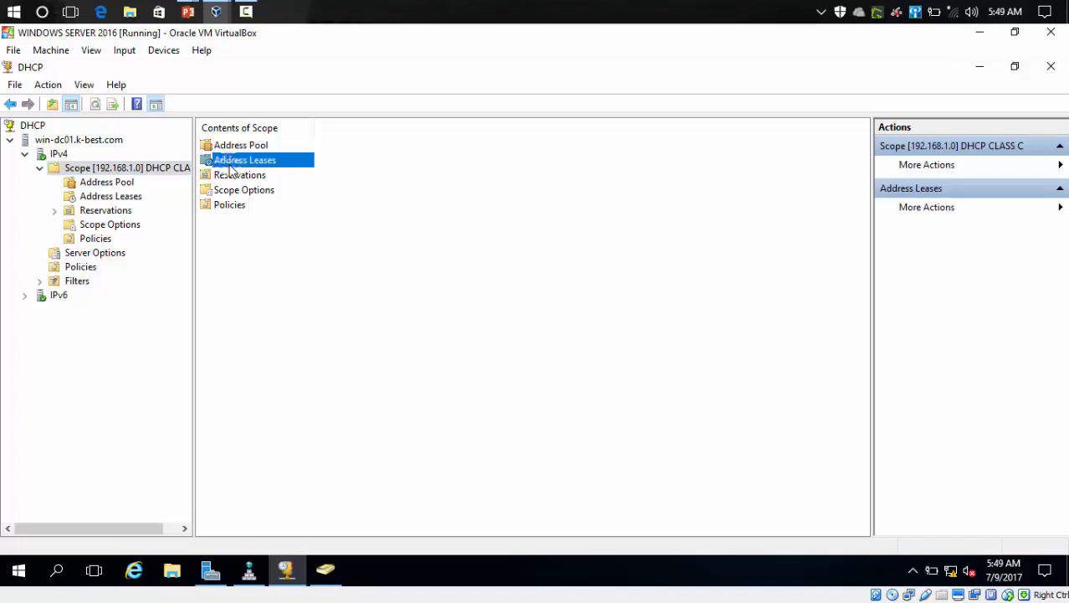
{"action": "left_click", "coordinate": [108, 198]}
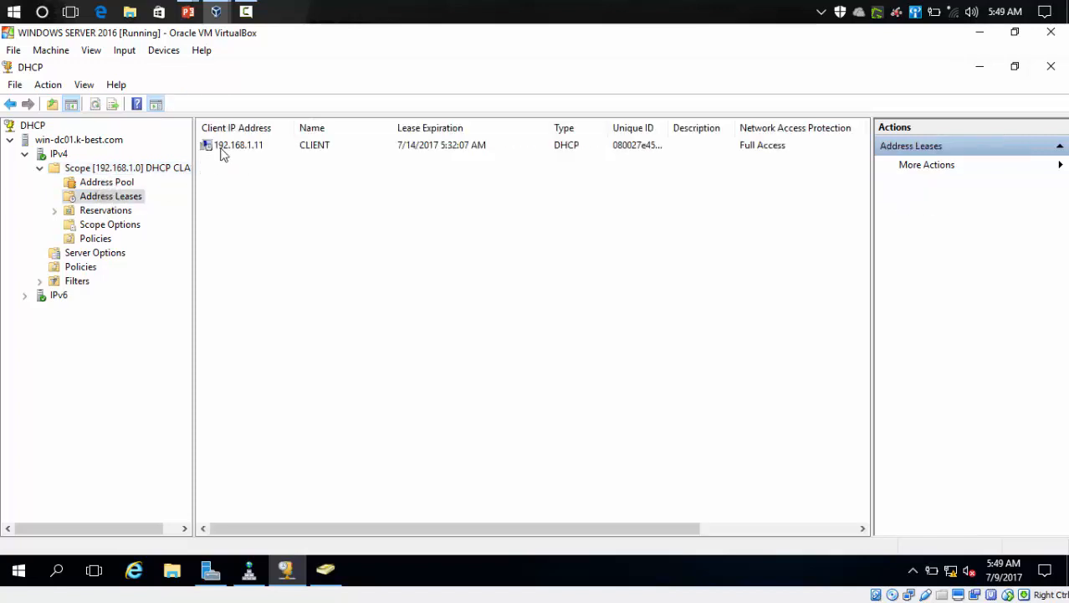
{"action": "left_click", "coordinate": [217, 147]}
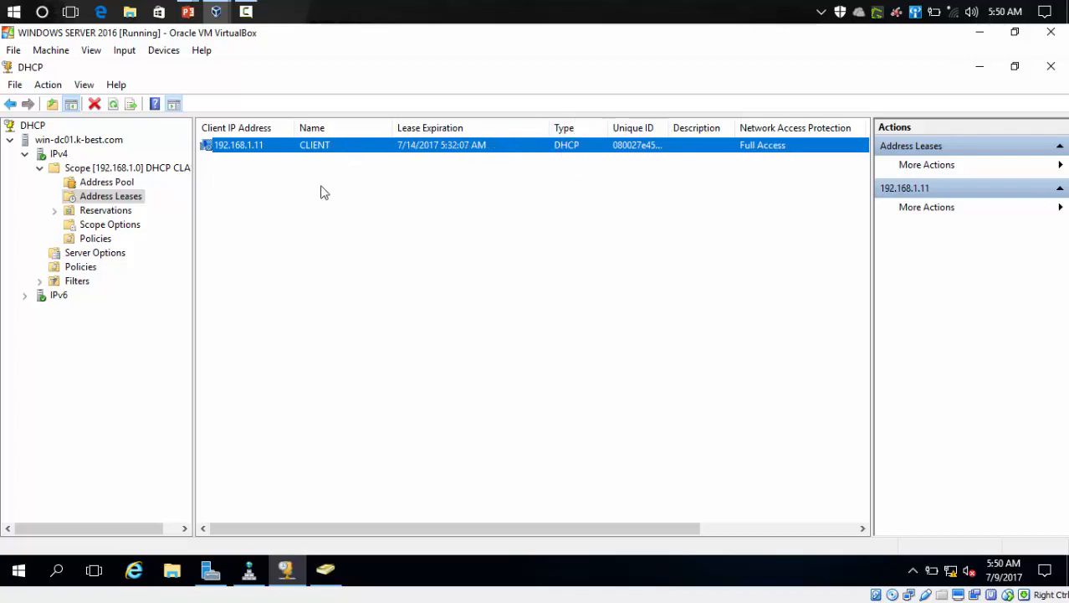
{"action": "left_click", "coordinate": [102, 213]}
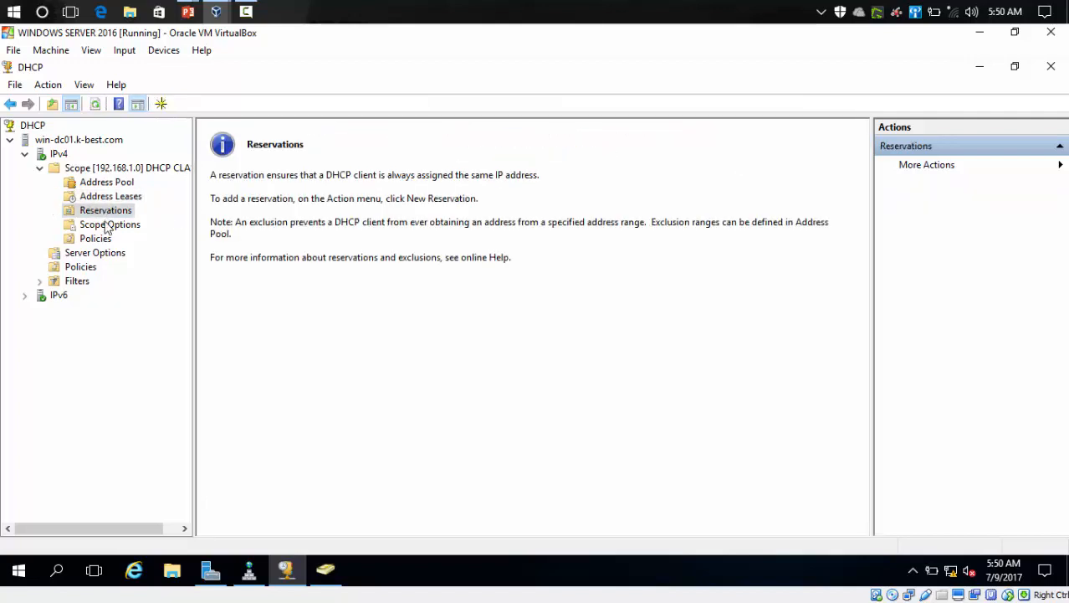
{"action": "left_click", "coordinate": [105, 225]}
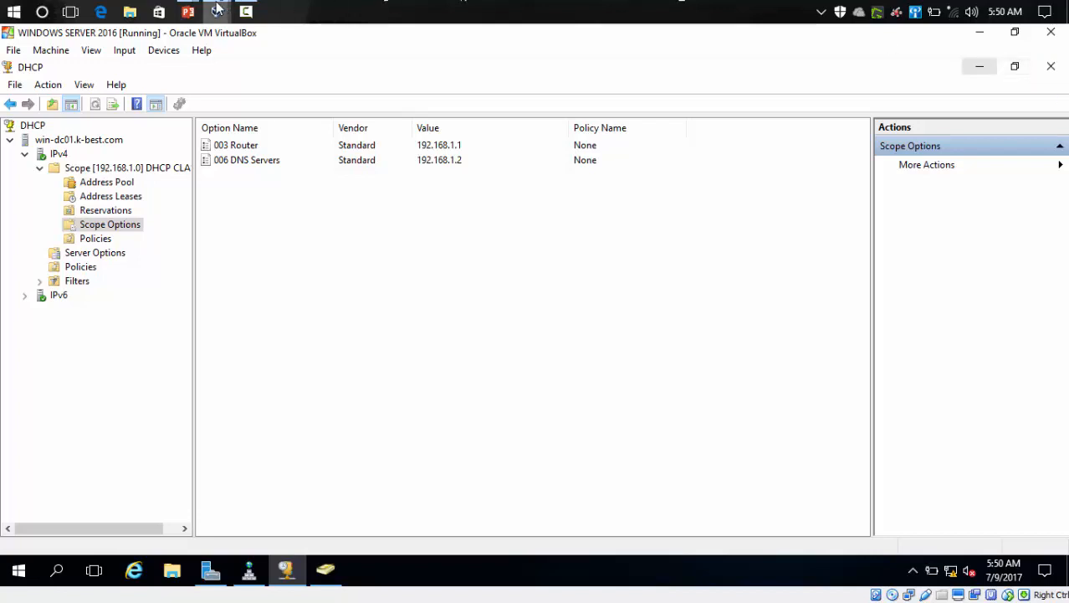
Step: Switch back to the Windows 8 virtual machine and refresh its desktop
{"action": "mouse_move", "coordinate": [216, 12]}
{"action": "left_click", "coordinate": [377, 85]}
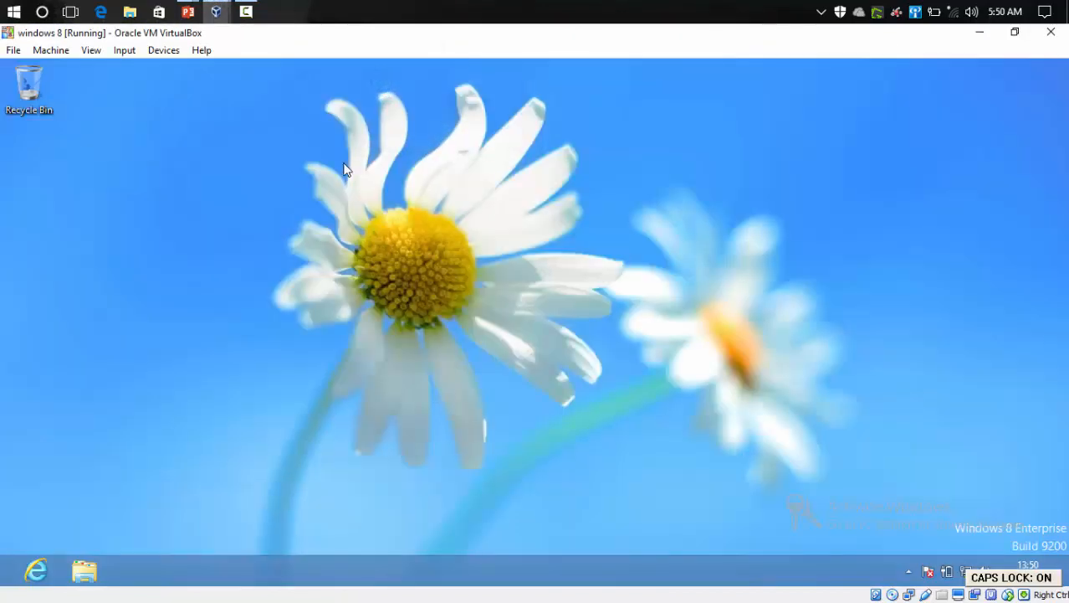
{"action": "right_click", "coordinate": [258, 154]}
{"action": "left_click", "coordinate": [309, 199]}
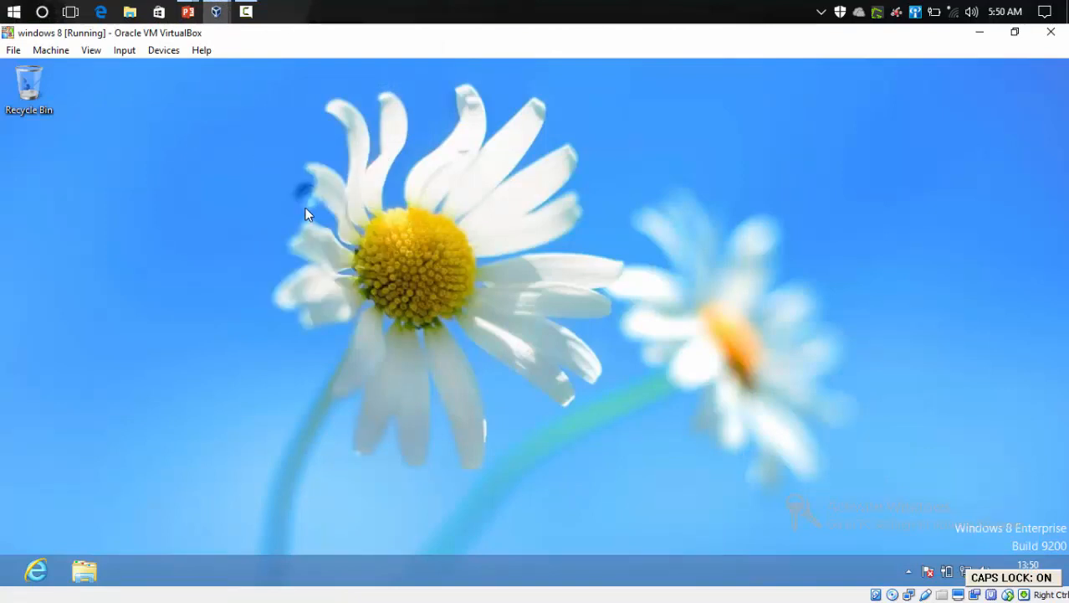
{"action": "right_click", "coordinate": [305, 194]}
{"action": "left_click", "coordinate": [335, 241]}
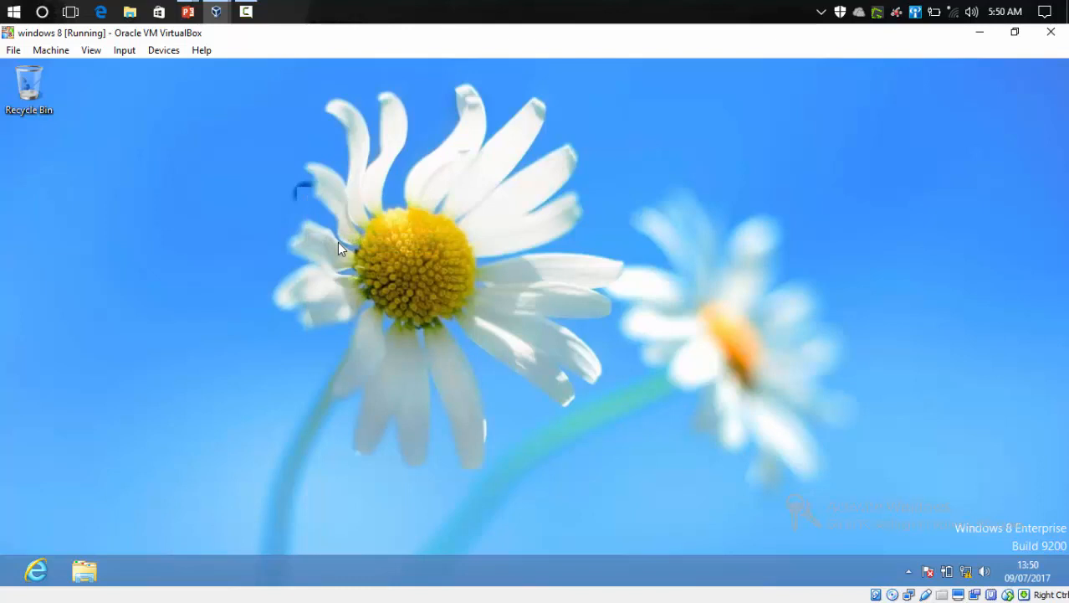
Step: Open the Network and Sharing Center and go to the adapter settings
{"action": "right_click", "coordinate": [968, 579]}
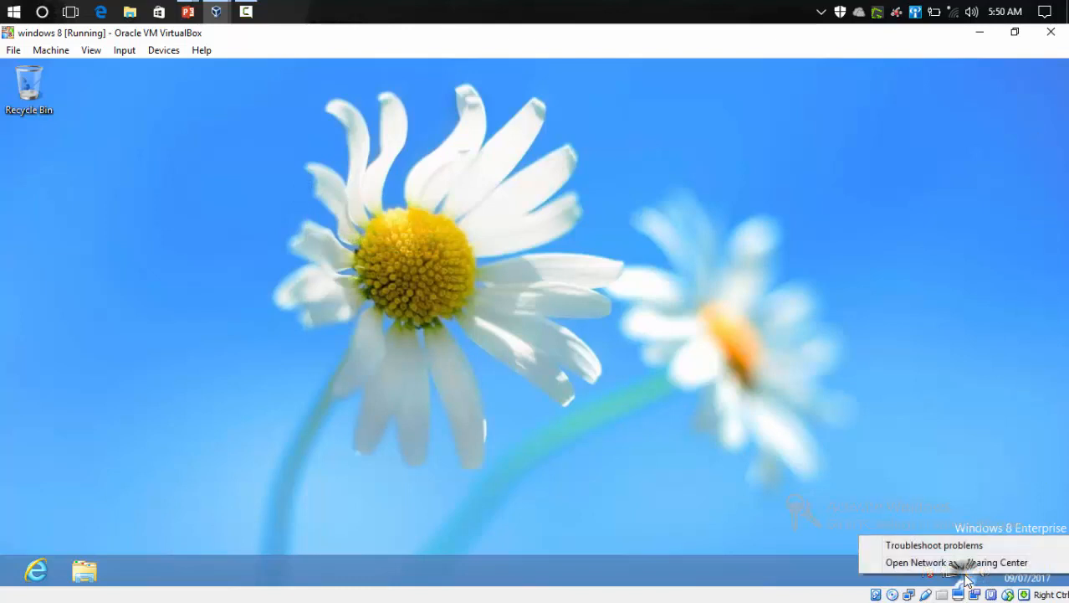
{"action": "left_click", "coordinate": [968, 566]}
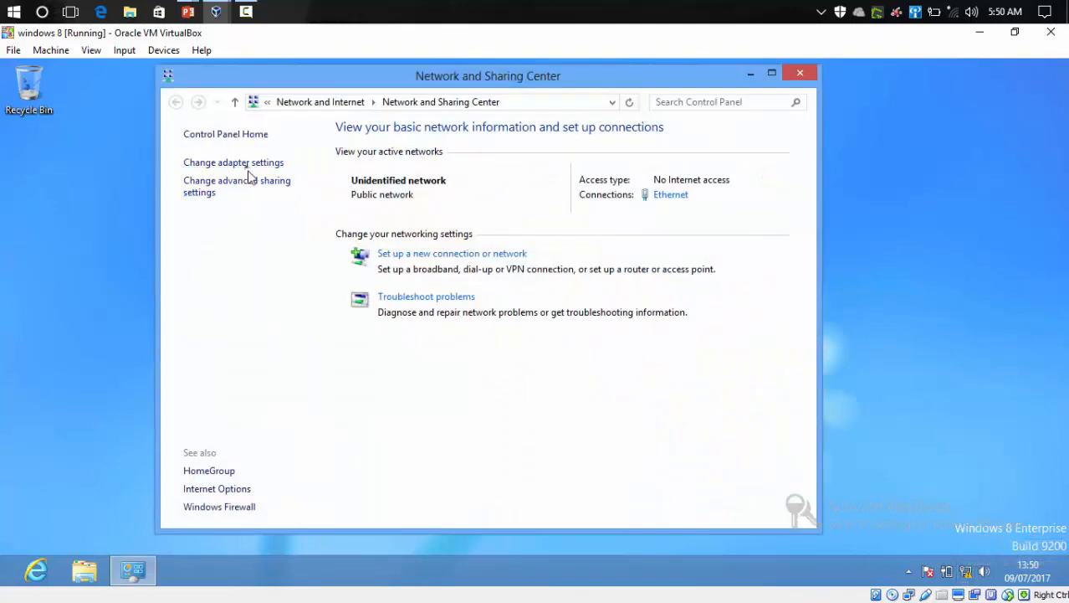
{"action": "left_click", "coordinate": [250, 165]}
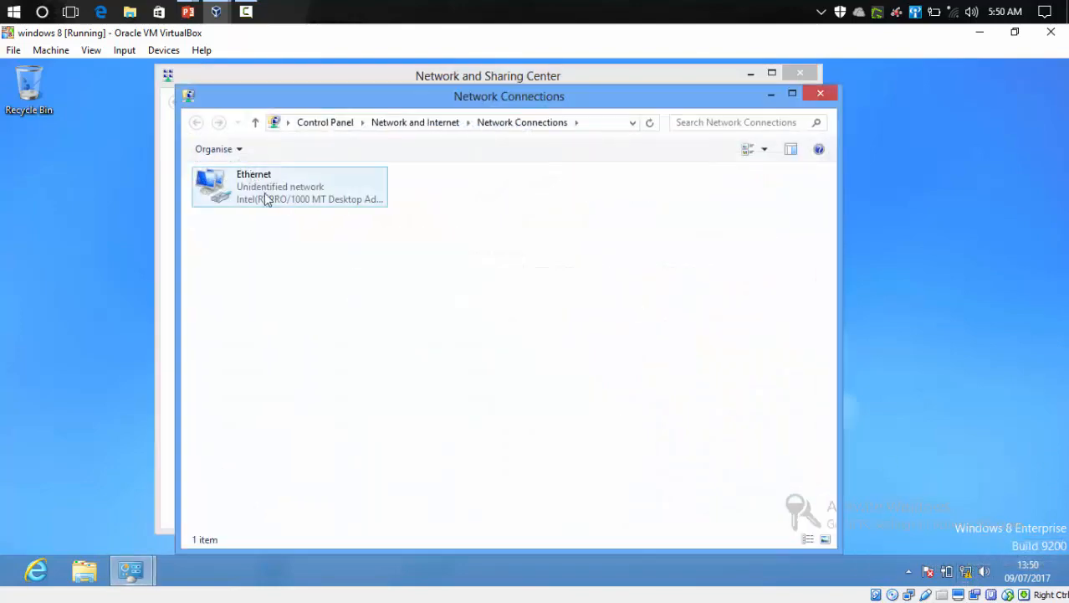
Step: Inspect the Ethernet adapter's Internet Protocol Version 4 (TCP/IPv4) properties, then close both property dialogs
{"action": "left_click", "coordinate": [263, 184]}
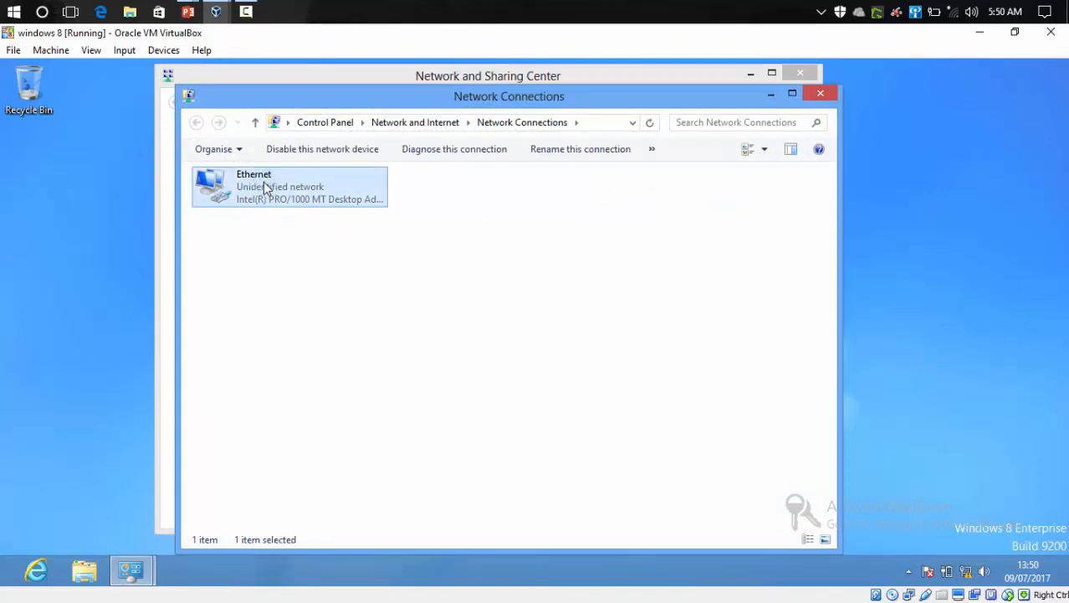
{"action": "right_click", "coordinate": [264, 182]}
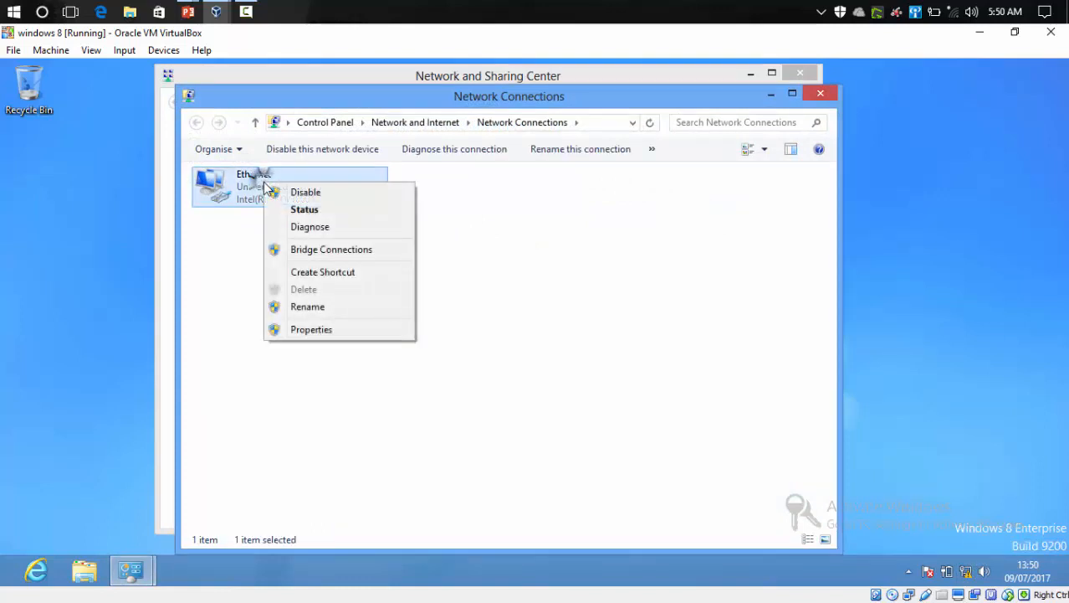
{"action": "left_click", "coordinate": [320, 331]}
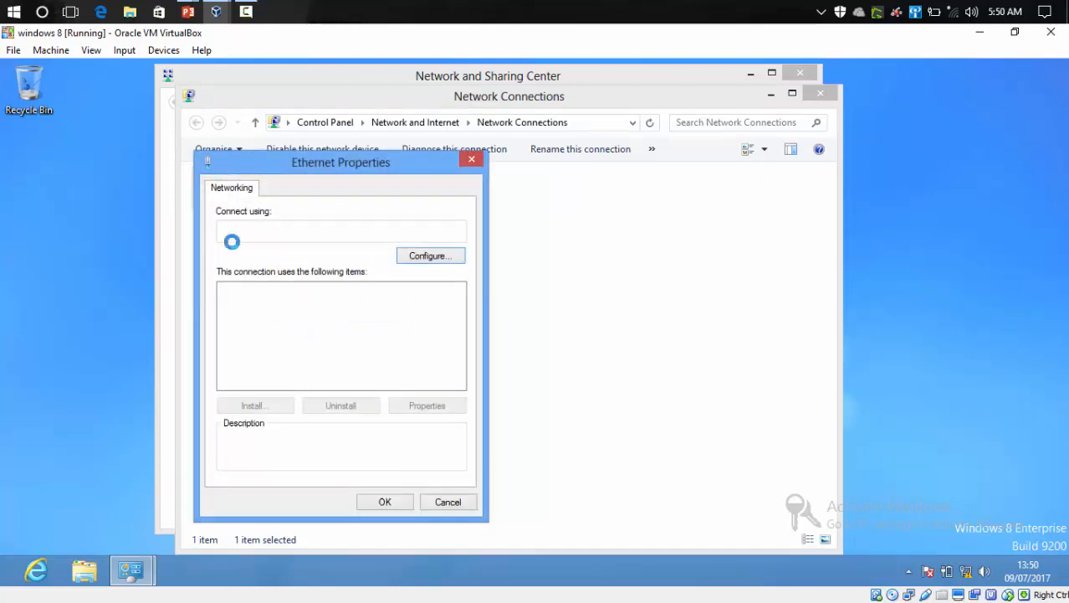
{"action": "left_click_drag", "start_coordinate": [282, 171], "coordinate": [305, 164]}
{"action": "scroll", "coordinate": [366, 339], "scroll_direction": "down", "scroll_amount": 1}
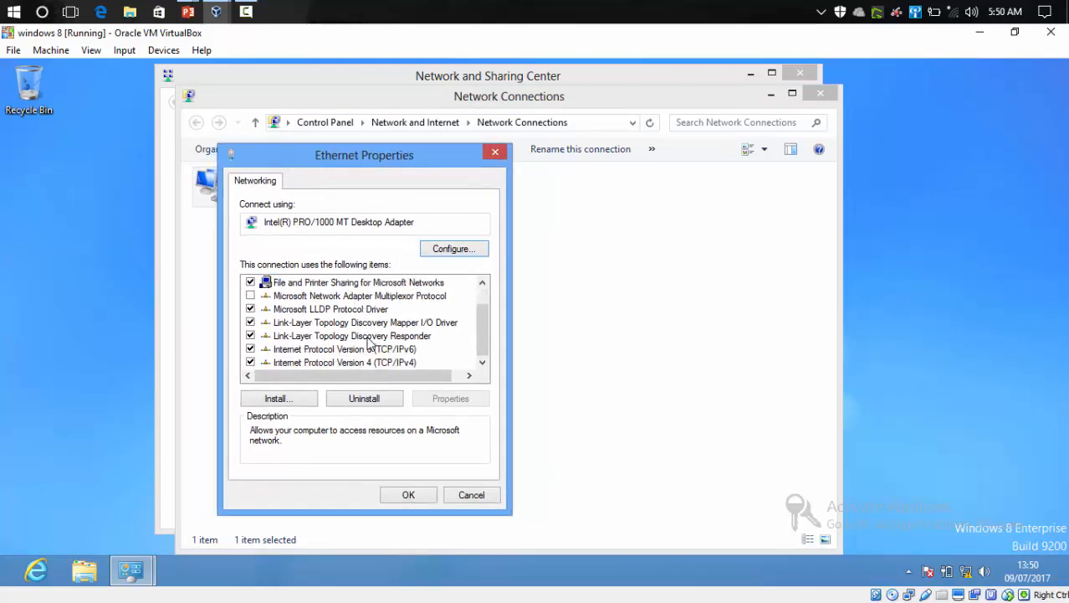
{"action": "left_click", "coordinate": [368, 366]}
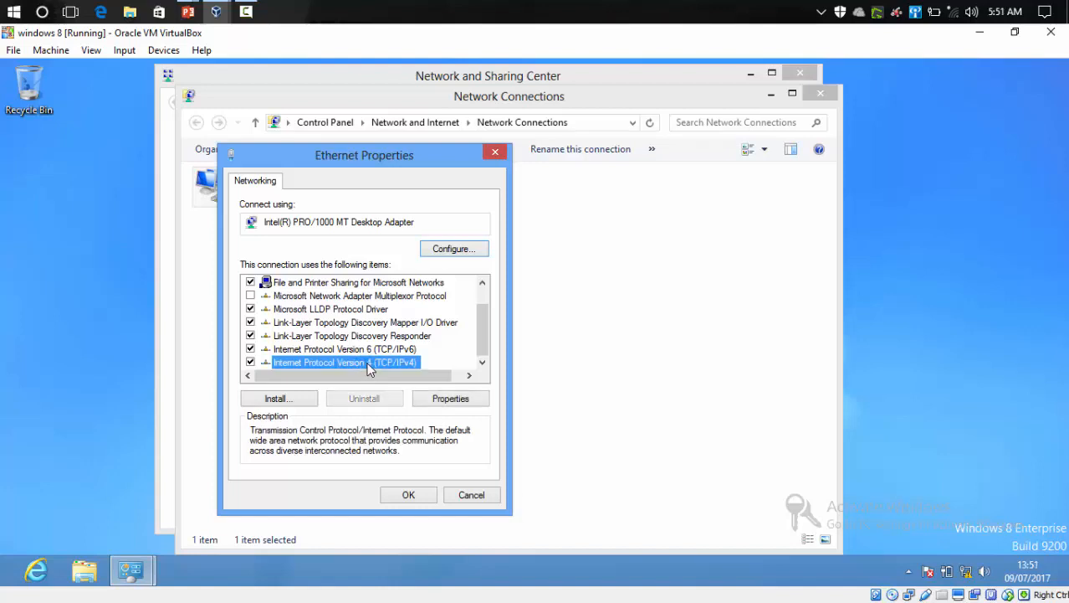
{"action": "double_click", "coordinate": [368, 366]}
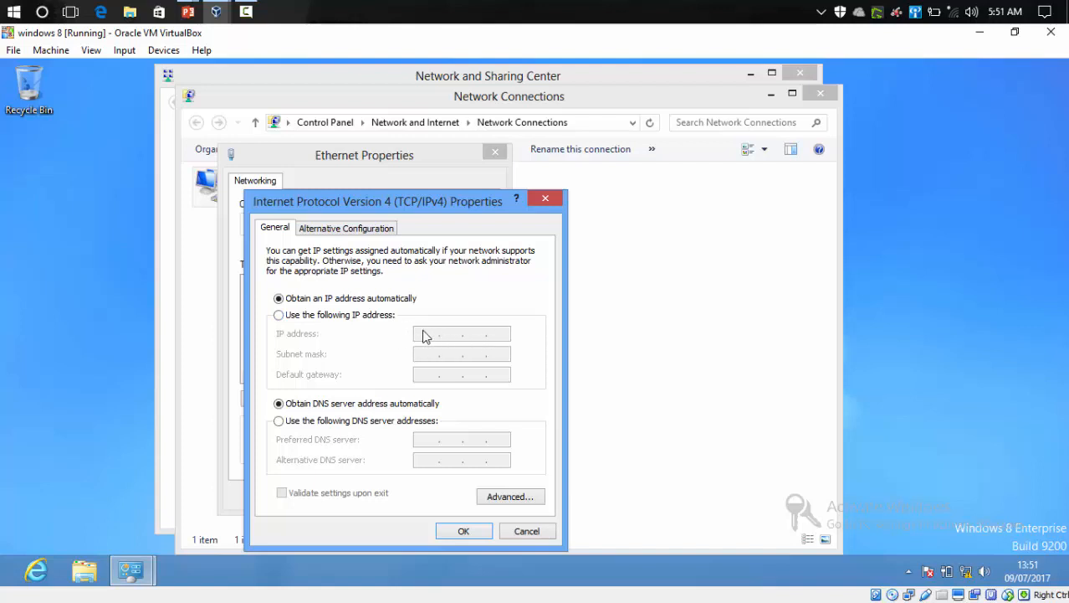
{"action": "left_click", "coordinate": [465, 529]}
{"action": "left_click", "coordinate": [412, 494]}
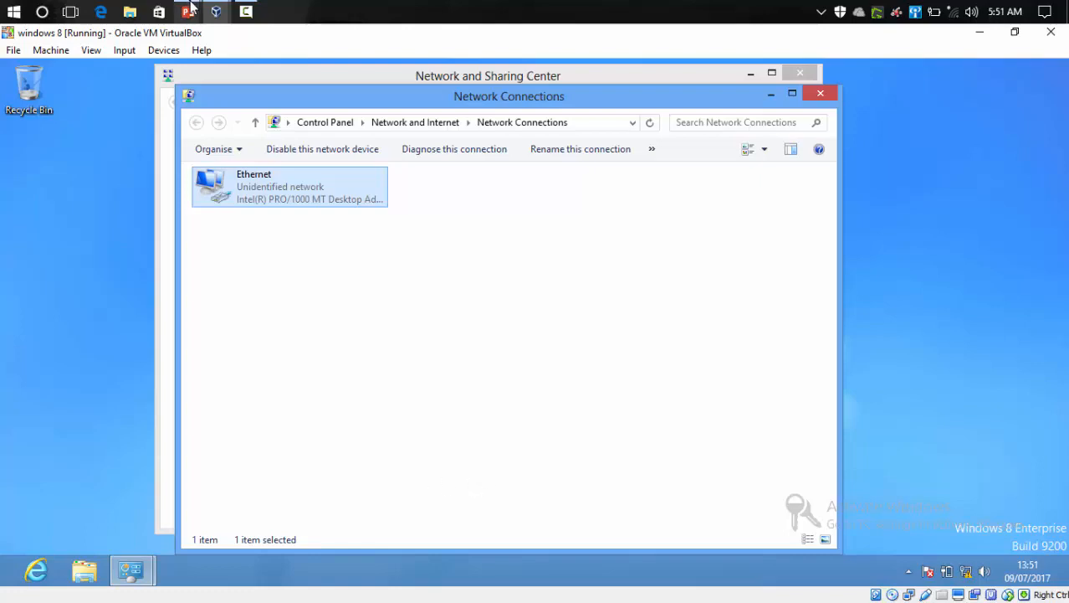
Step: Switch to the presentation slide about adding a computer to a domain
{"action": "mouse_move", "coordinate": [187, 12]}
{"action": "left_click", "coordinate": [278, 88]}
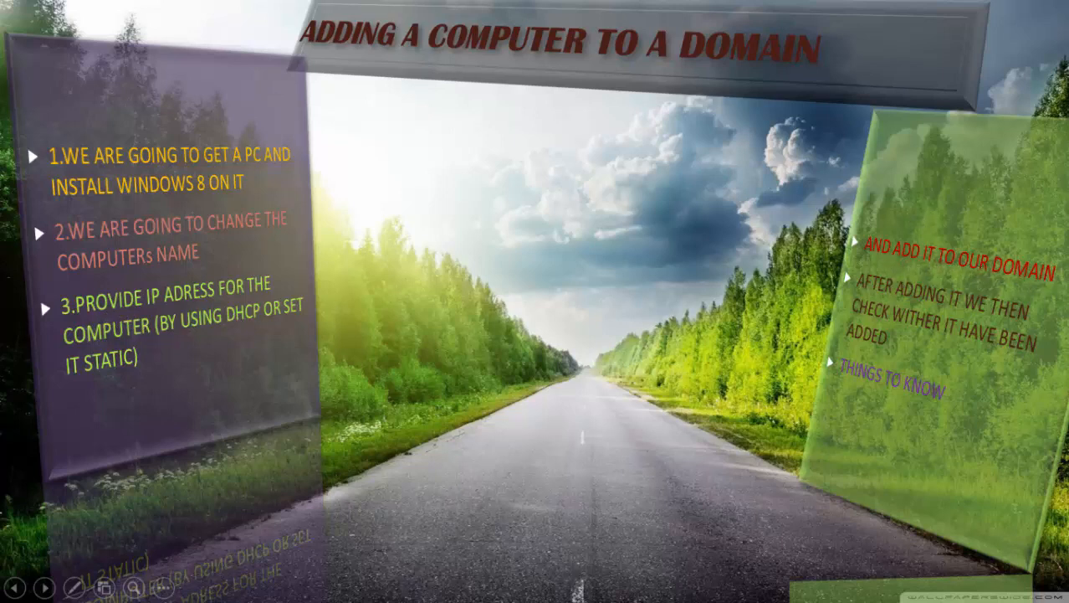
{"action": "left_click", "coordinate": [164, 588]}
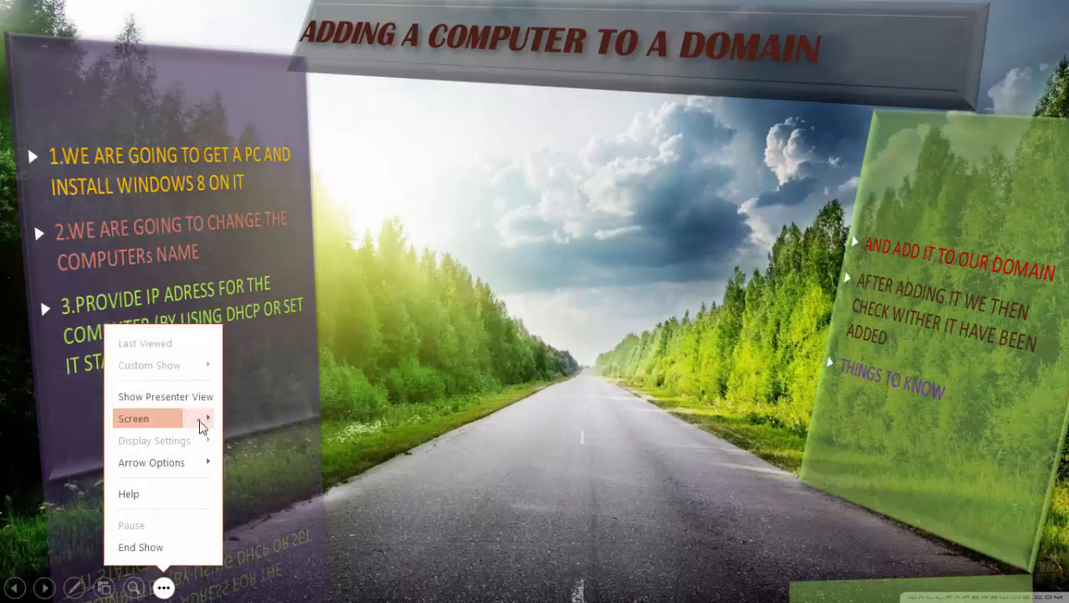
{"action": "mouse_move", "coordinate": [203, 421]}
{"action": "left_click", "coordinate": [267, 489]}
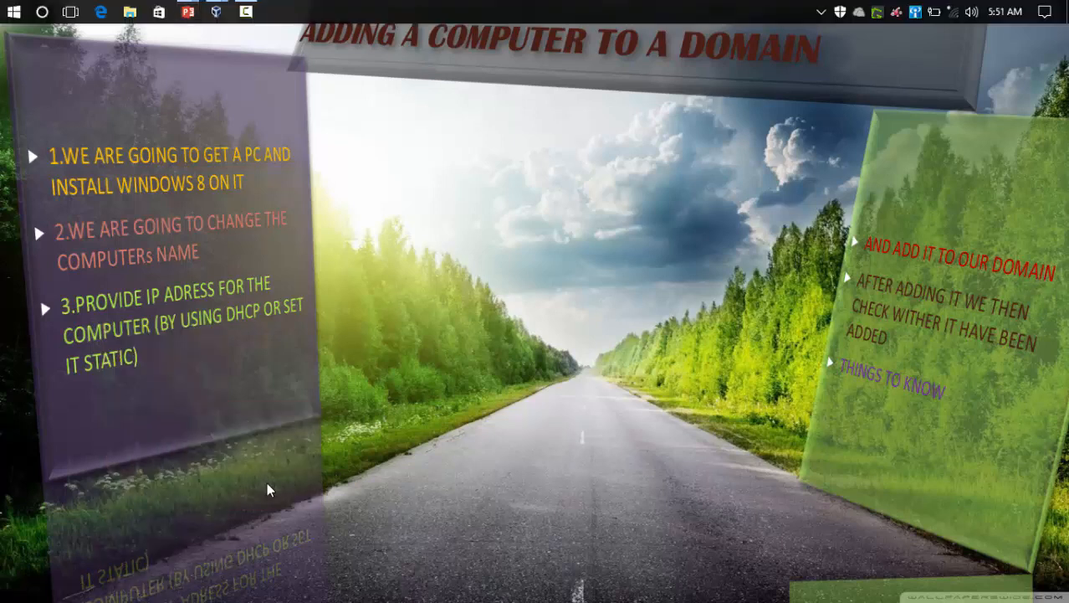
Step: Switch to the Windows Server 2016 VM's DHCP console and back to the Windows 8 VM
{"action": "mouse_move", "coordinate": [217, 12]}
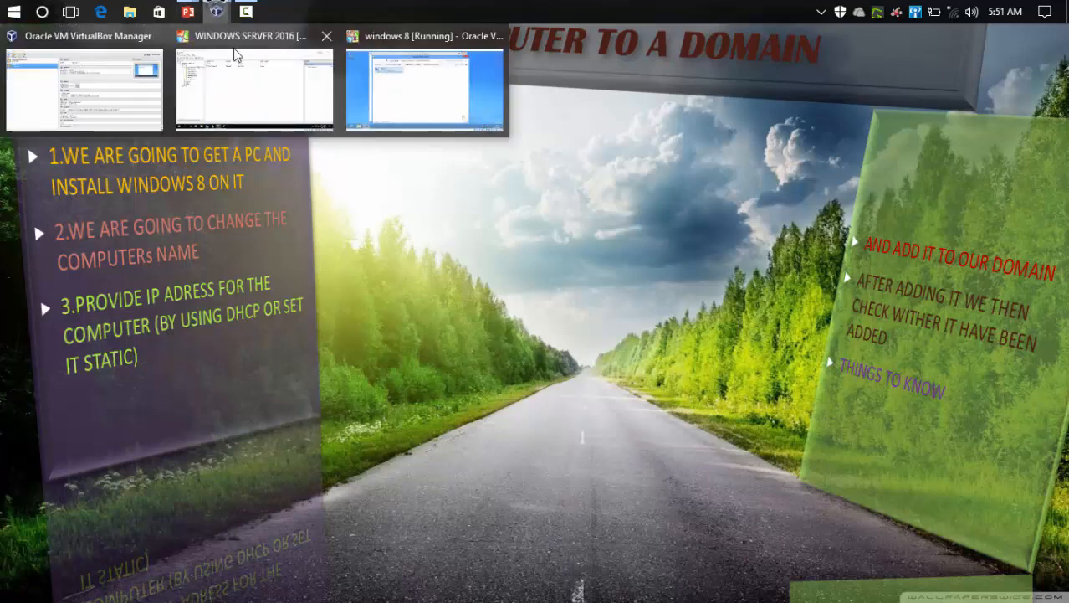
{"action": "left_click", "coordinate": [239, 76]}
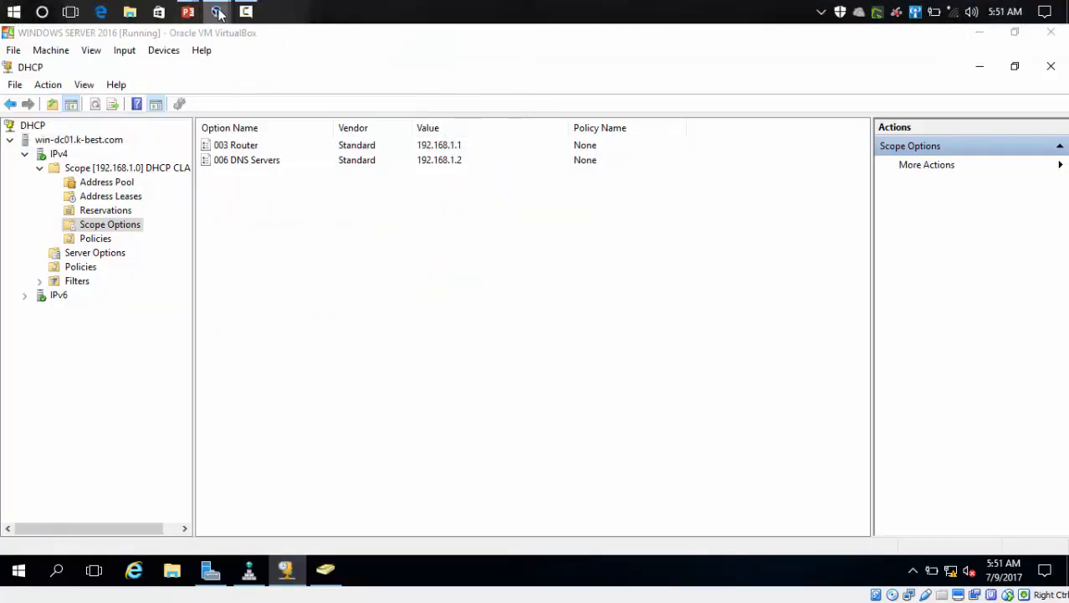
{"action": "mouse_move", "coordinate": [216, 11]}
{"action": "left_click", "coordinate": [361, 122]}
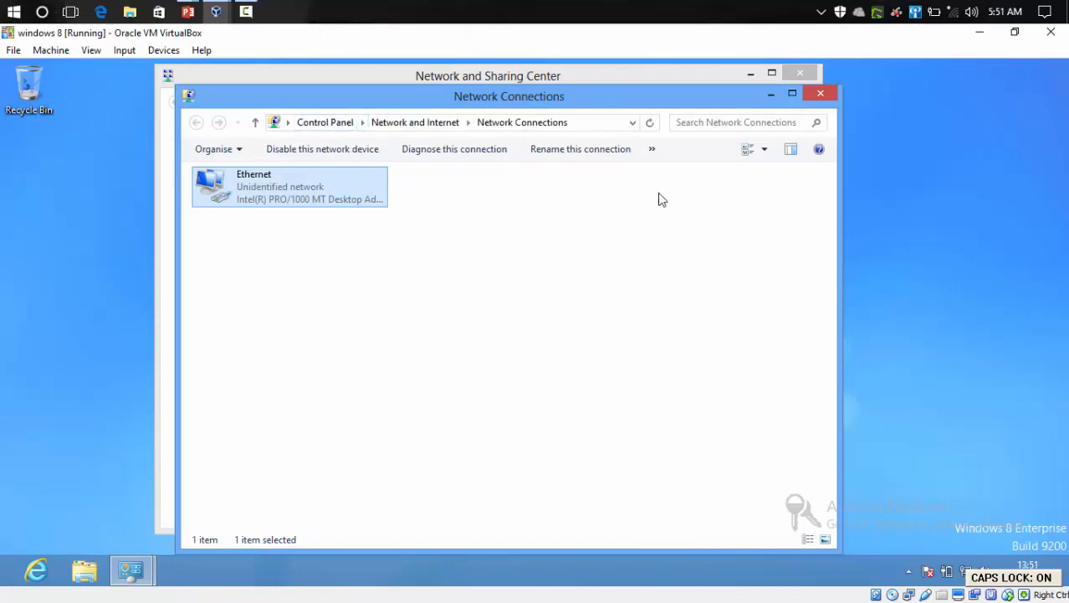
Step: Close the Network Connections and Network and Sharing Center windows and refresh the desktop
{"action": "left_click", "coordinate": [816, 93]}
{"action": "left_click", "coordinate": [800, 74]}
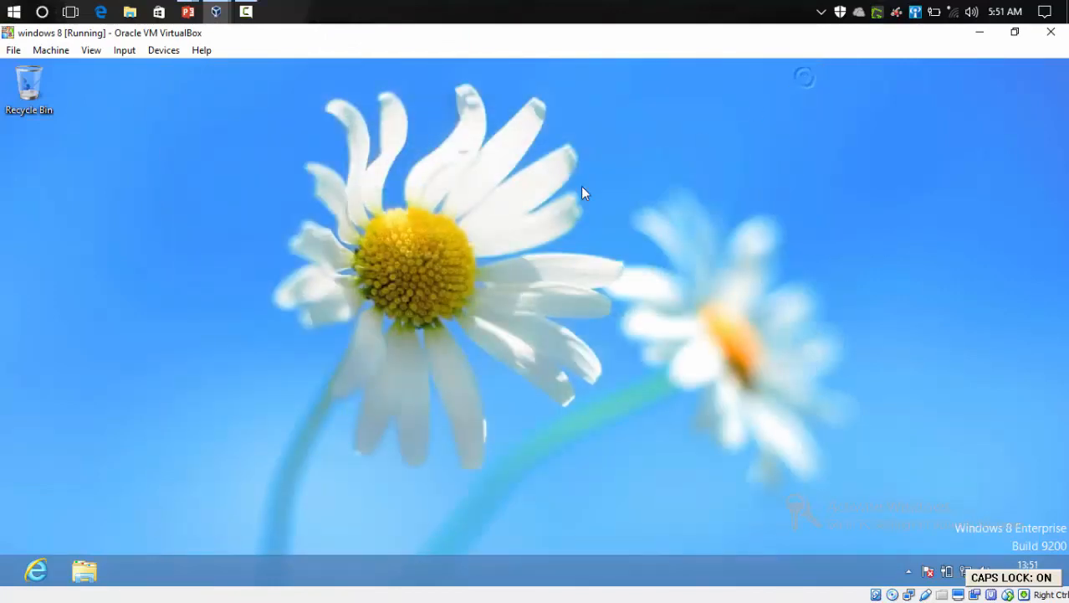
{"action": "right_click", "coordinate": [531, 210]}
{"action": "left_click", "coordinate": [561, 251]}
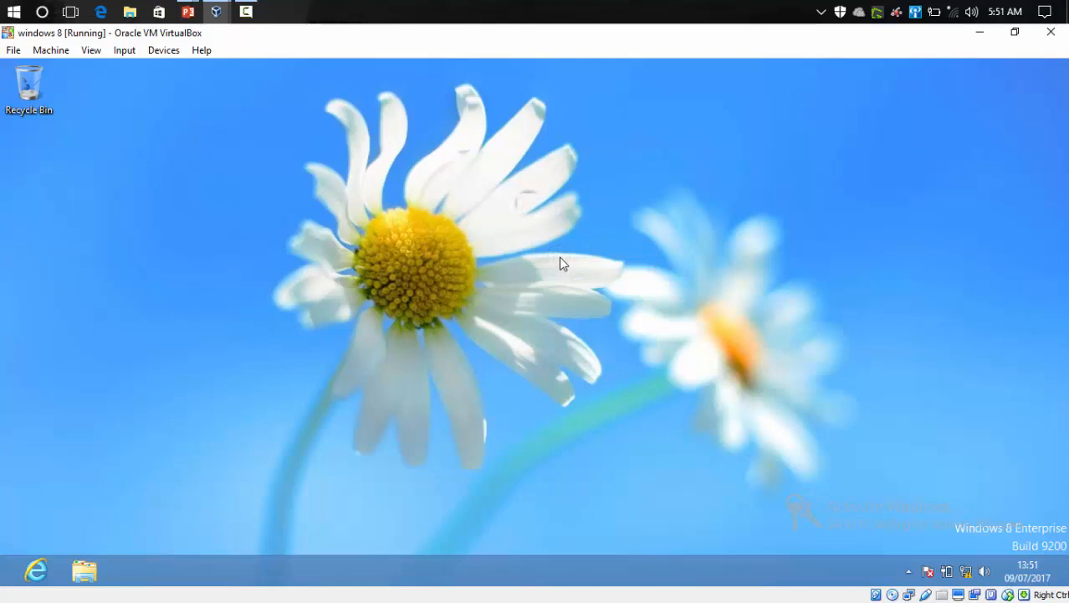
Step: Open an administrator Command Prompt, approving the elevation, and reposition its window
{"action": "key", "text": "super+x"}
{"action": "key", "text": "a"}
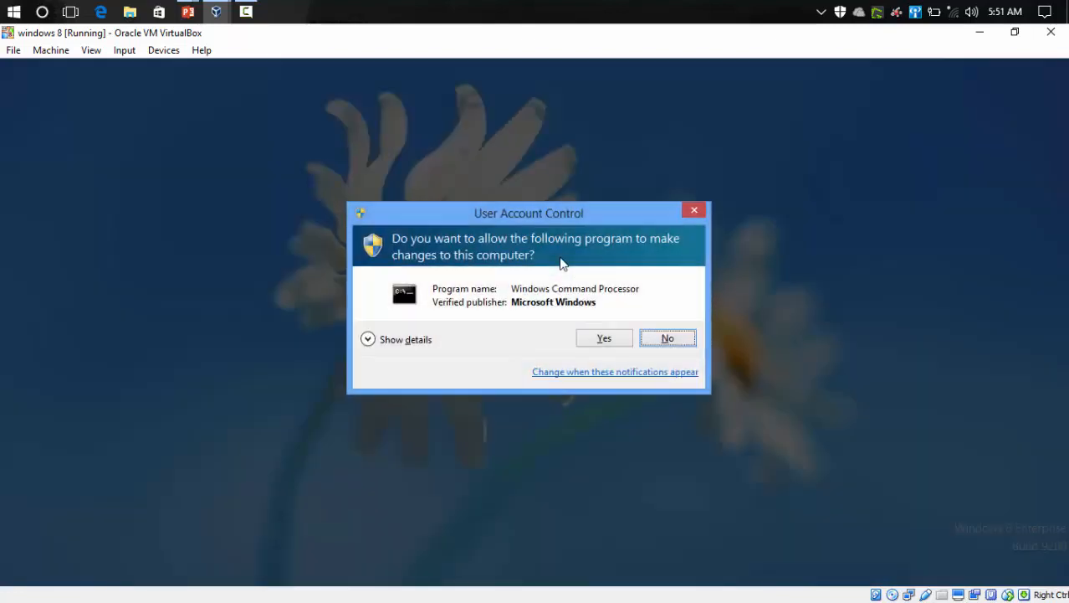
{"action": "left_click", "coordinate": [604, 337]}
{"action": "left_click_drag", "start_coordinate": [409, 97], "coordinate": [574, 142]}
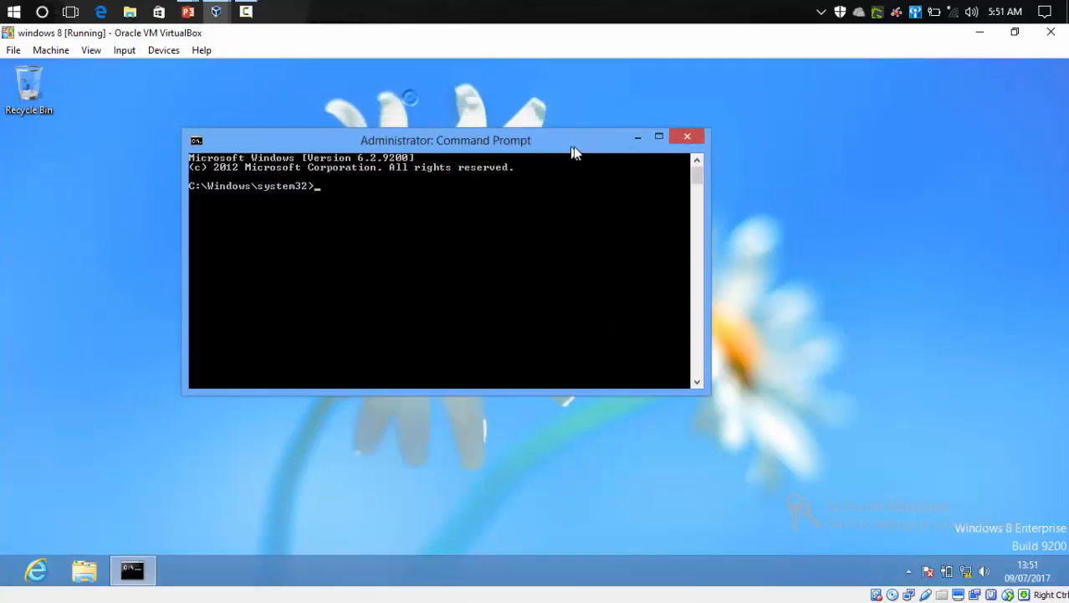
{"action": "key", "text": "super+Left"}
{"action": "left_click_drag", "start_coordinate": [353, 77], "coordinate": [600, 151]}
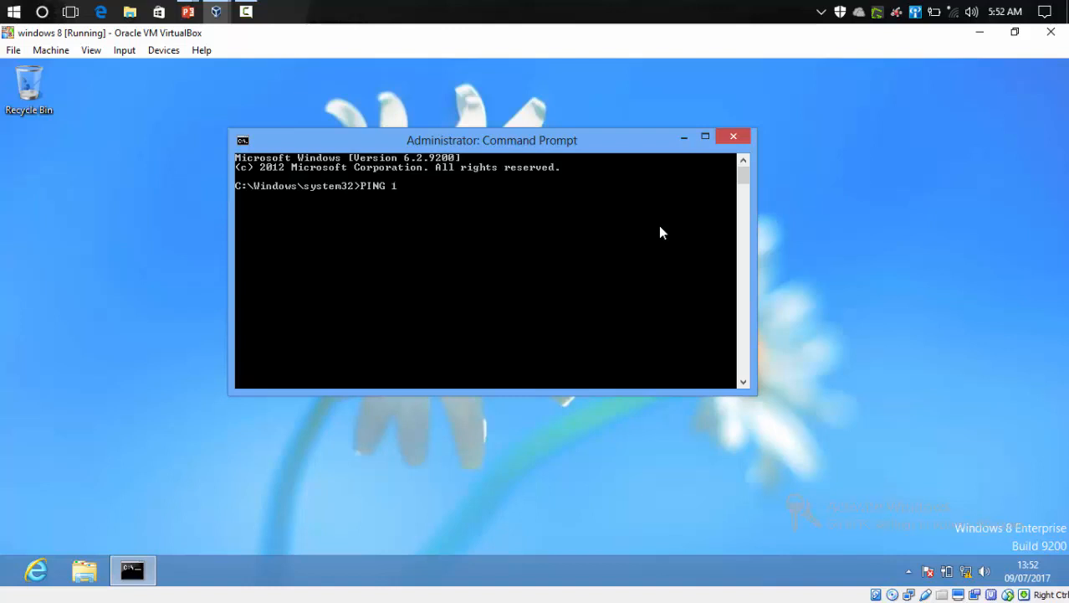
Step: Ping the server at 192.168.1.2 from the Command Prompt
{"action": "type", "text": "92.168.1.2"}
{"action": "key", "text": "Return"}
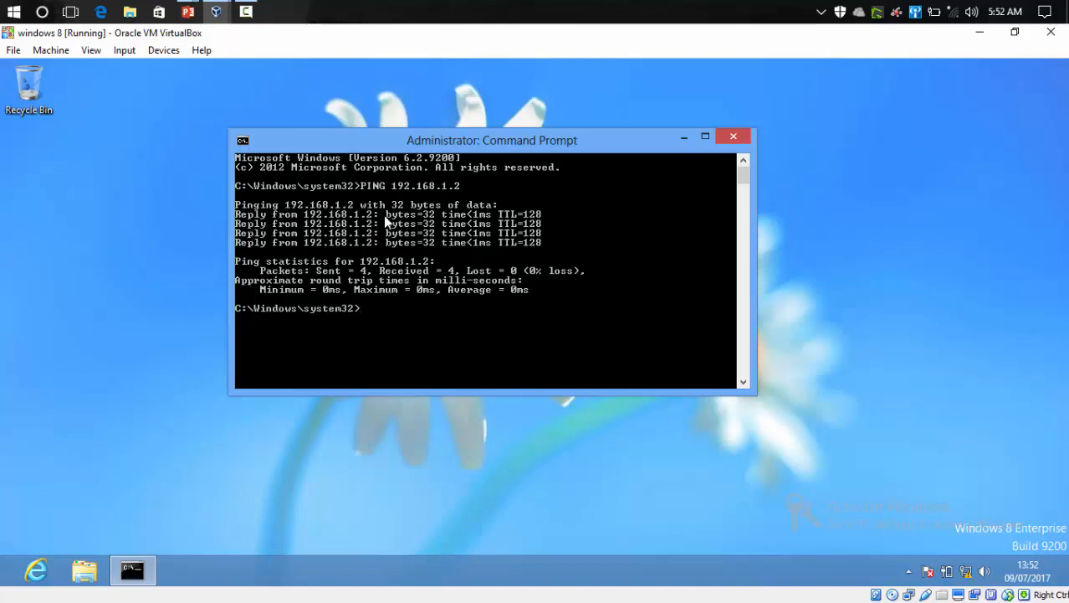
Step: Mark and highlight the ping reply lines, then clear the selection
{"action": "right_click", "coordinate": [550, 213]}
{"action": "left_click", "coordinate": [573, 219]}
{"action": "left_click_drag", "start_coordinate": [543, 214], "coordinate": [219, 209]}
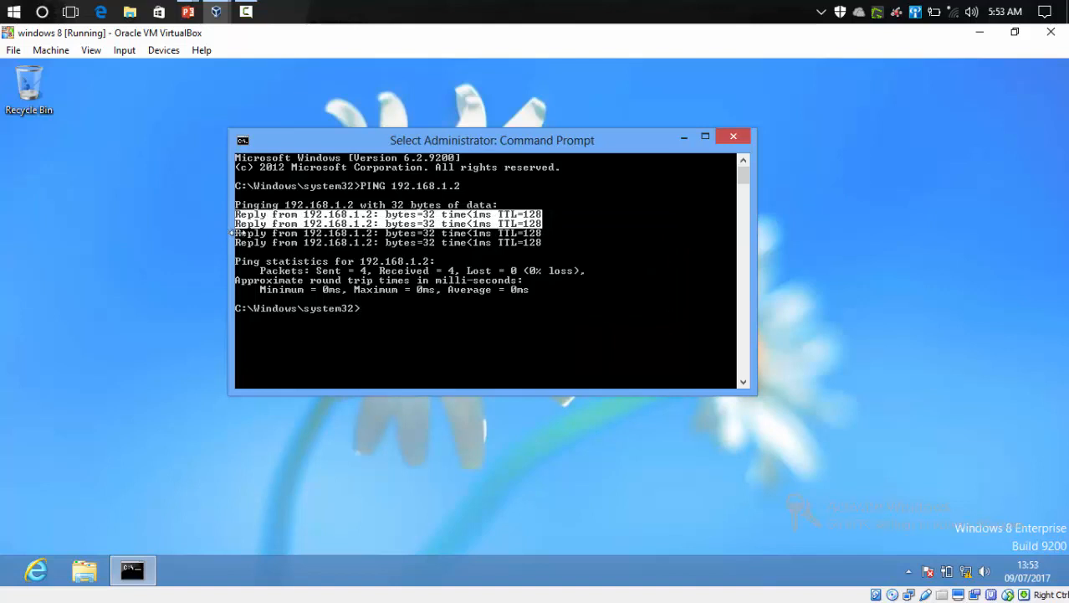
{"action": "left_click", "coordinate": [601, 272]}
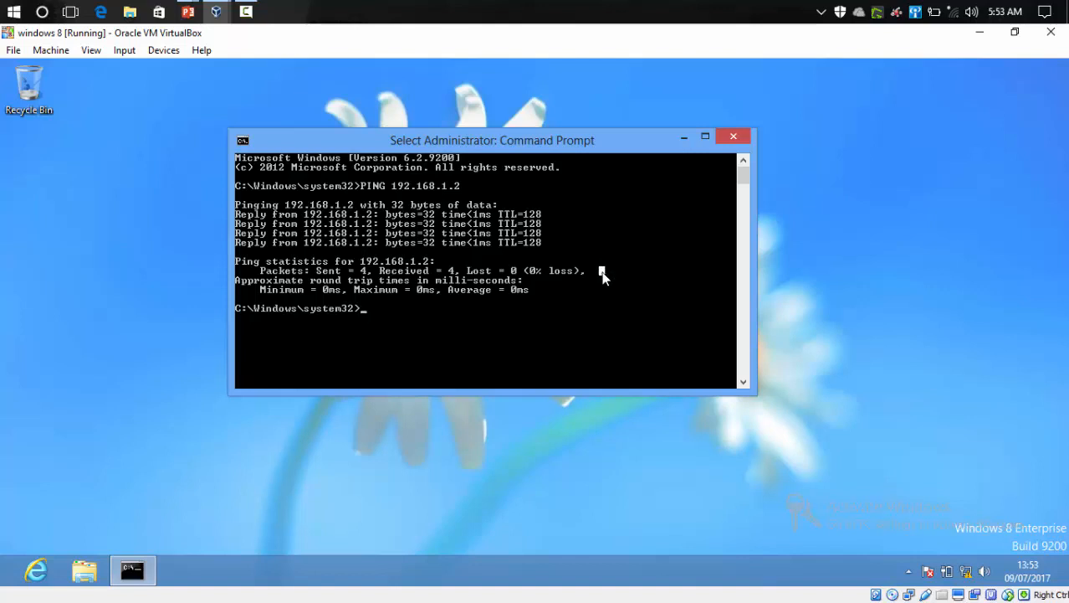
Step: Close the Command Prompt and refresh the desktop several times
{"action": "left_click", "coordinate": [734, 138]}
{"action": "right_click", "coordinate": [530, 199]}
{"action": "left_click", "coordinate": [562, 236]}
{"action": "right_click", "coordinate": [559, 236]}
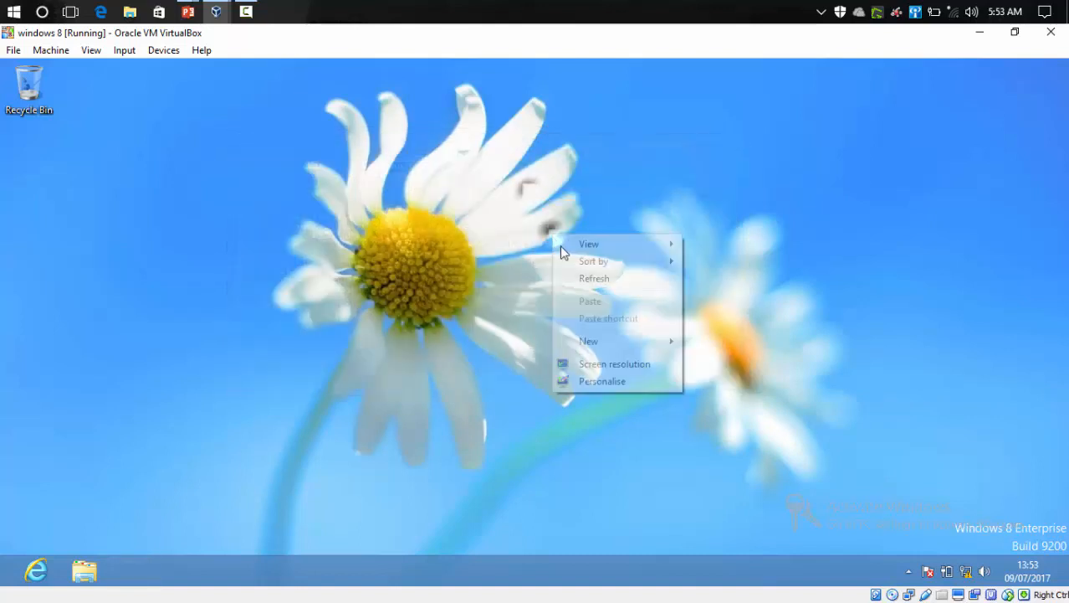
{"action": "left_click", "coordinate": [570, 282]}
{"action": "right_click", "coordinate": [559, 269]}
{"action": "left_click", "coordinate": [562, 311]}
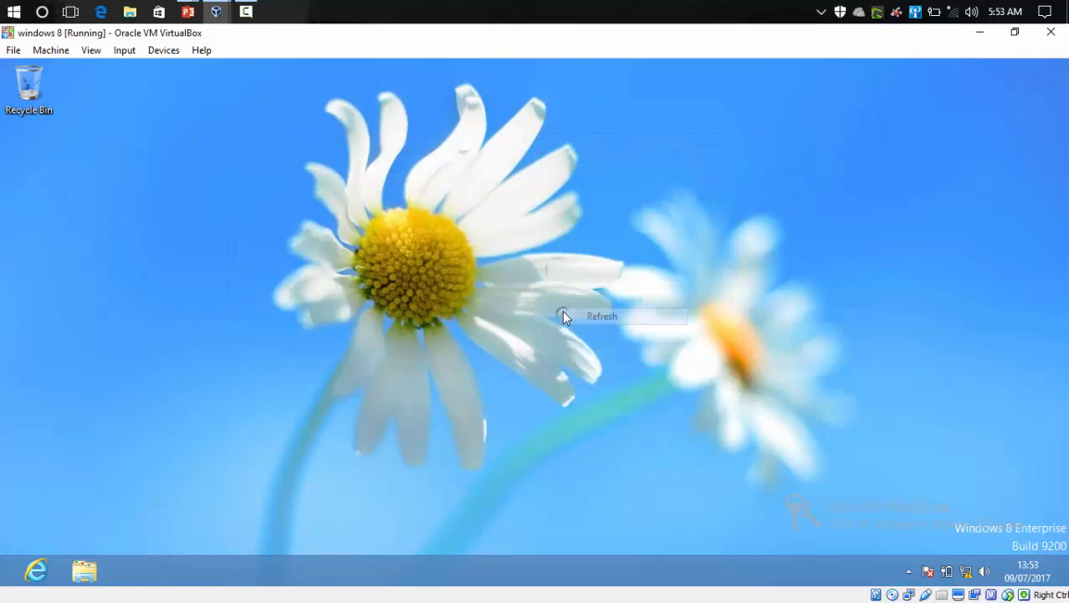
{"action": "right_click", "coordinate": [240, 234]}
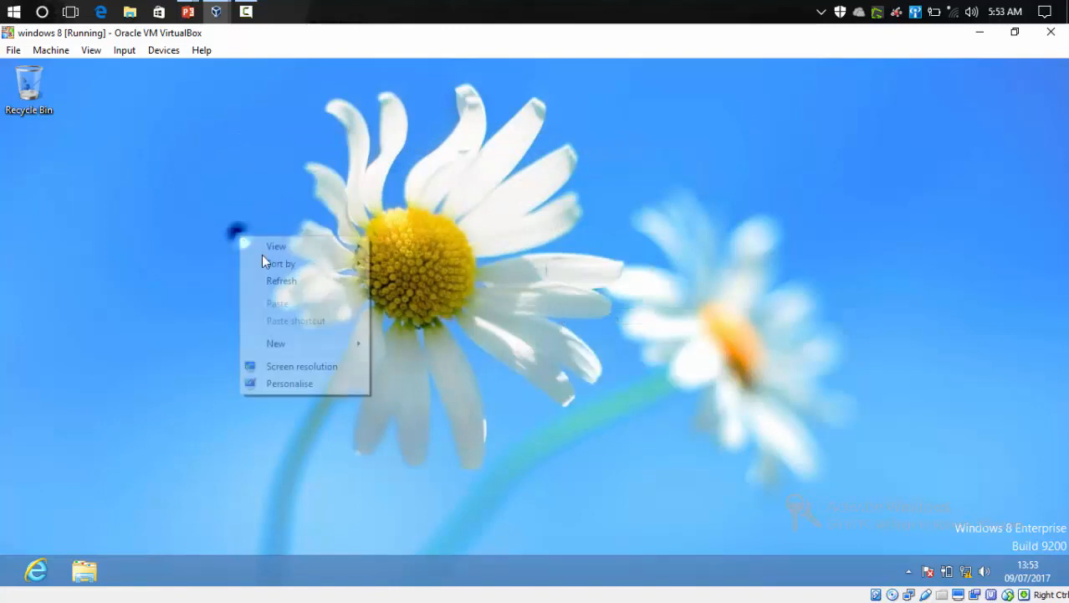
{"action": "left_click", "coordinate": [292, 281]}
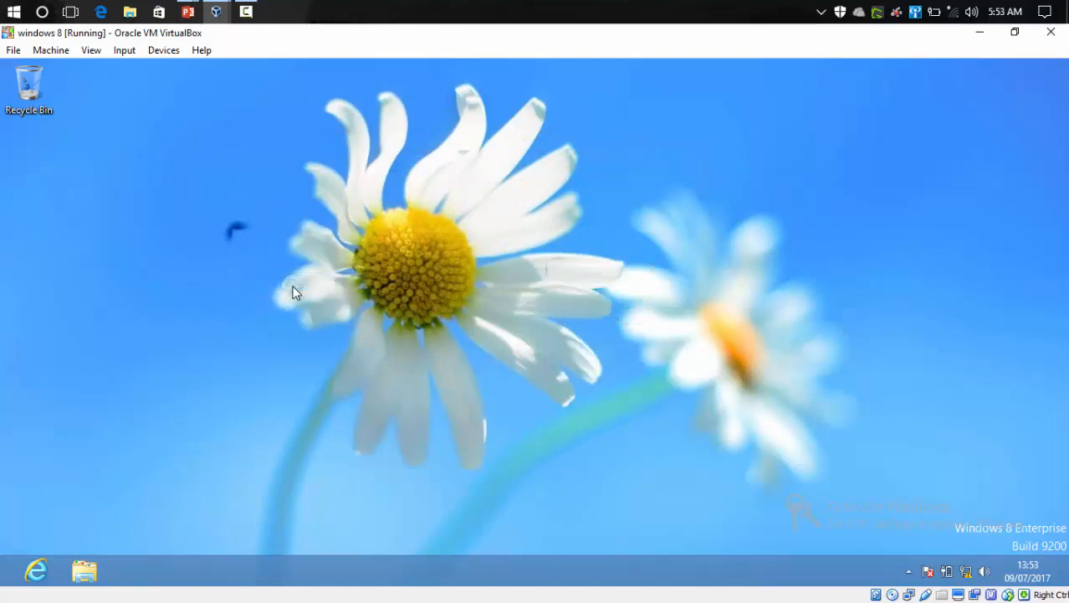
Step: Open File Explorer, move its window and go to Computer
{"action": "left_click", "coordinate": [87, 577]}
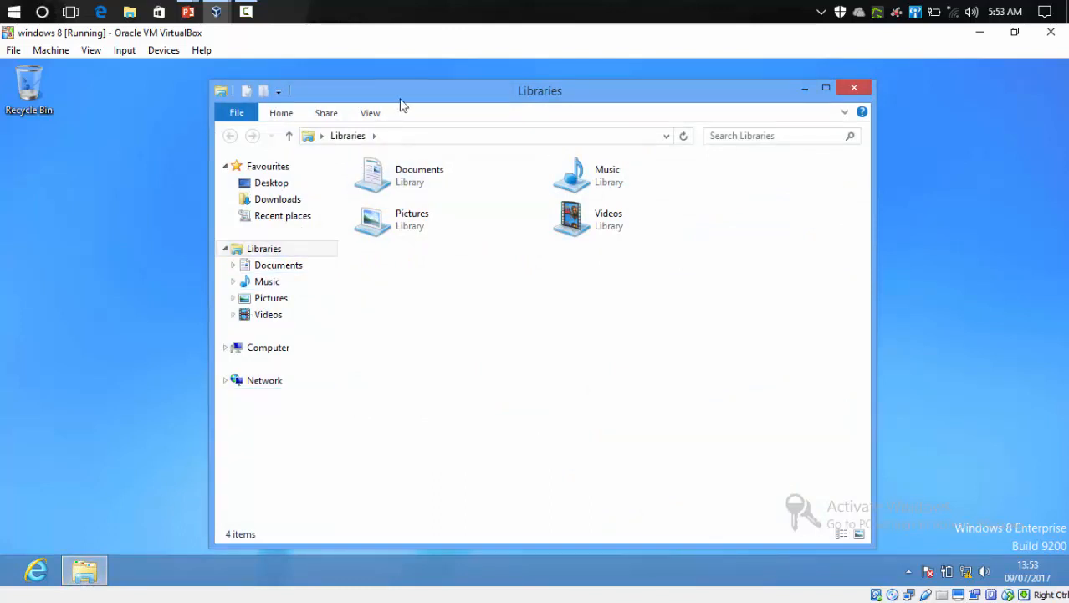
{"action": "left_click_drag", "start_coordinate": [402, 100], "coordinate": [406, 92]}
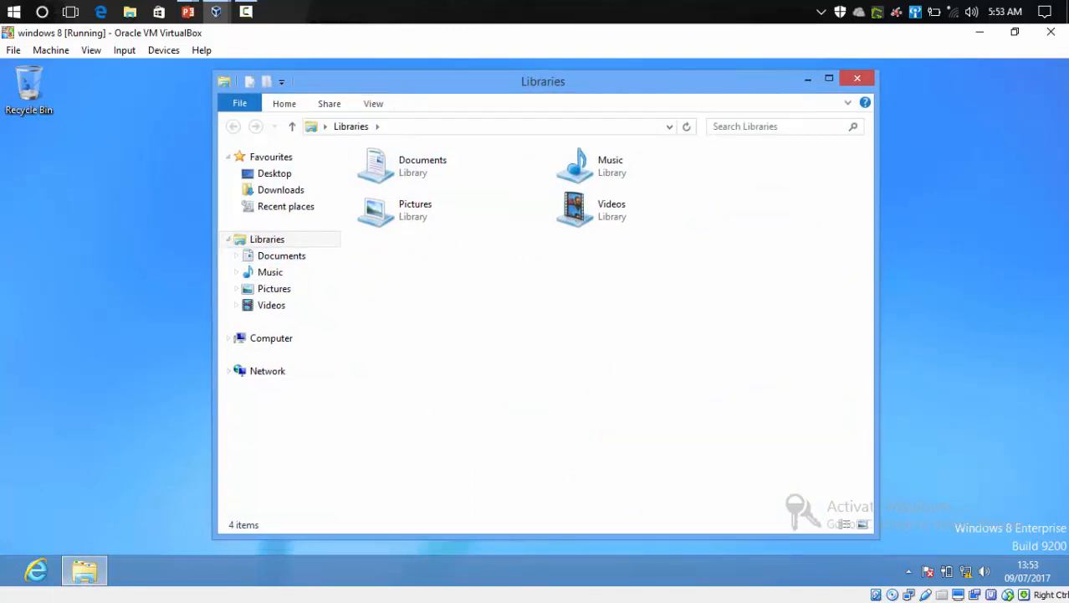
{"action": "mouse_move", "coordinate": [75, 575]}
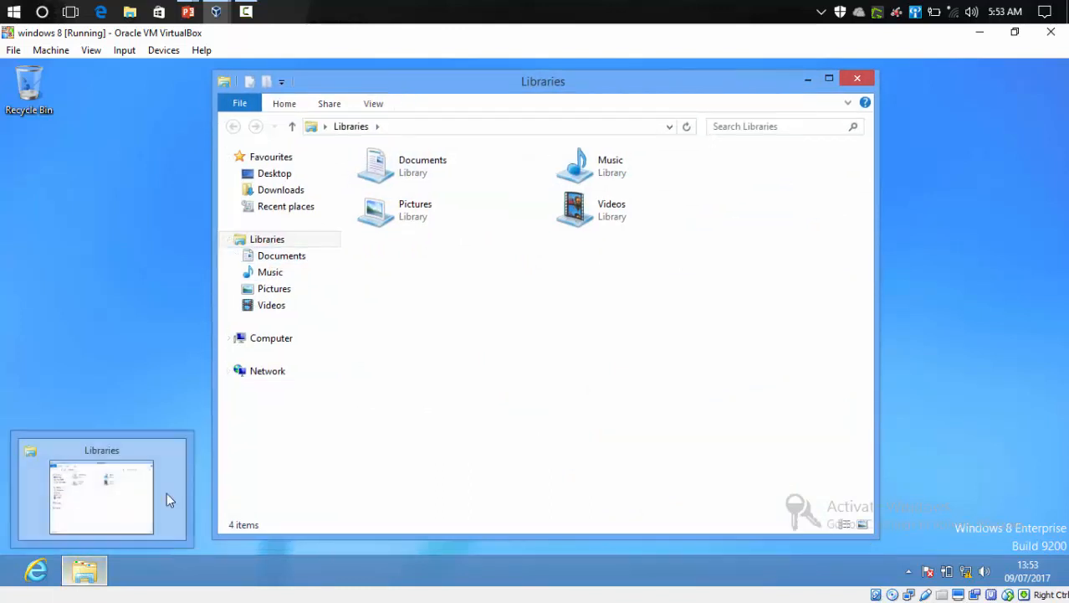
{"action": "left_click", "coordinate": [277, 349]}
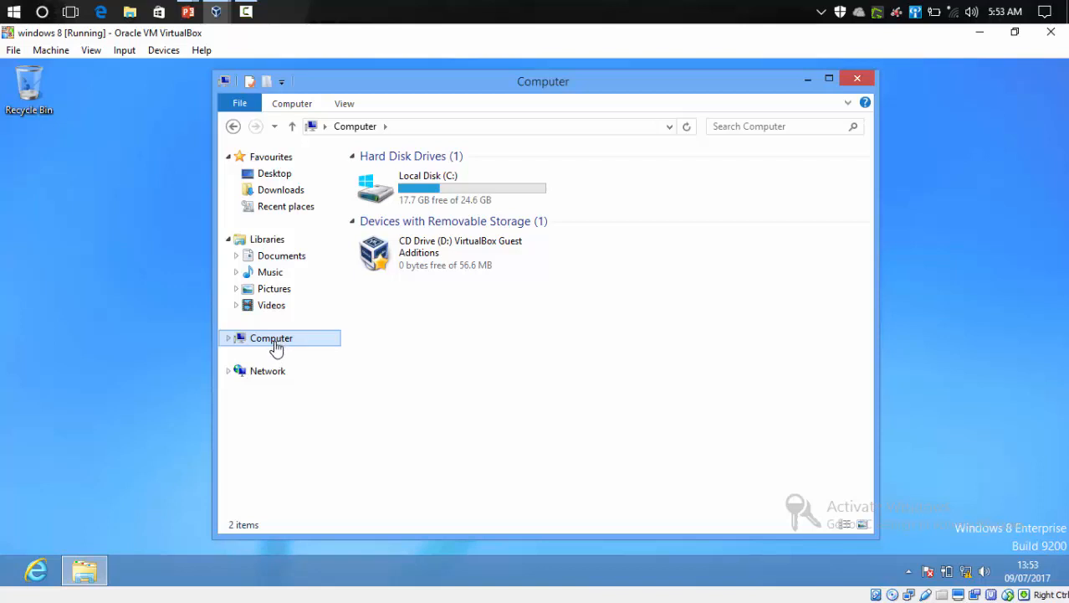
Step: Open Computer's system properties and start changing the computer name and domain membership
{"action": "right_click", "coordinate": [276, 348]}
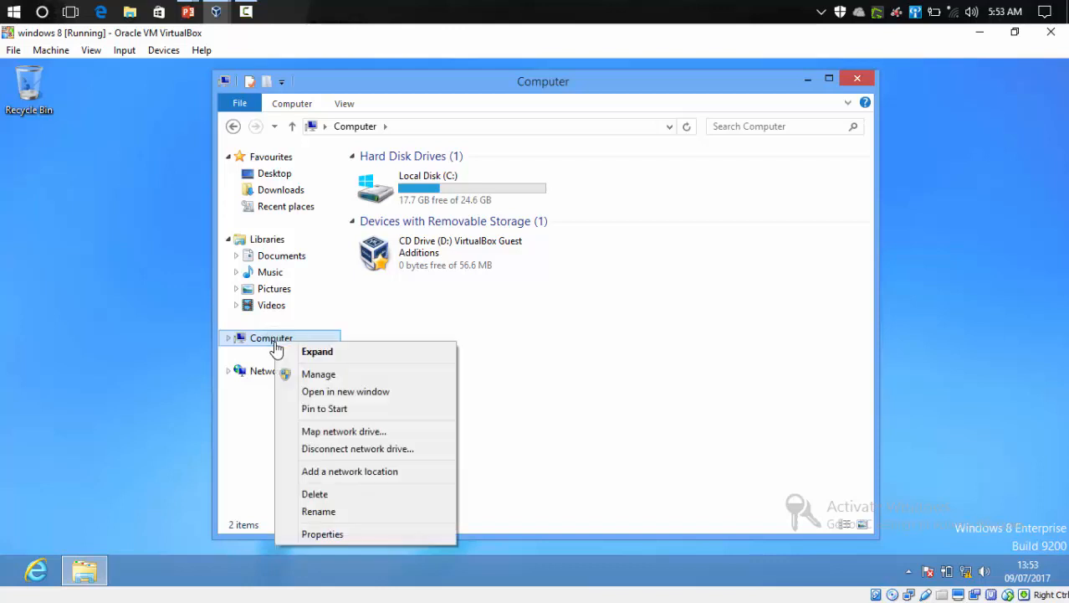
{"action": "left_click", "coordinate": [308, 537]}
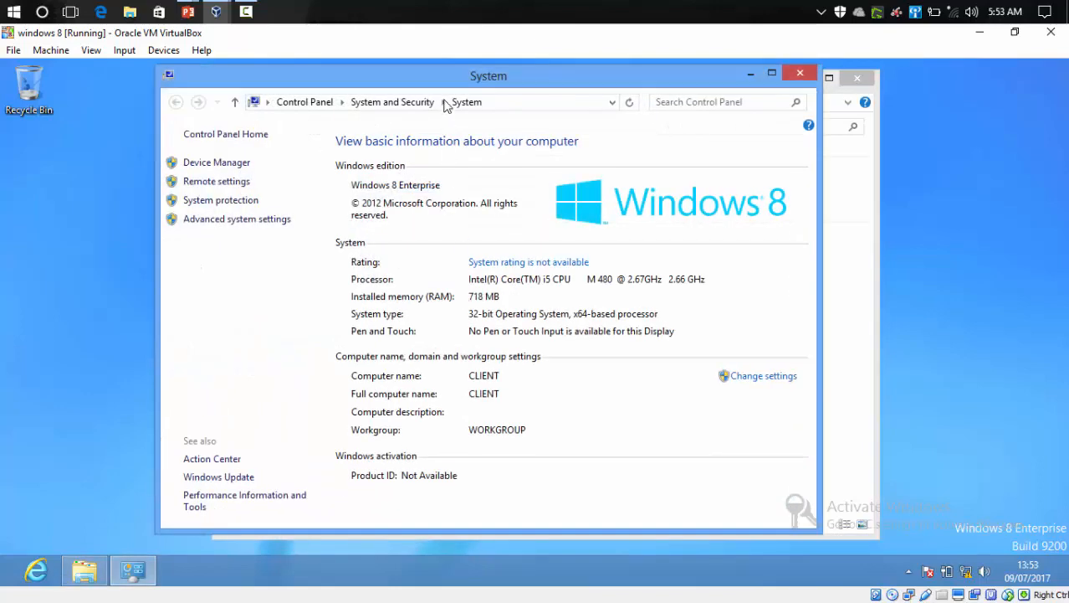
{"action": "left_click_drag", "start_coordinate": [444, 89], "coordinate": [495, 89]}
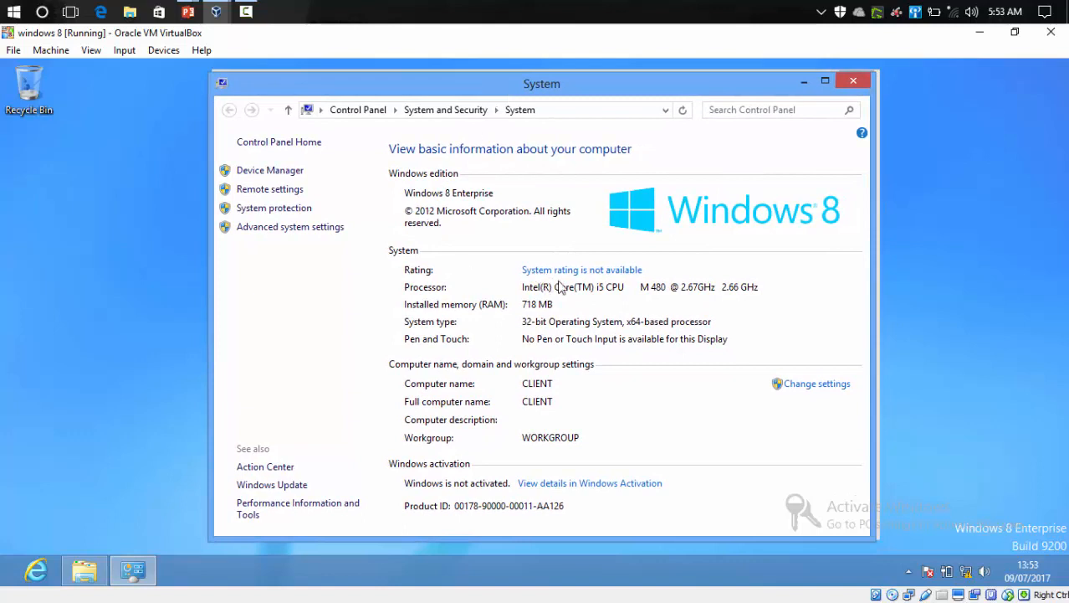
{"action": "left_click", "coordinate": [796, 386]}
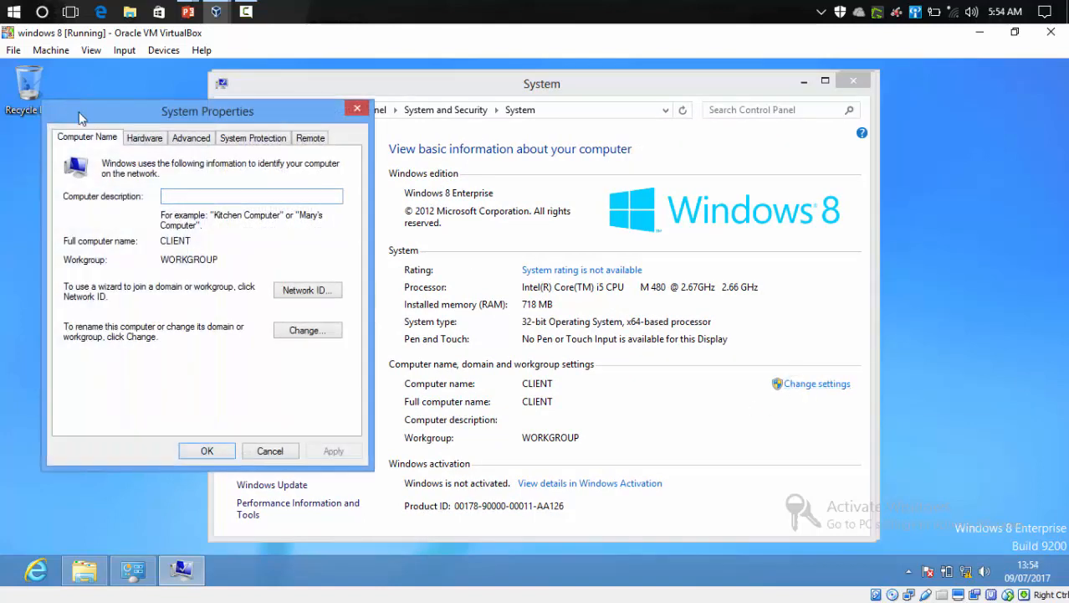
{"action": "left_click_drag", "start_coordinate": [103, 118], "coordinate": [429, 160]}
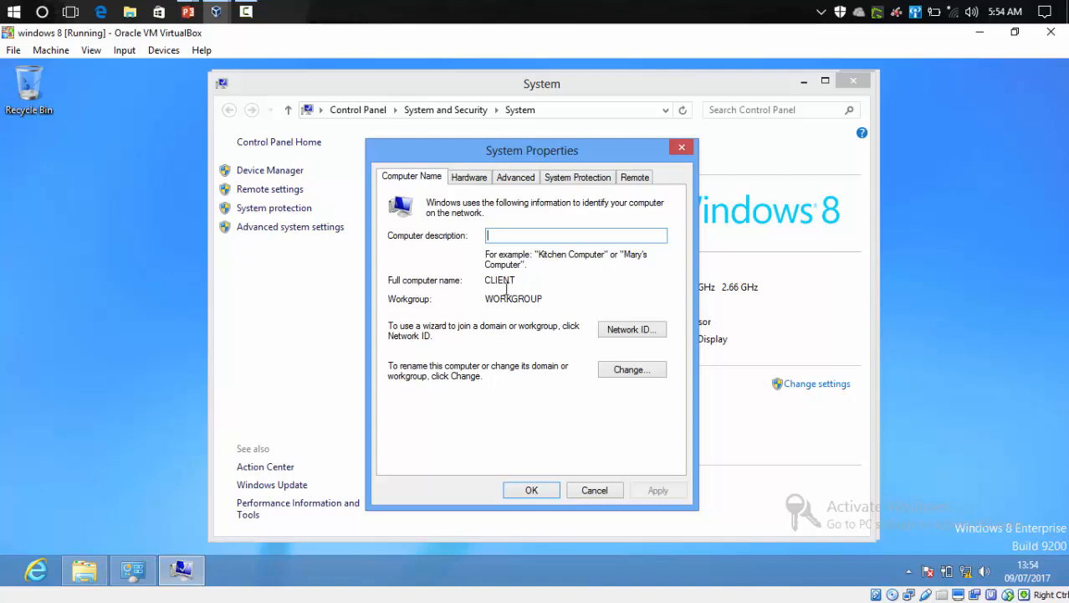
{"action": "left_click", "coordinate": [618, 371]}
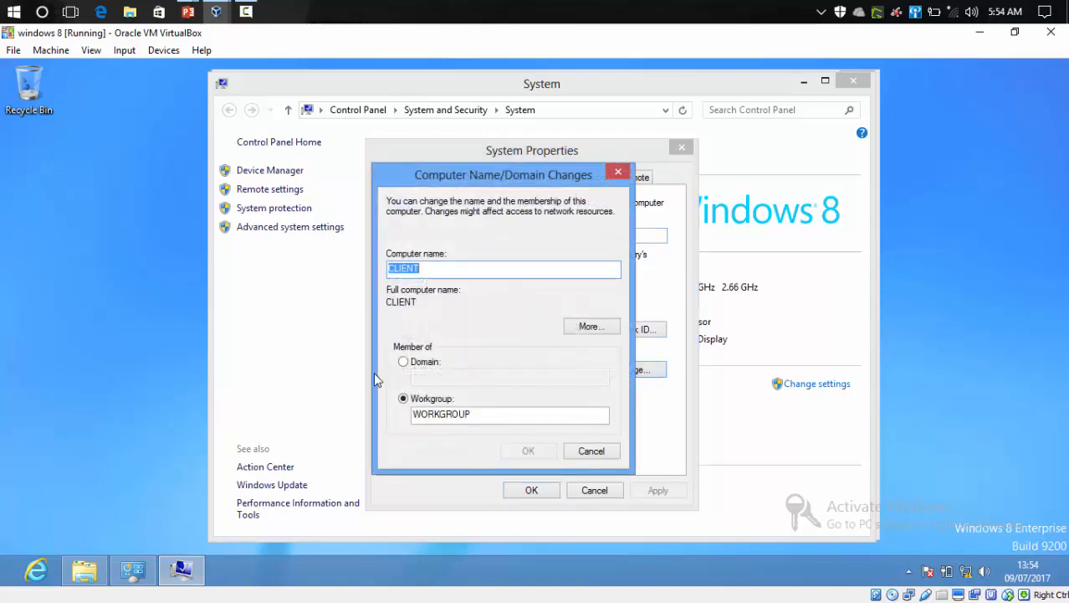
Step: Make the computer a member of the K-BEST.COM domain instead of a workgroup
{"action": "left_click", "coordinate": [405, 363]}
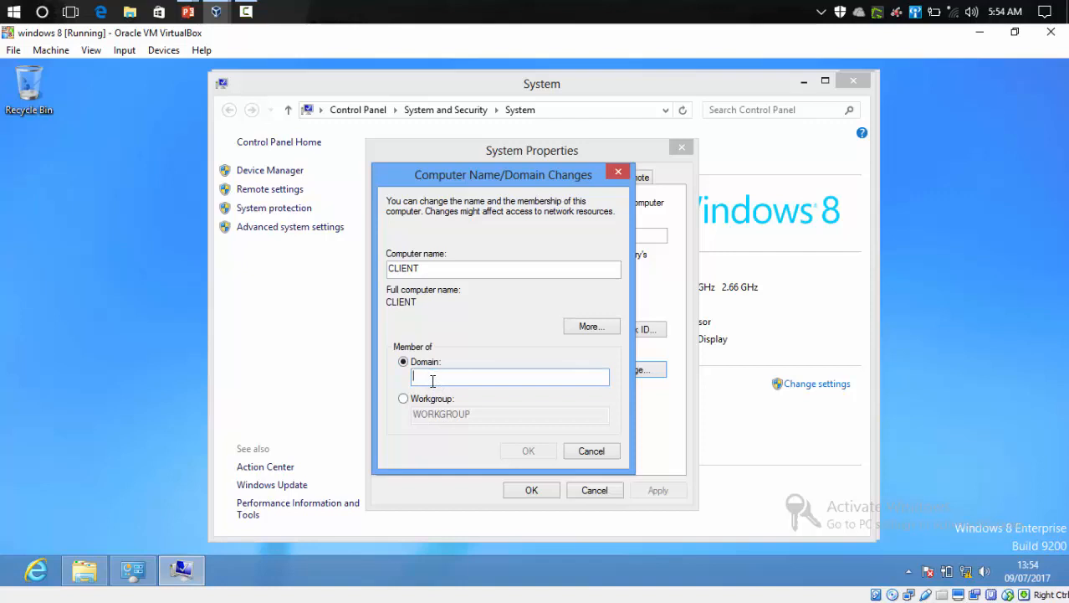
{"action": "type", "text": "K-"}
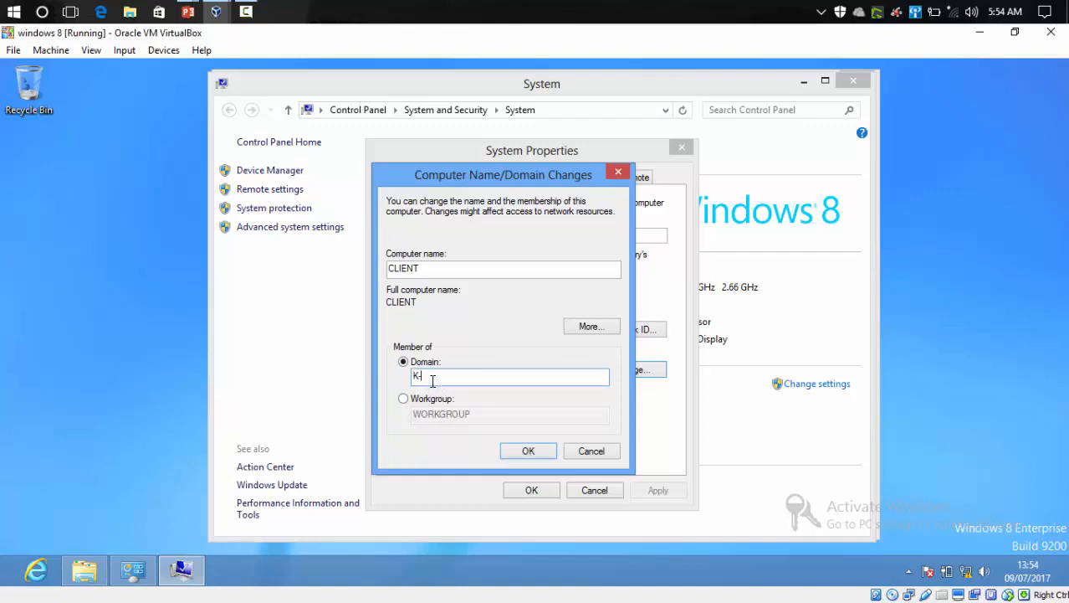
{"action": "type", "text": "BEST.COM"}
{"action": "key", "text": "Return"}
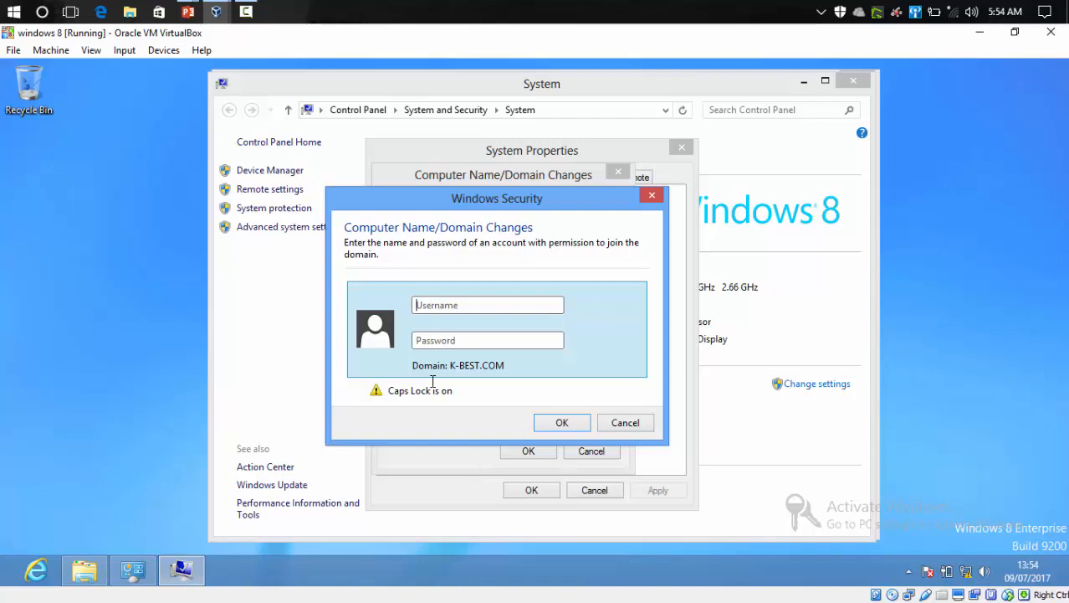
Step: Enter the administrator account name and password to authorize joining the domain
{"action": "key", "text": "Caps_Lock"}
{"action": "type", "text": "ad"}
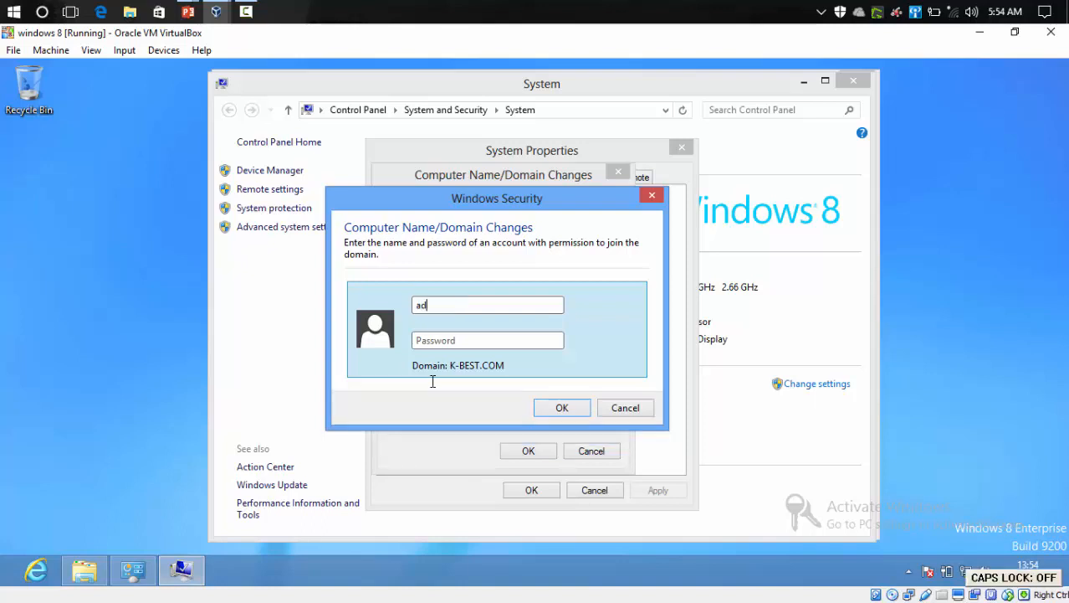
{"action": "type", "text": "mi"}
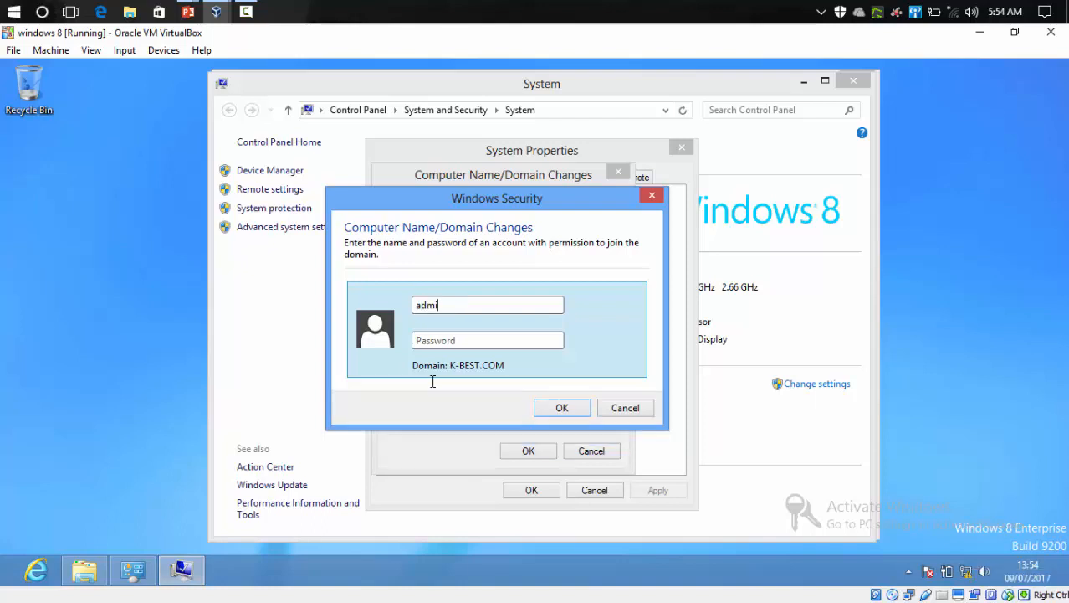
{"action": "type", "text": "nistrator"}
{"action": "key", "text": "Tab"}
{"action": "type", "text": "••••••••"}
{"action": "key", "text": "Return"}
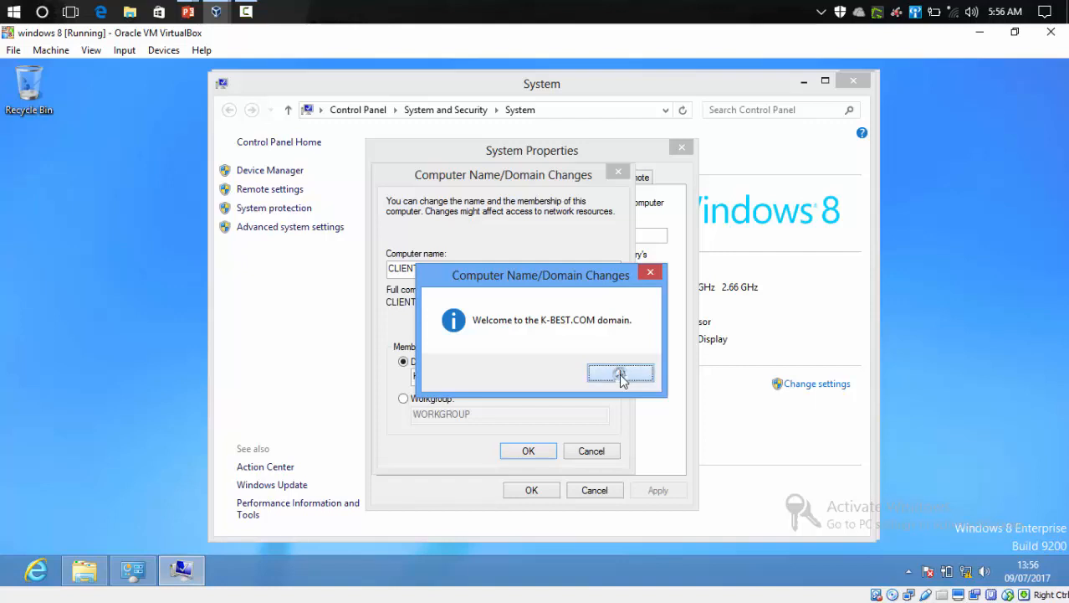
Step: Dismiss the domain join messages, close System Properties and restart the Windows 8 virtual machine now
{"action": "left_click", "coordinate": [619, 373]}
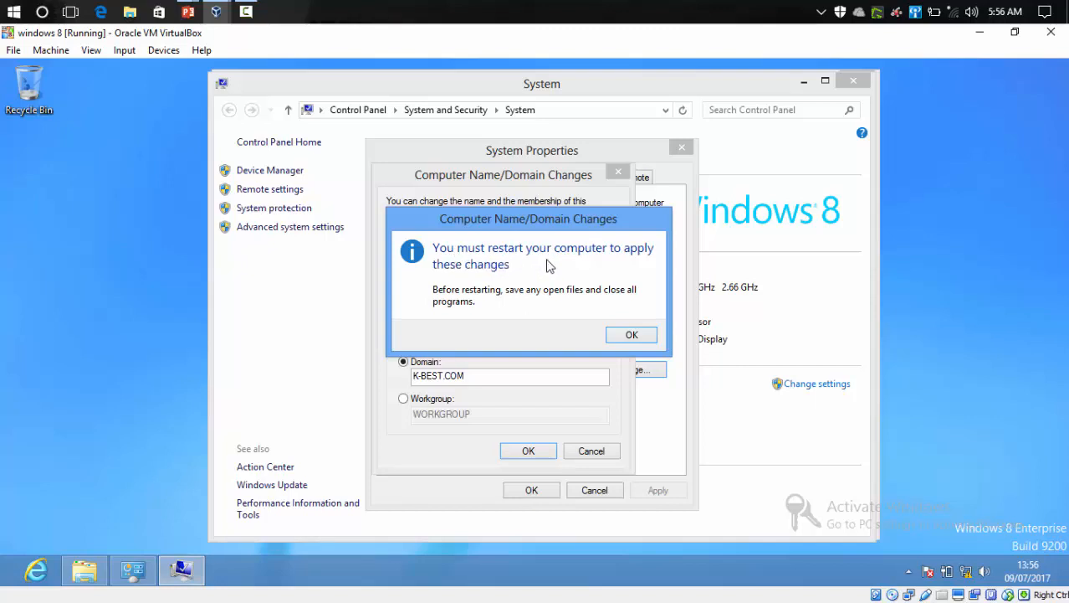
{"action": "left_click", "coordinate": [624, 335]}
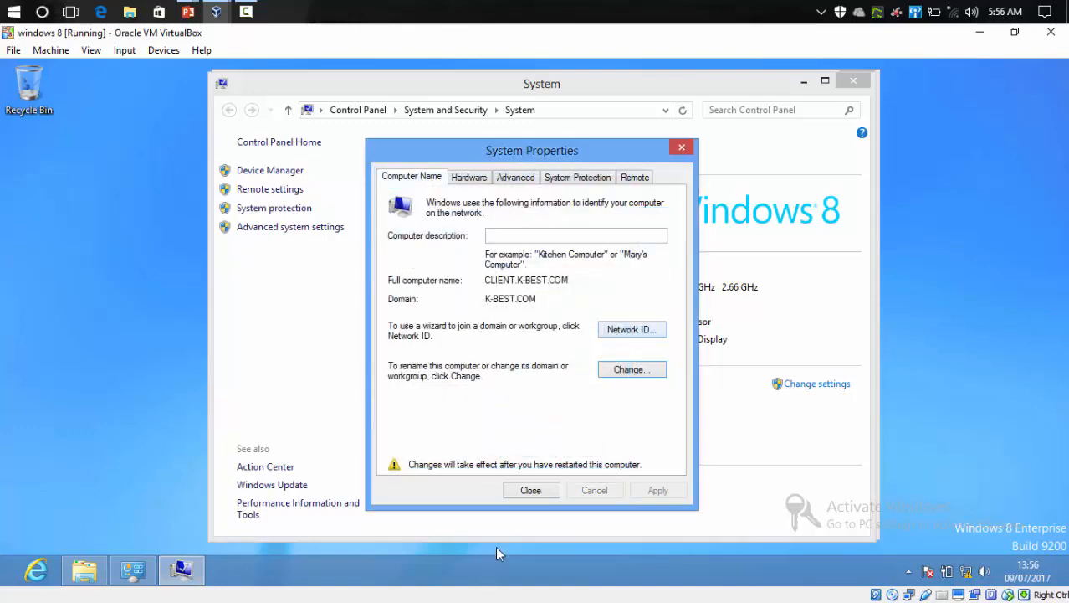
{"action": "left_click", "coordinate": [531, 491]}
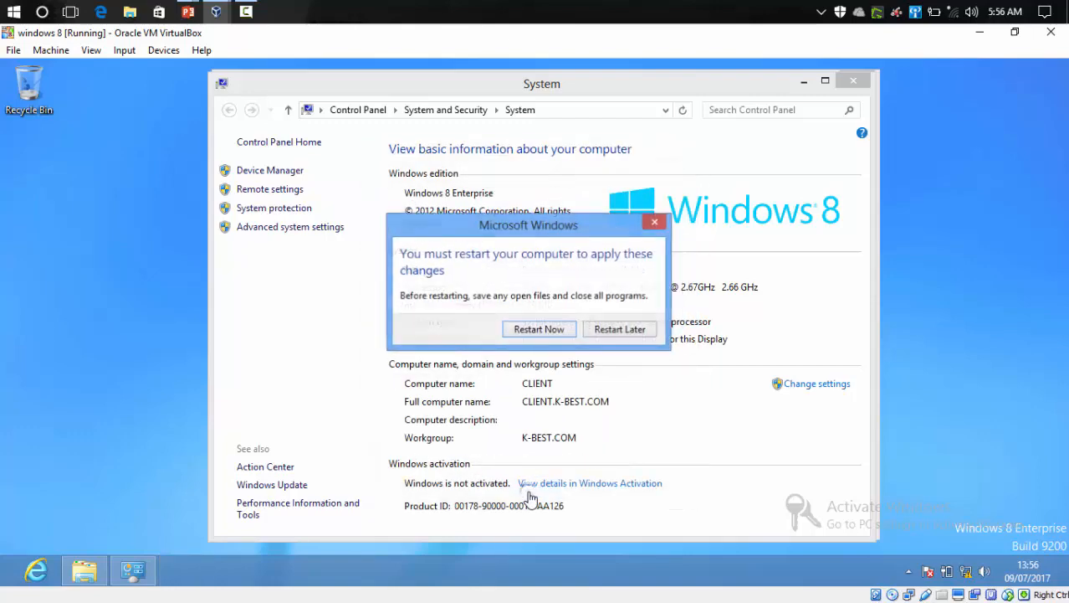
{"action": "left_click", "coordinate": [530, 332]}
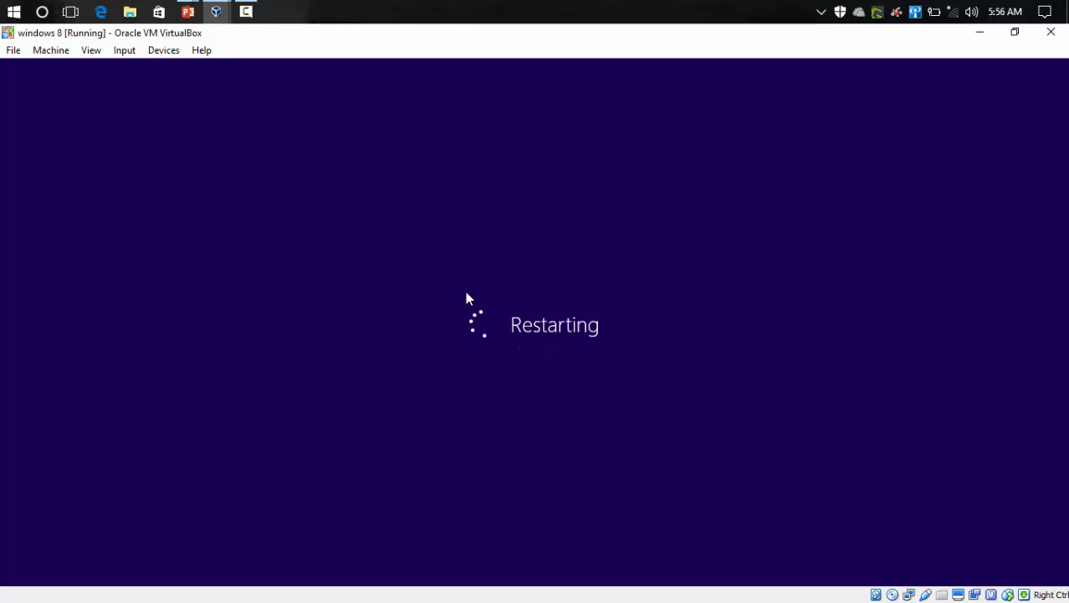
Step: Switch to the Windows Server 2016 virtual machine and close the DHCP and Active Directory Users and Computers consoles
{"action": "mouse_move", "coordinate": [220, 14]}
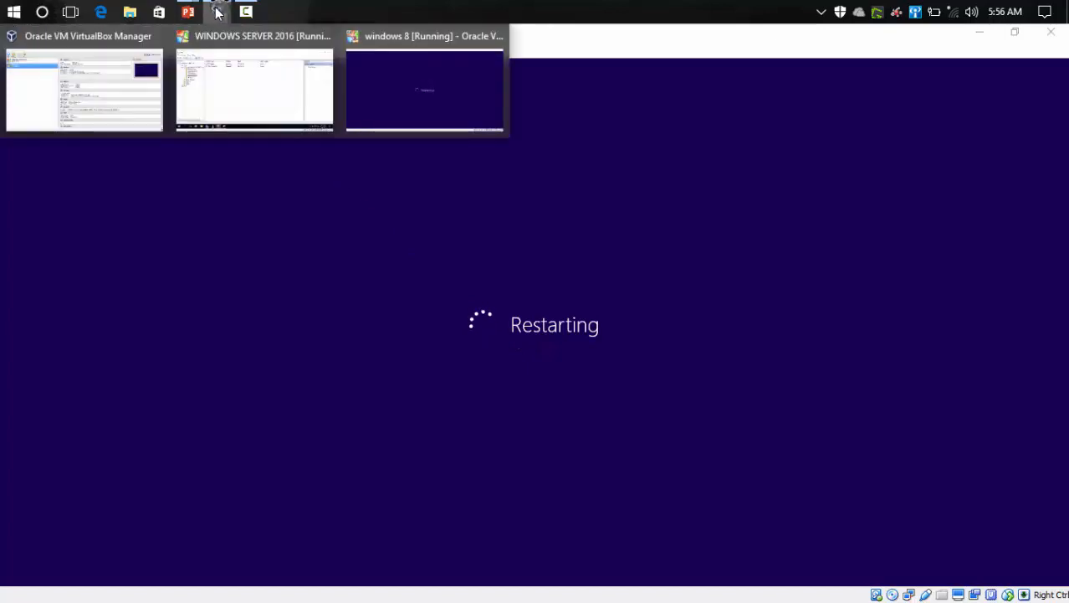
{"action": "left_click", "coordinate": [220, 79]}
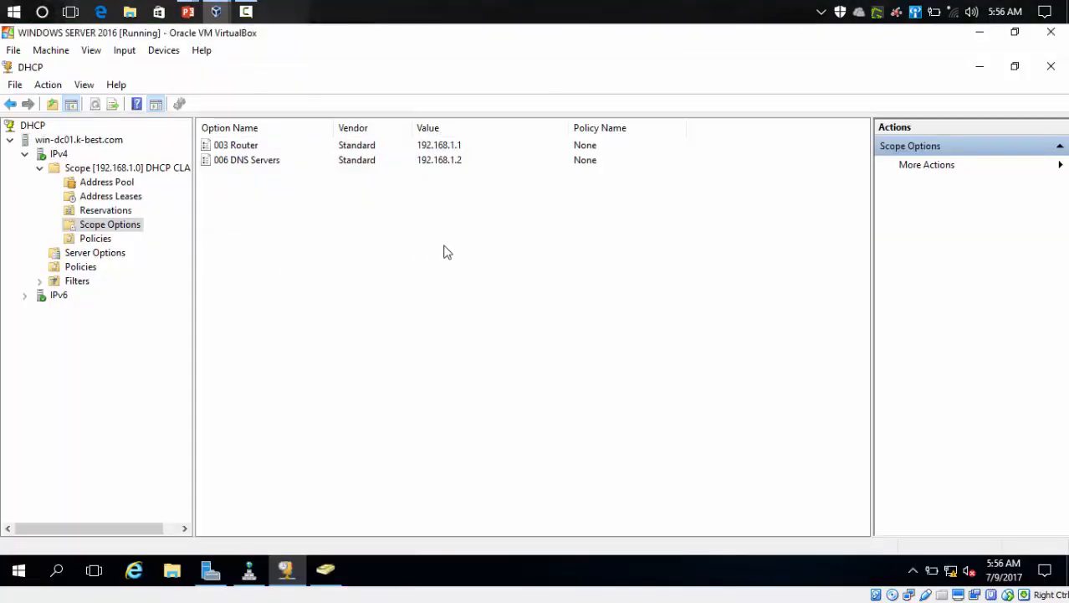
{"action": "left_click", "coordinate": [1047, 69]}
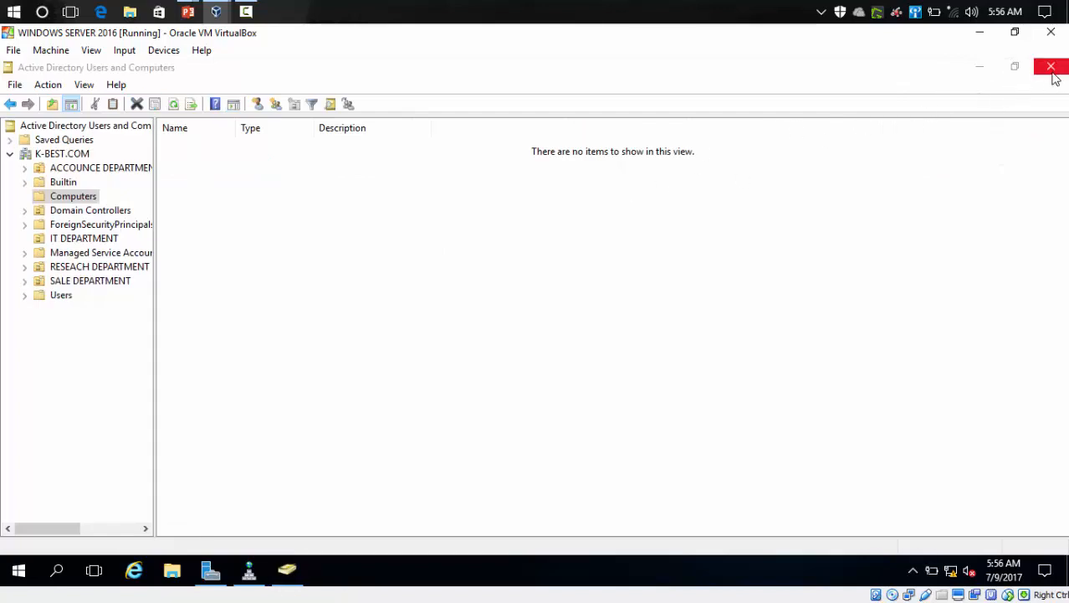
{"action": "left_click", "coordinate": [1050, 69]}
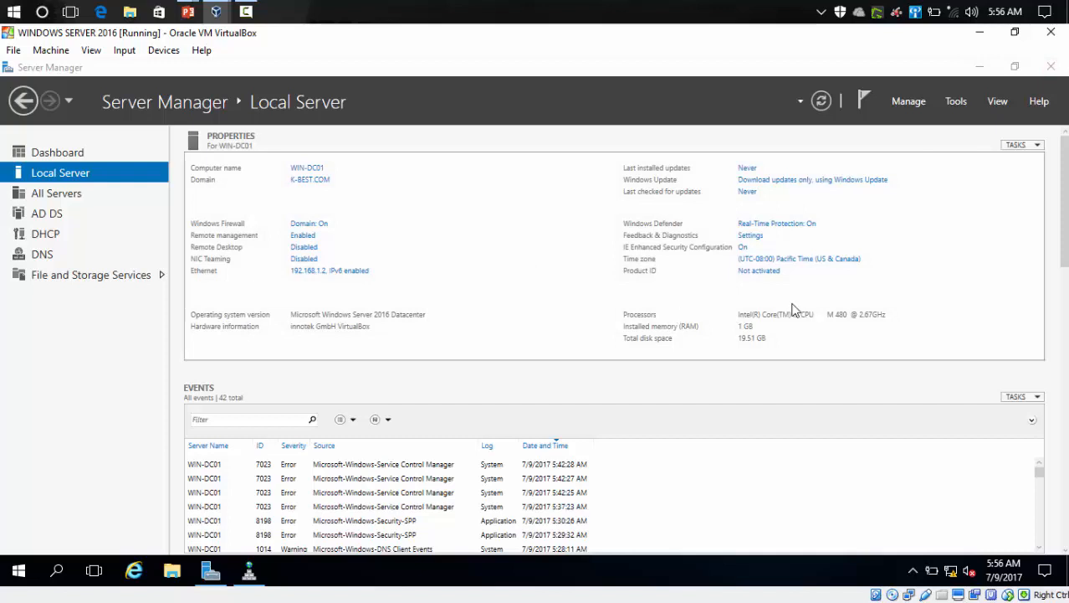
Step: Open Active Directory Users and Computers and check the K-BEST.COM Computers container for the CLIENT computer
{"action": "left_click", "coordinate": [956, 101]}
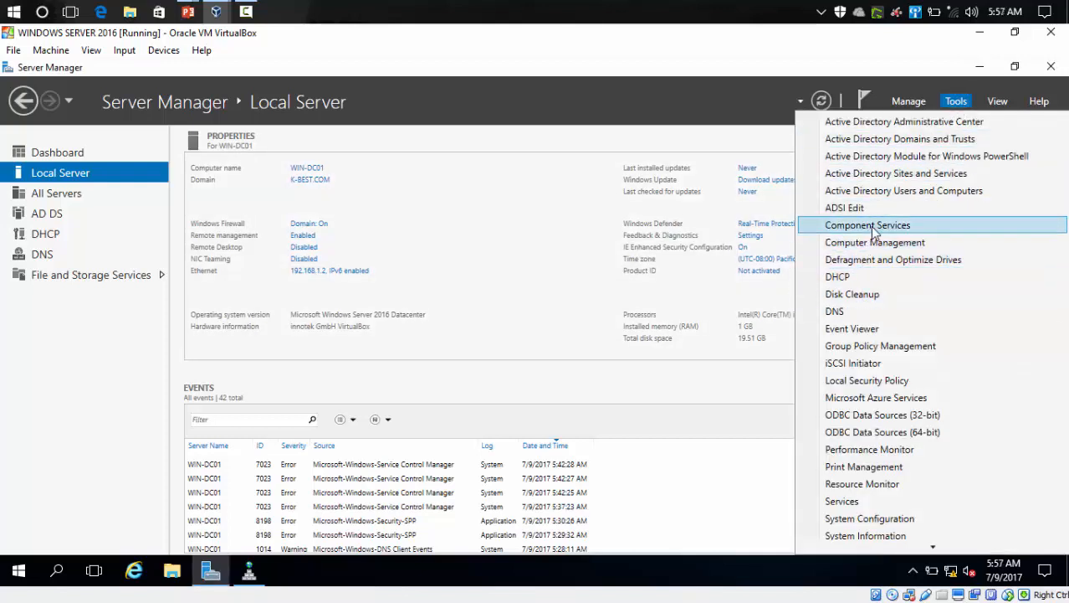
{"action": "left_click", "coordinate": [885, 199]}
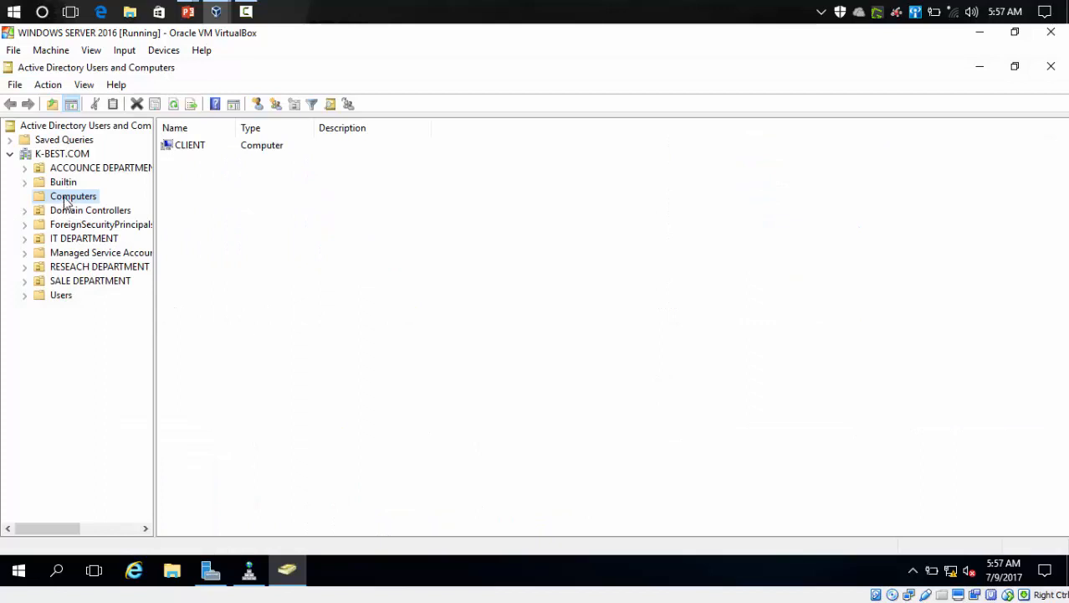
{"action": "left_click", "coordinate": [50, 154]}
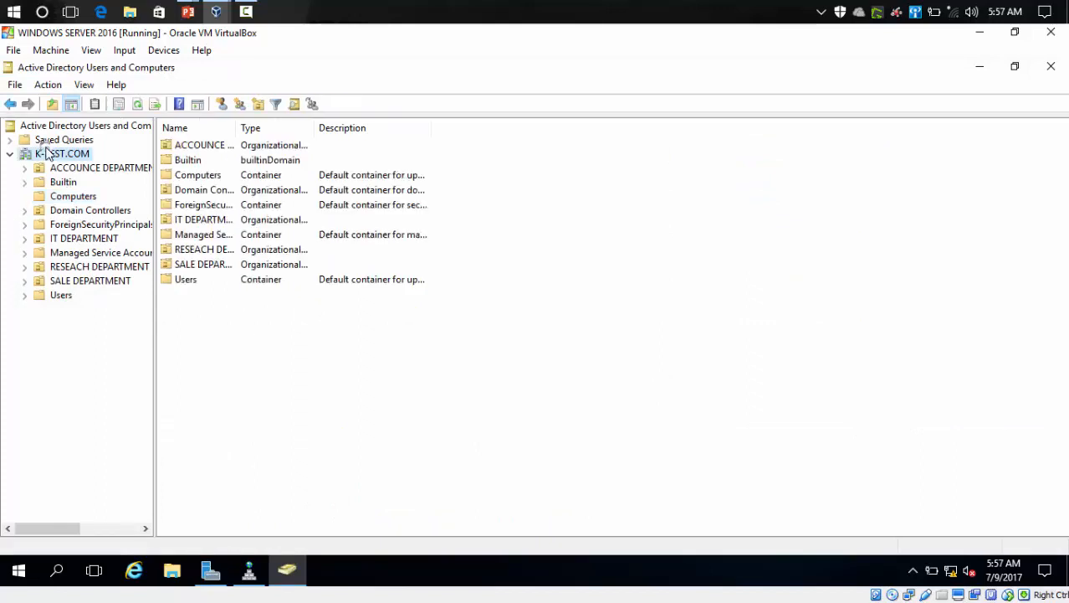
{"action": "left_click", "coordinate": [72, 198]}
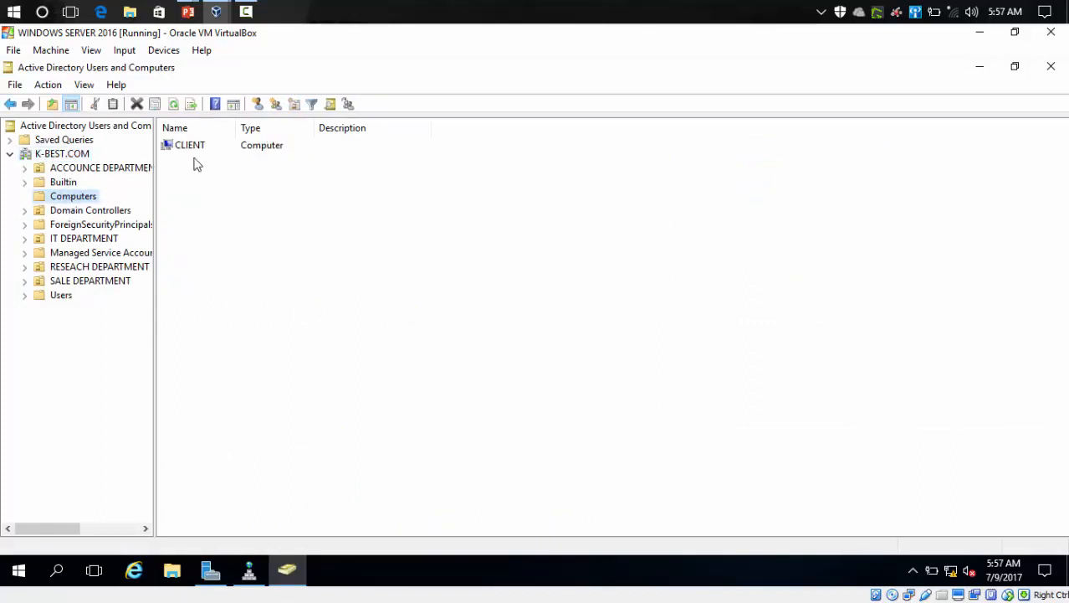
{"action": "left_click", "coordinate": [199, 148]}
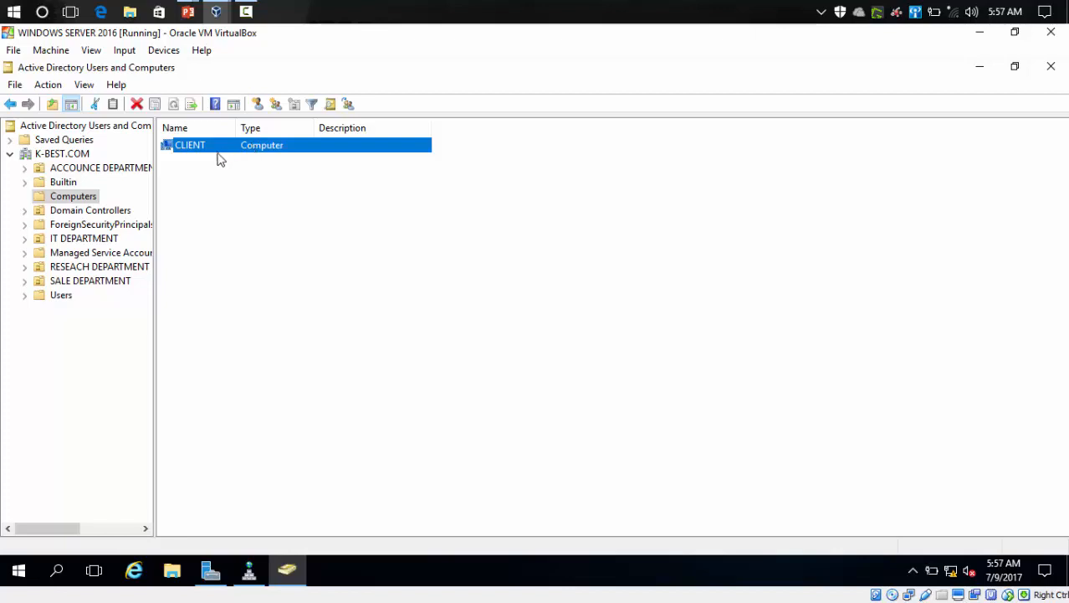
Step: Open the IT DEPARTMENT user's properties and review its Address and Account tabs before closing them
{"action": "left_click", "coordinate": [100, 245]}
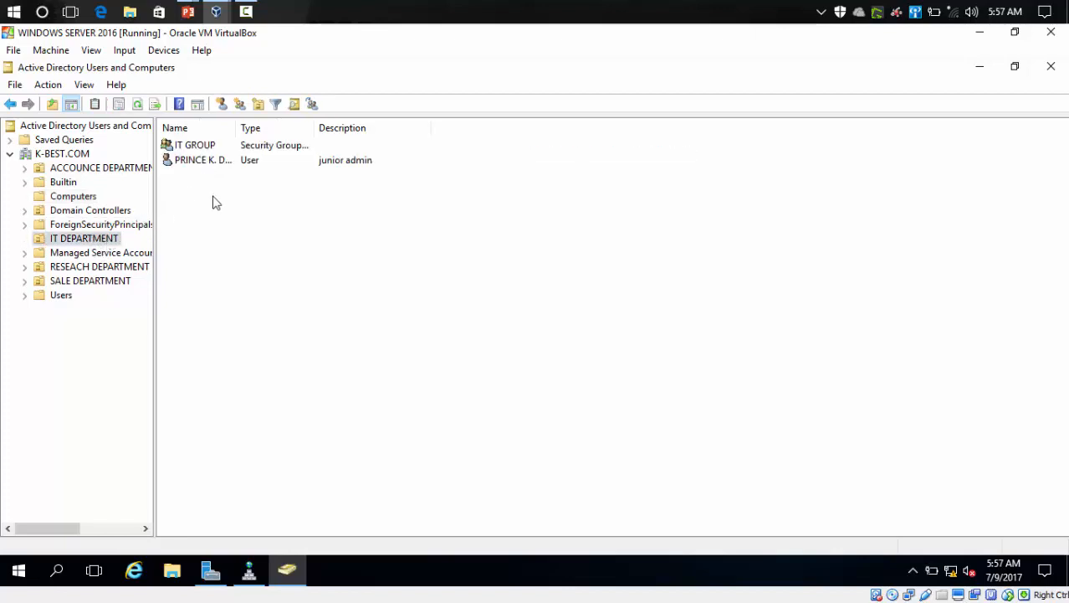
{"action": "double_click", "coordinate": [213, 160]}
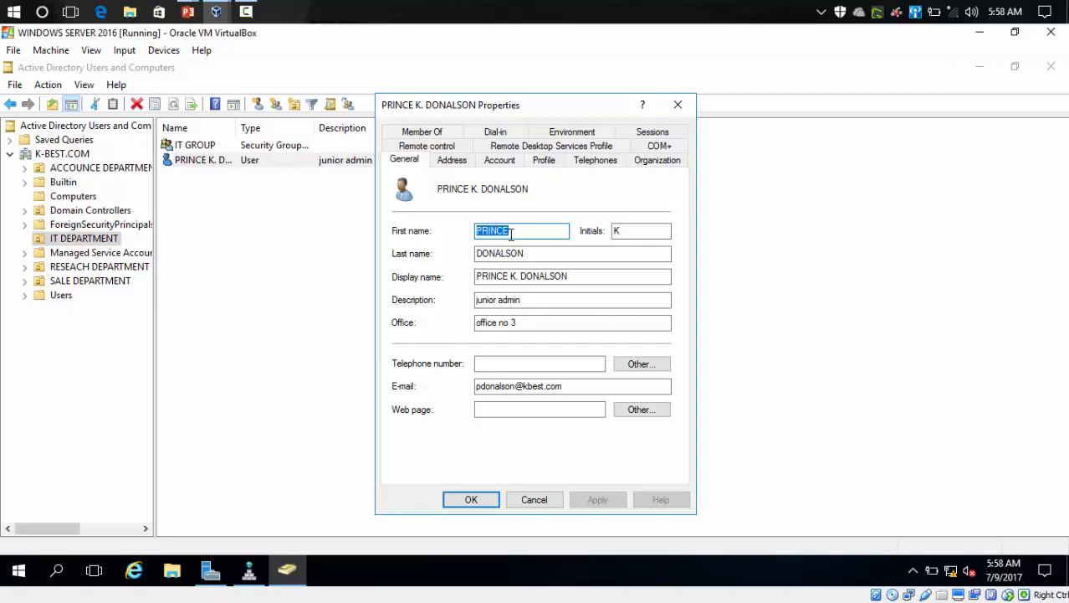
{"action": "left_click", "coordinate": [452, 164]}
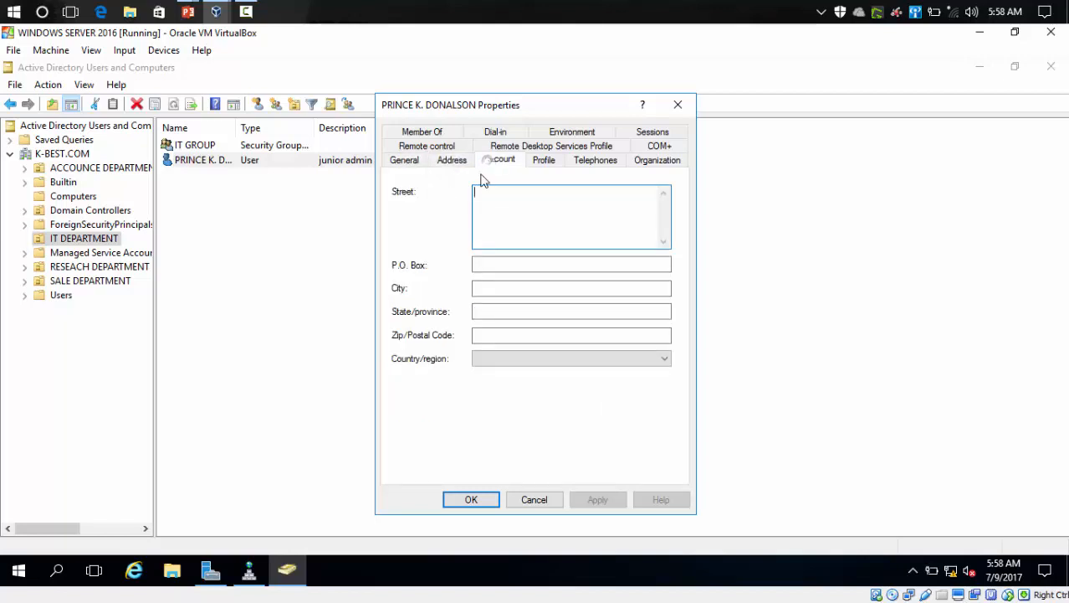
{"action": "left_click", "coordinate": [483, 166]}
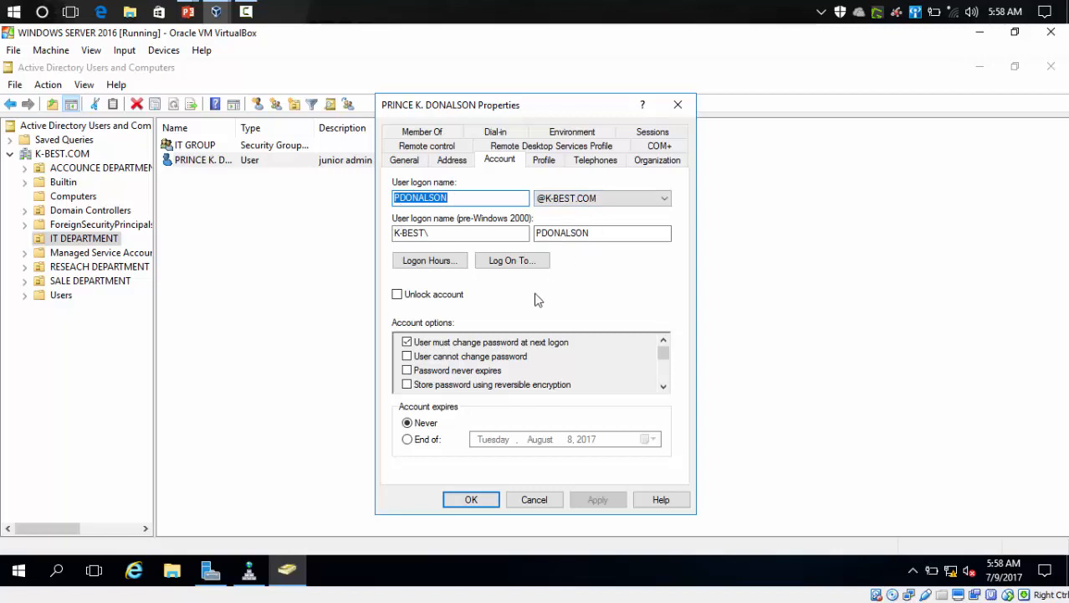
{"action": "left_click", "coordinate": [469, 500]}
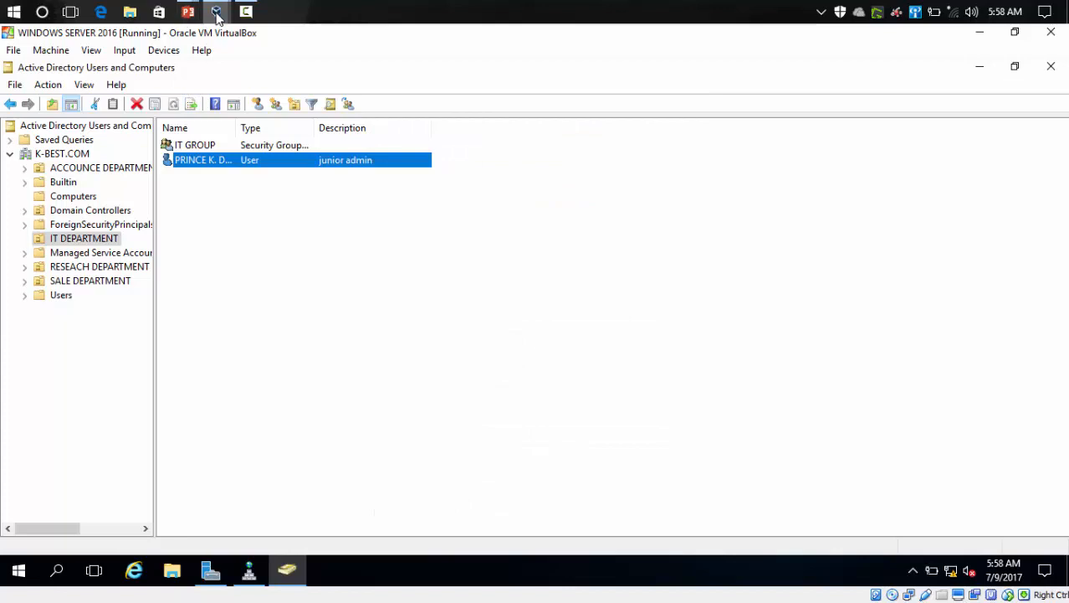
Step: Close Active Directory Users and Computers and switch back to the Windows 8 virtual machine
{"action": "left_click", "coordinate": [1046, 67]}
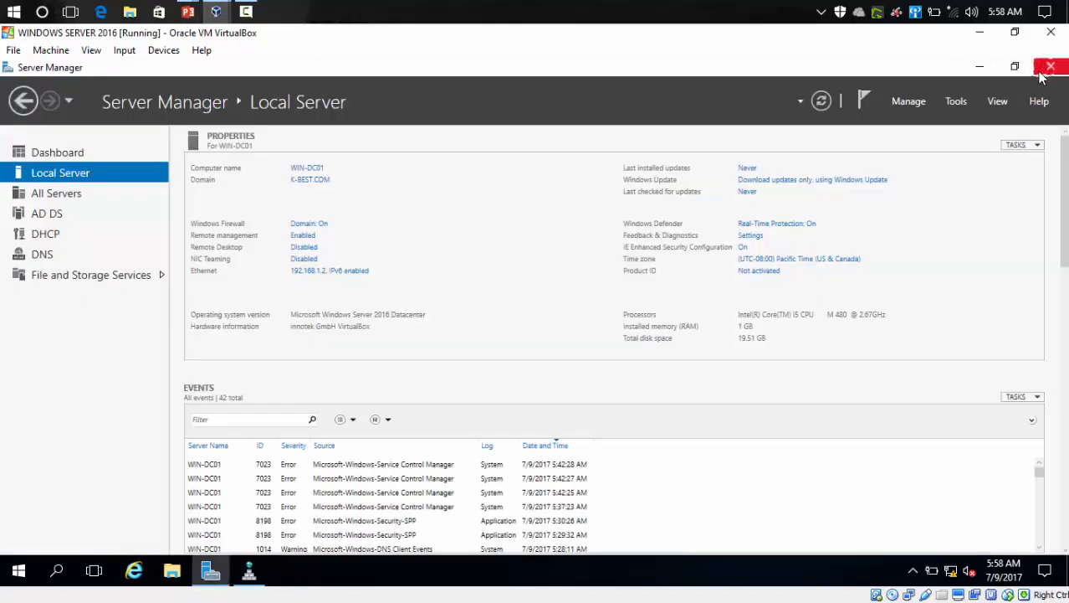
{"action": "left_click", "coordinate": [218, 10]}
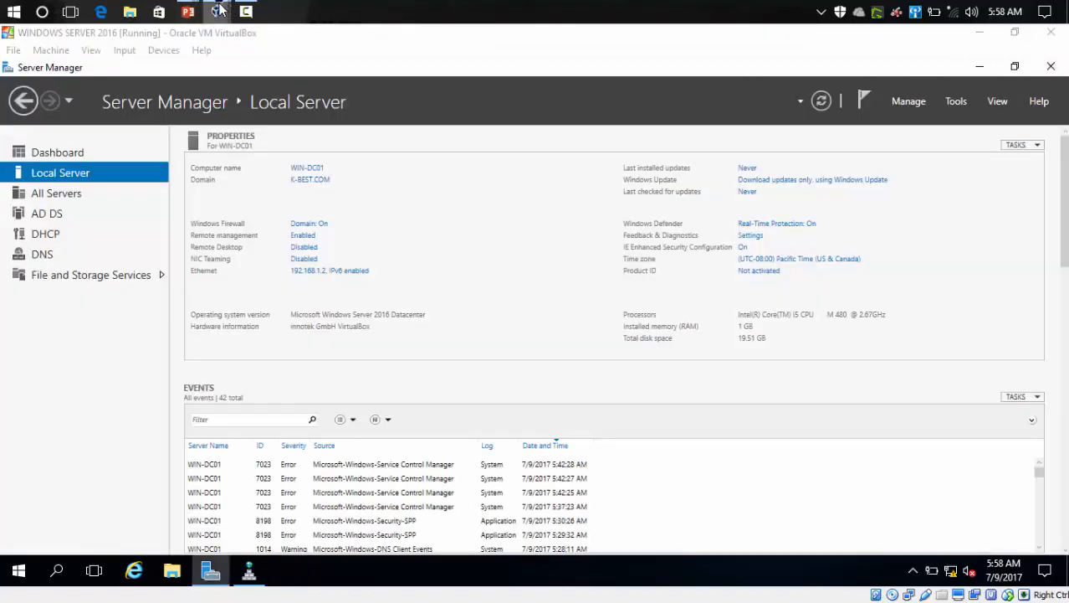
{"action": "left_click", "coordinate": [422, 84]}
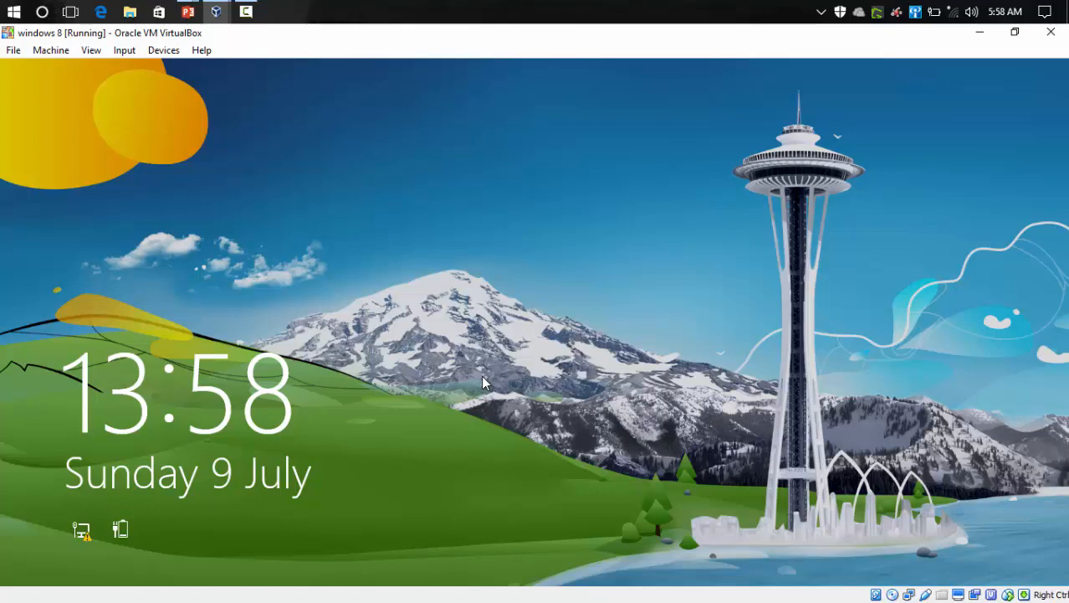
Step: Dismiss the lock screen, go back from the local account and choose to sign in as another user
{"action": "left_click", "coordinate": [350, 484]}
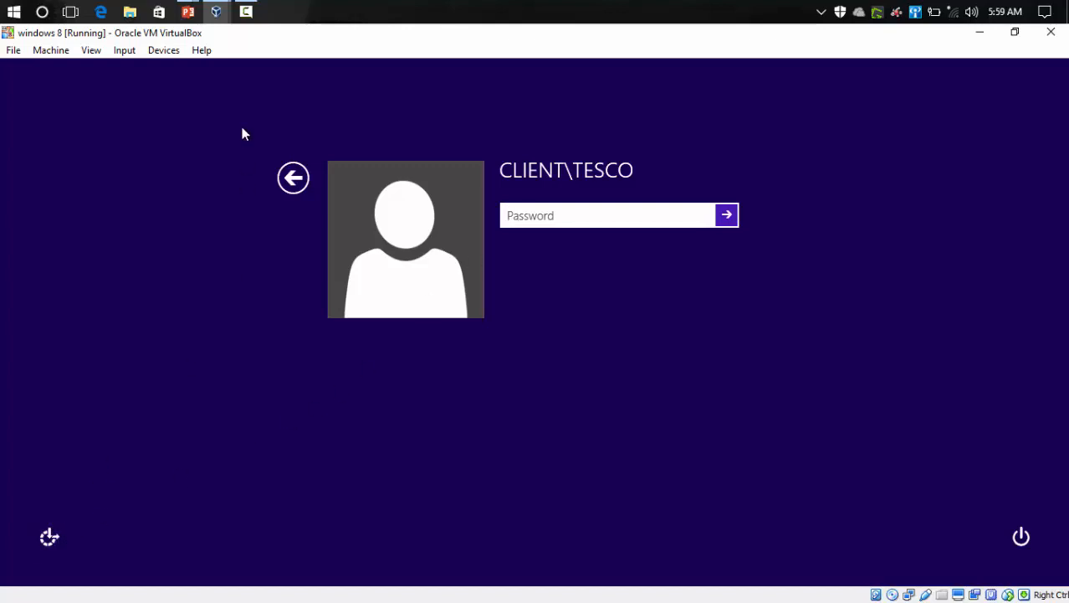
{"action": "left_click", "coordinate": [204, 152]}
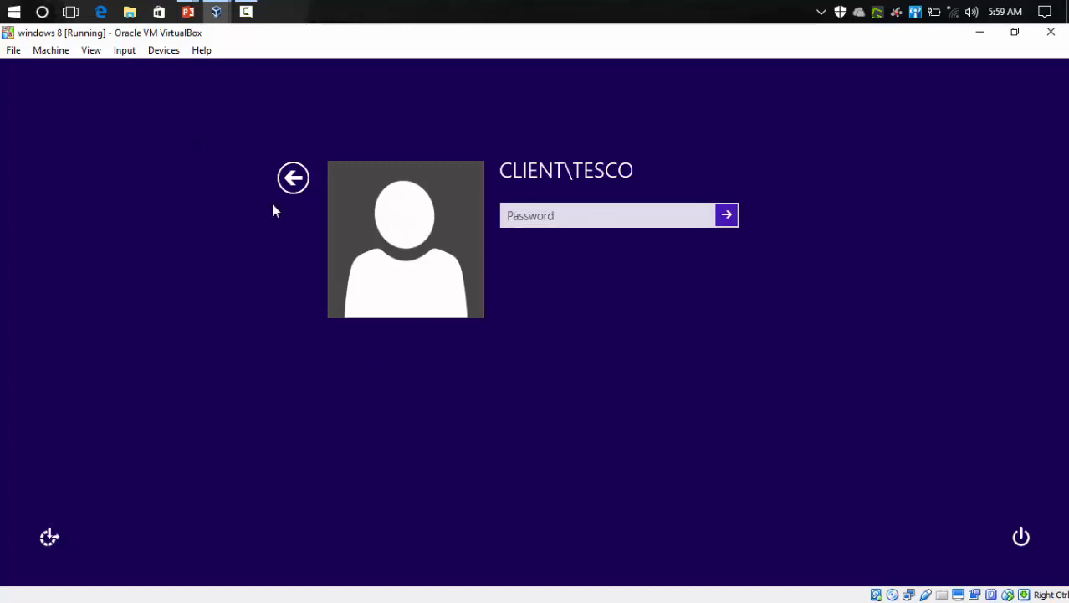
{"action": "left_click", "coordinate": [285, 182]}
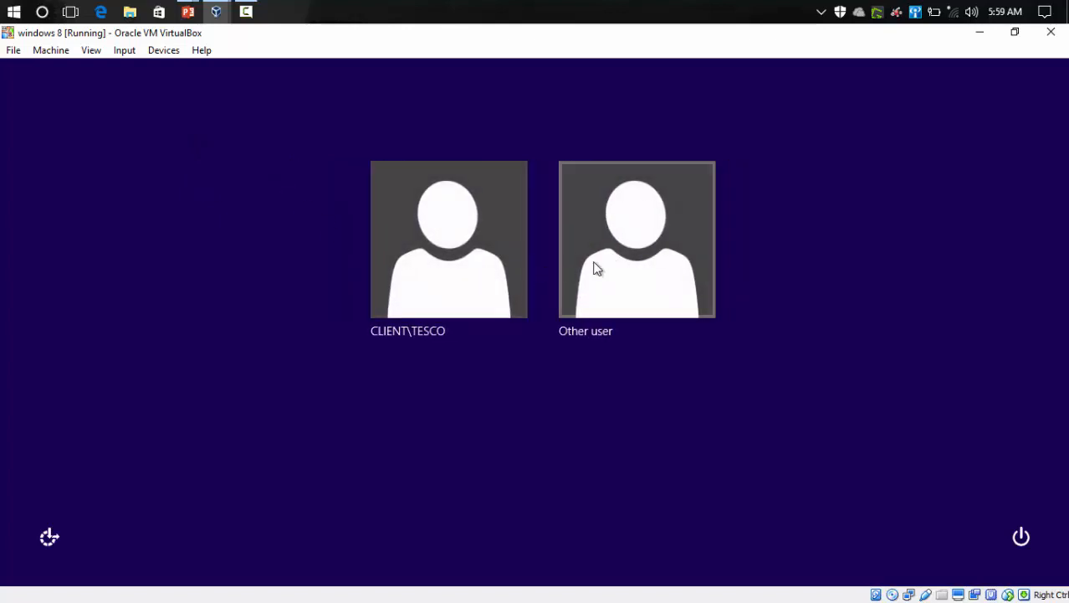
{"action": "left_click", "coordinate": [623, 260]}
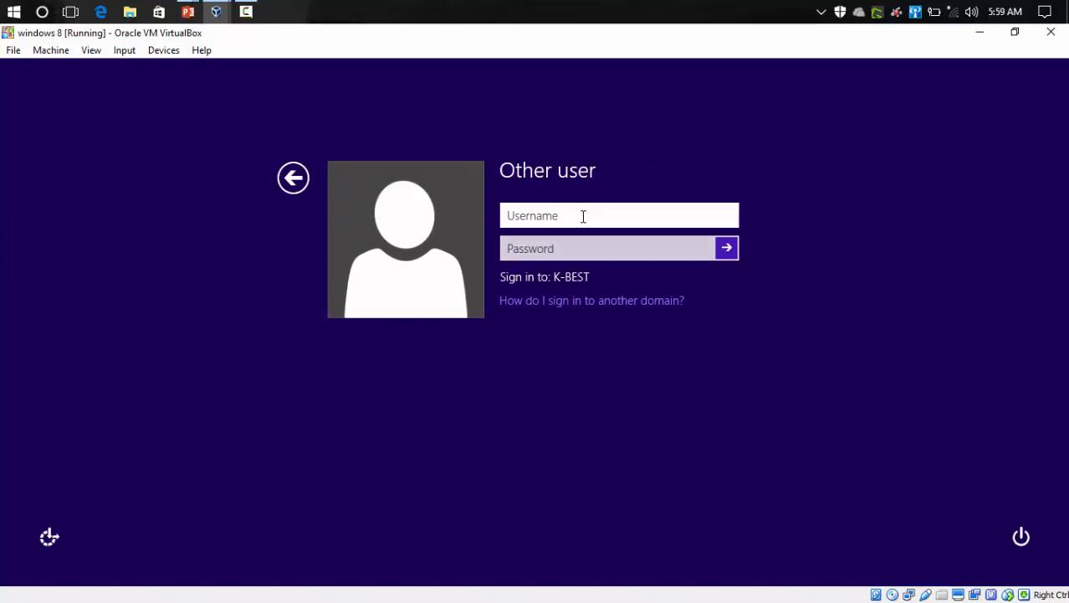
Step: Enter the domain user's logon name with the @K-BEST.COM suffix as the username on the Other user sign-in screen
{"action": "type", "text": "p"}
{"action": "key", "text": "BackSpace"}
{"action": "key", "text": "Caps_Lock"}
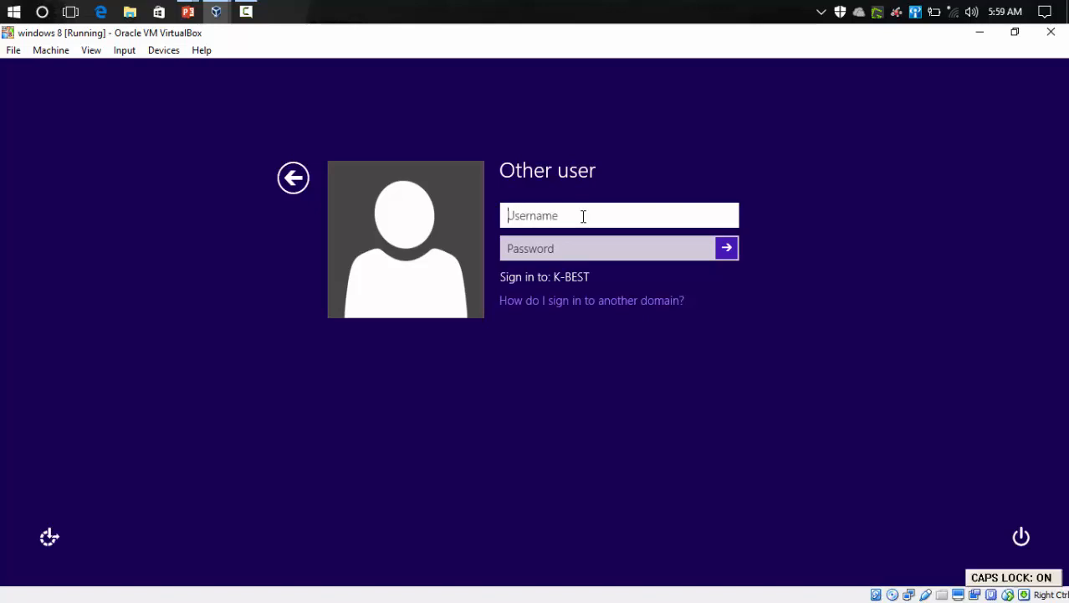
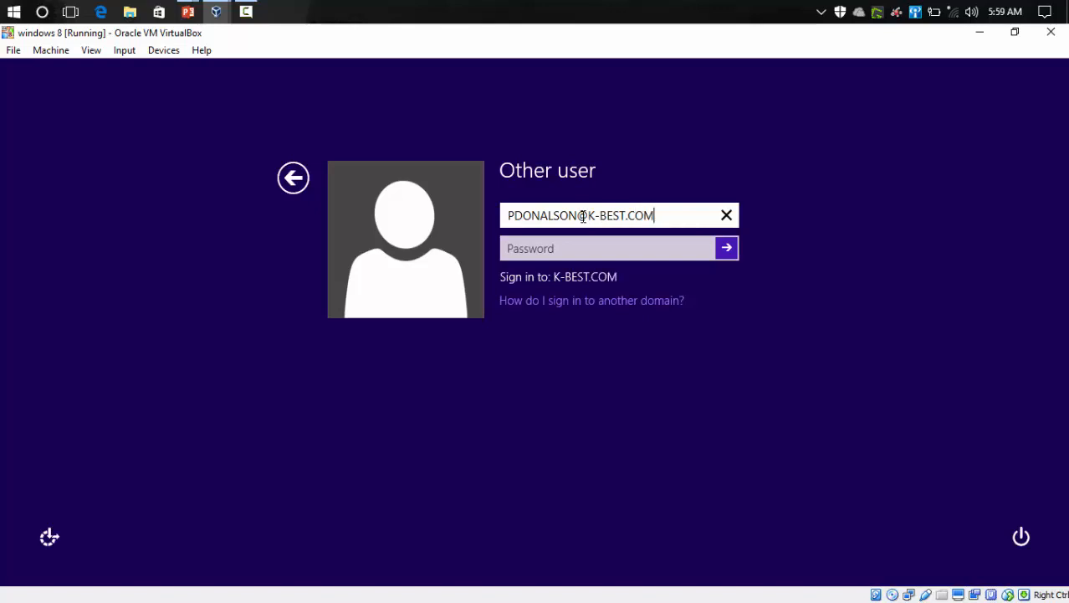
Step: Enter the account password, submit the sign-in and accept the required password change prompt
{"action": "left_click", "coordinate": [536, 252]}
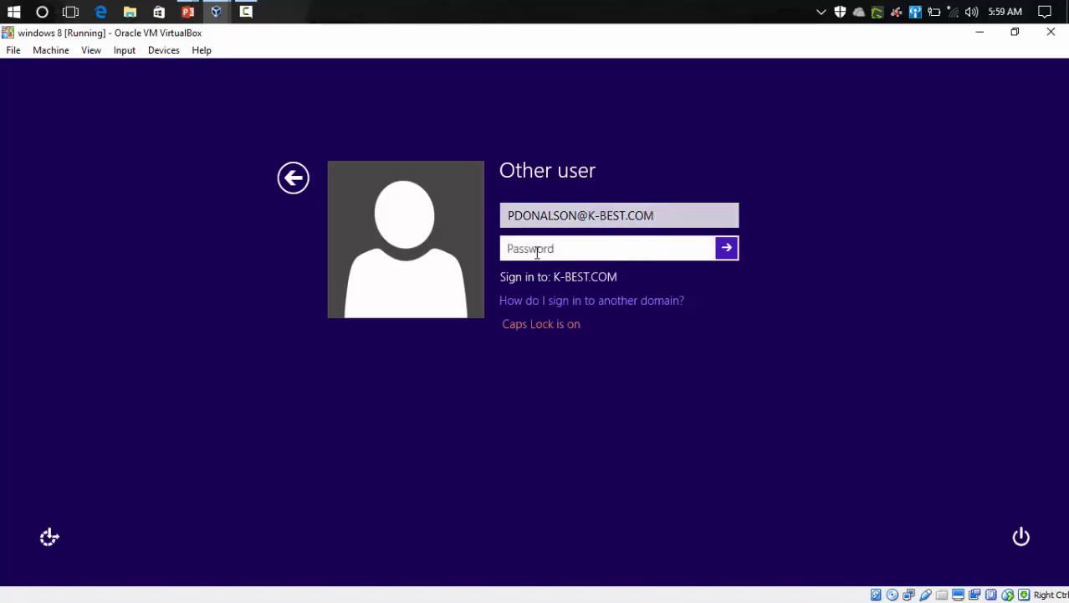
{"action": "key", "text": "Caps_Lock"}
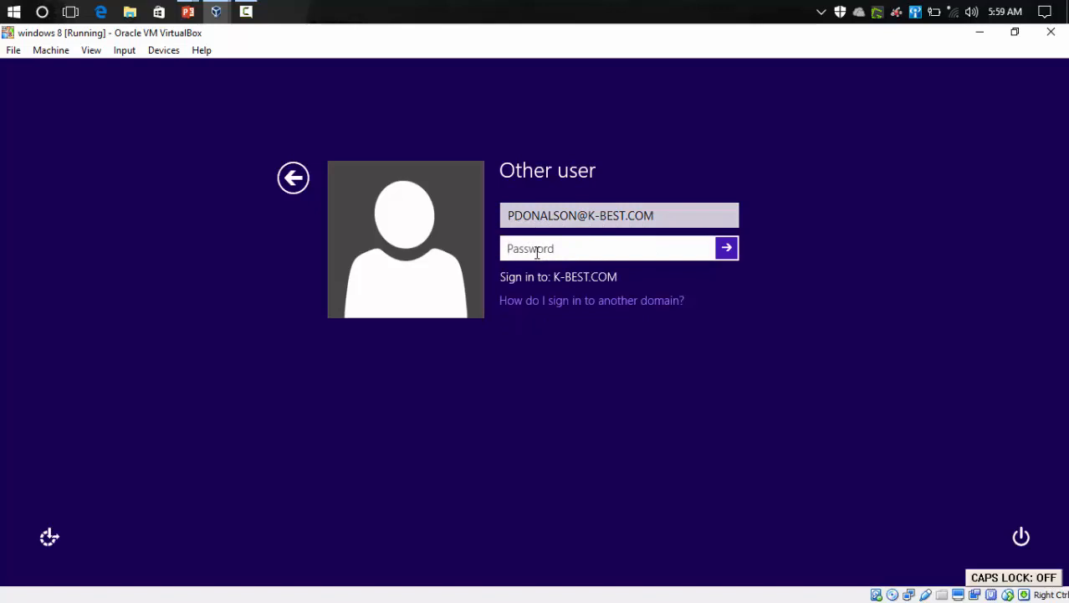
{"action": "type", "text": "*********"}
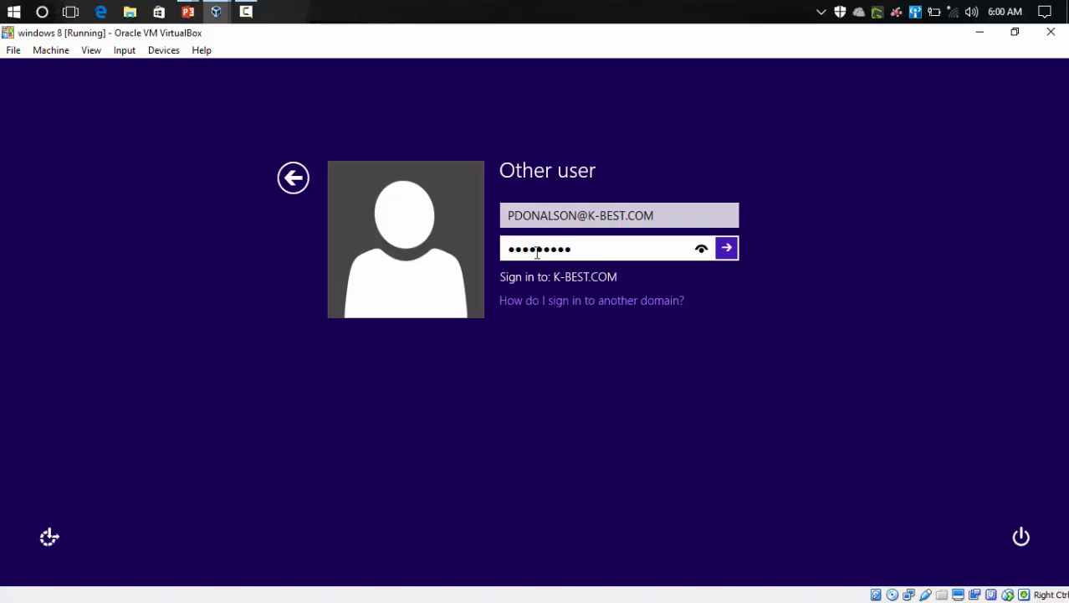
{"action": "key", "text": "Return"}
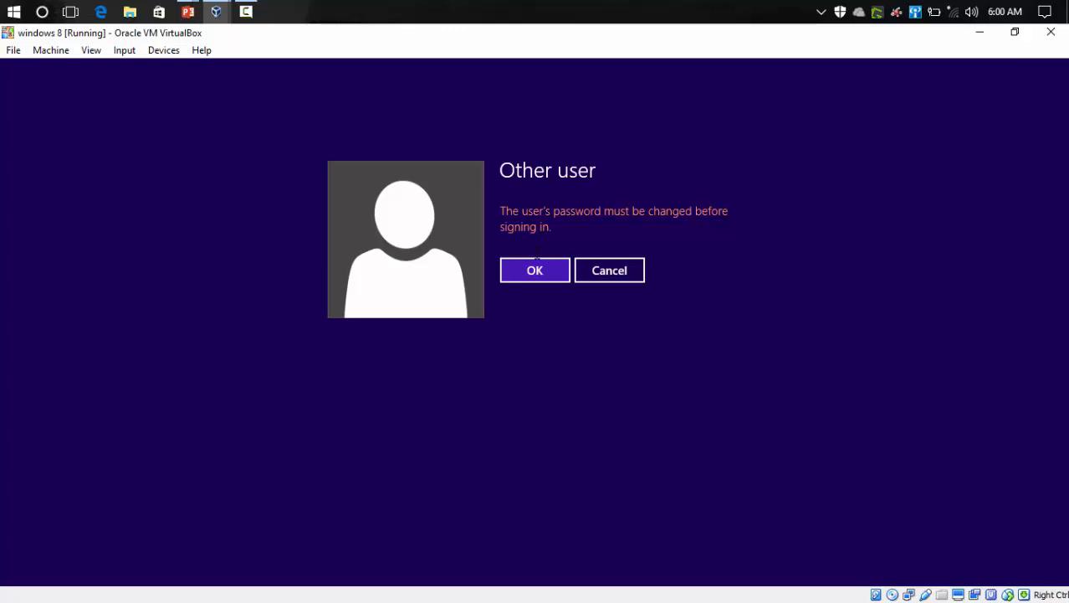
{"action": "left_click", "coordinate": [549, 272]}
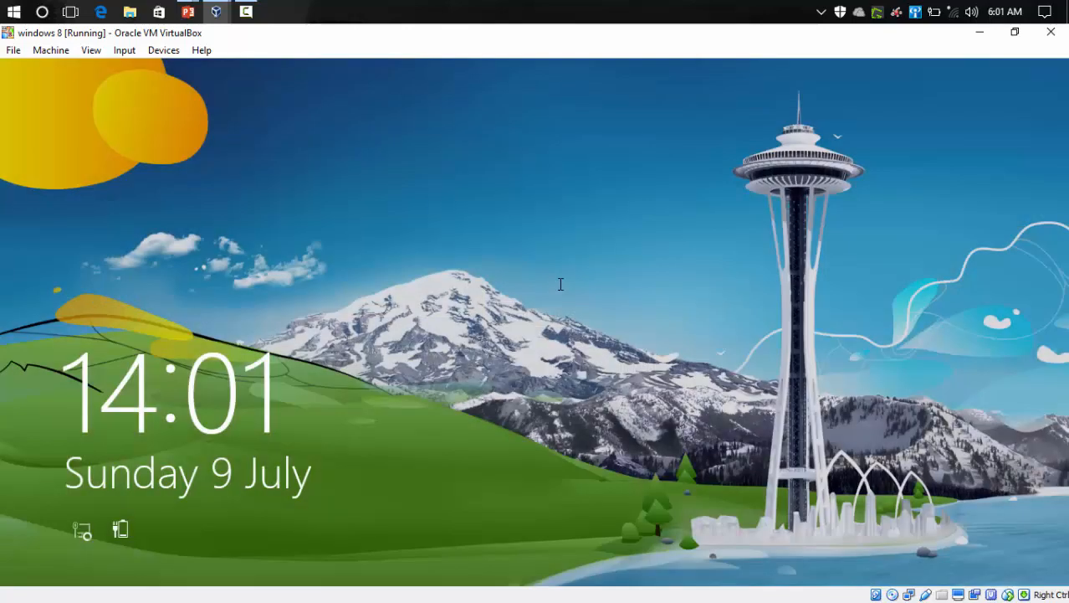
Step: Dismiss the lock screen and try to set a new password for the domain account, entering and confirming it
{"action": "left_click", "coordinate": [378, 360]}
{"action": "left_click", "coordinate": [613, 335]}
{"action": "left_click", "coordinate": [577, 285]}
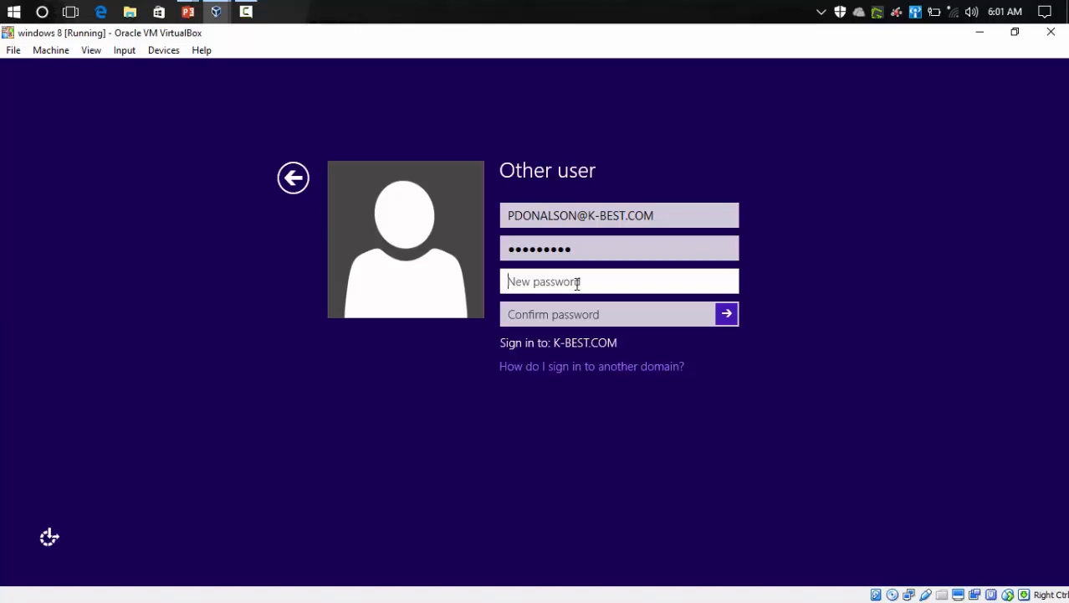
{"action": "type", "text": "**********"}
{"action": "key", "text": "Tab"}
{"action": "type", "text": "******"}
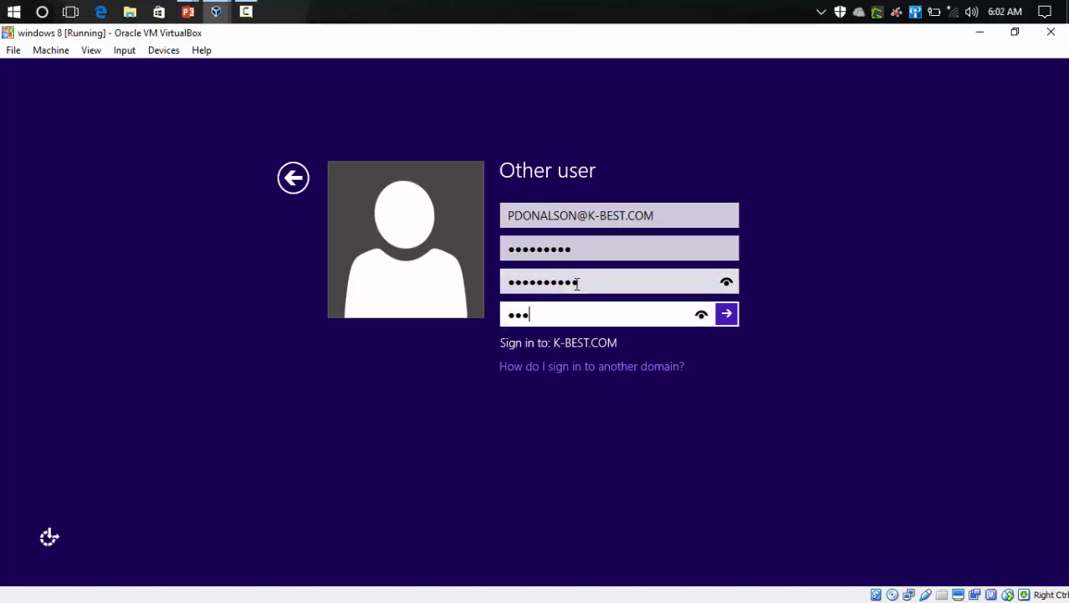
{"action": "type", "text": "****"}
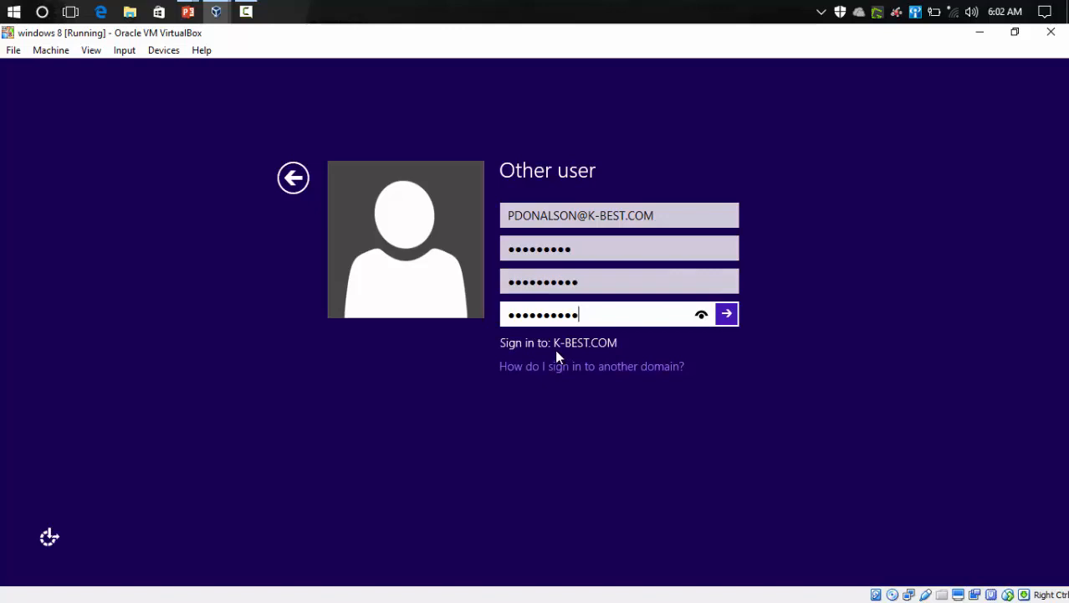
{"action": "key", "text": "Return"}
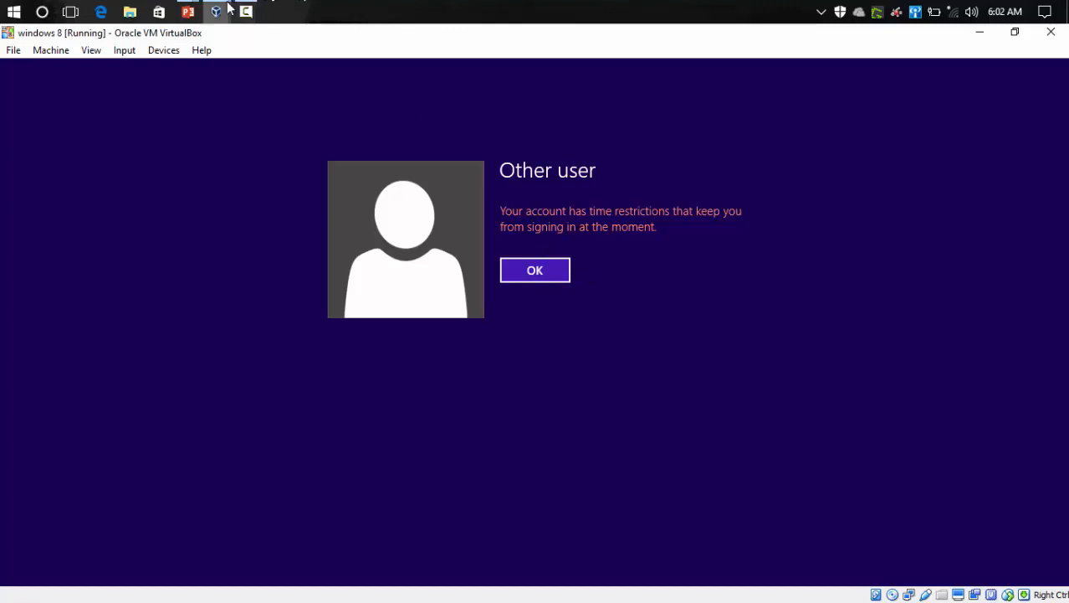
Step: Switch to the Windows Server VM, open Active Directory Users and Computers and open the IT DEPARTMENT user's properties
{"action": "mouse_move", "coordinate": [216, 8]}
{"action": "left_click", "coordinate": [240, 89]}
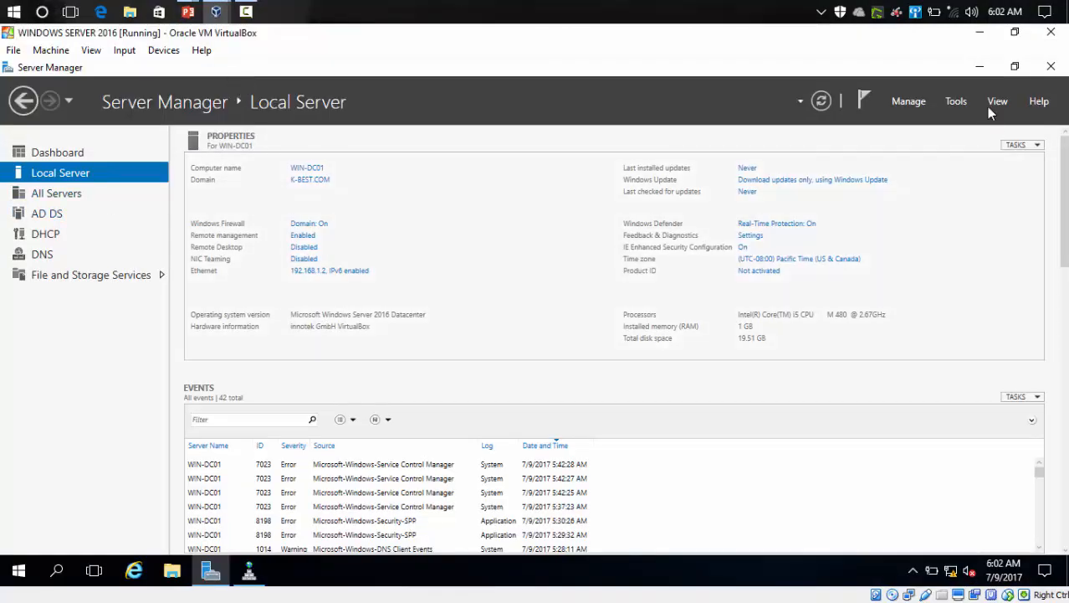
{"action": "left_click", "coordinate": [955, 102]}
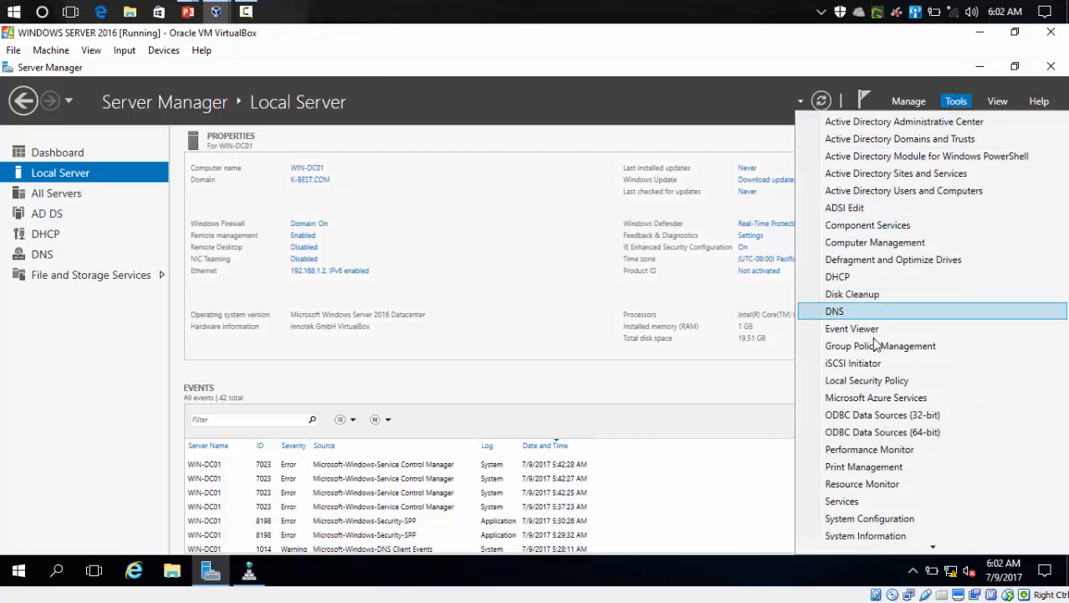
{"action": "left_click", "coordinate": [925, 191]}
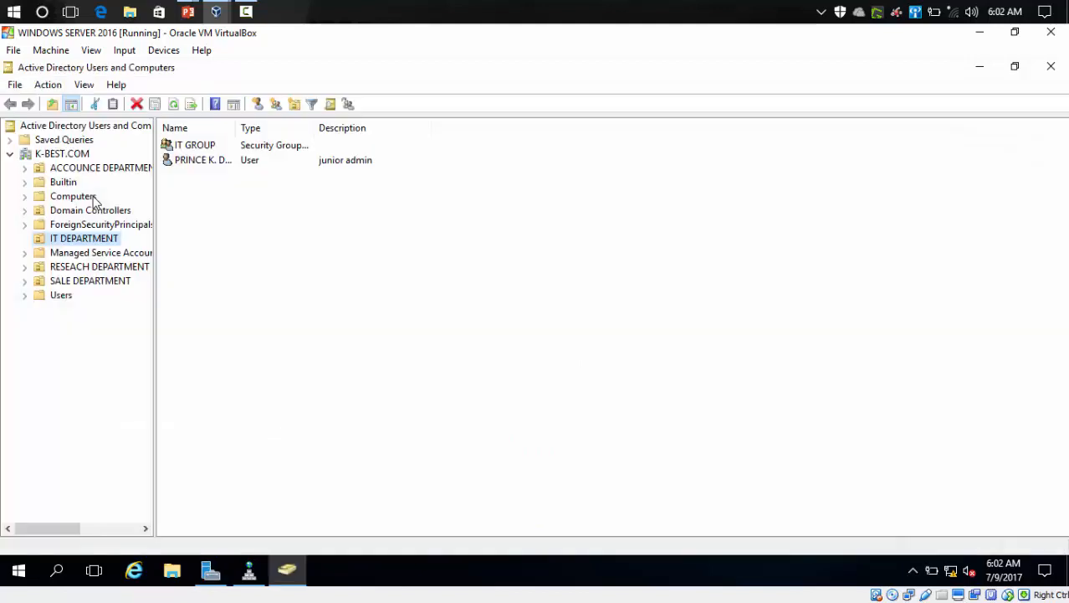
{"action": "left_click", "coordinate": [200, 164]}
{"action": "double_click", "coordinate": [201, 164]}
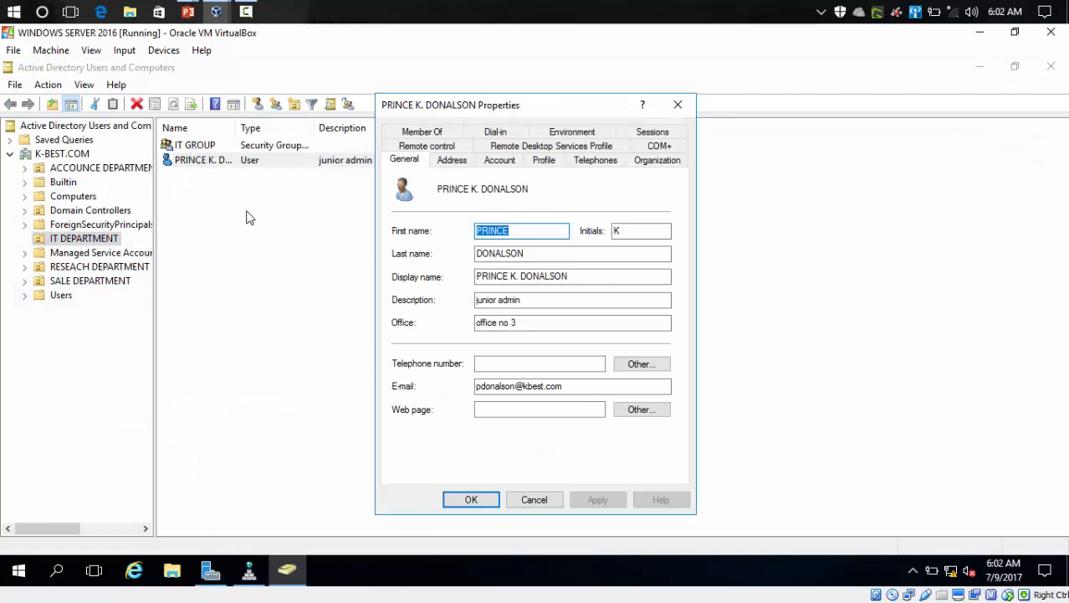
Step: Permit the user's logon hours for Sunday and Monday from 6:00 AM to 6:00 PM and apply the account change
{"action": "left_click", "coordinate": [487, 163]}
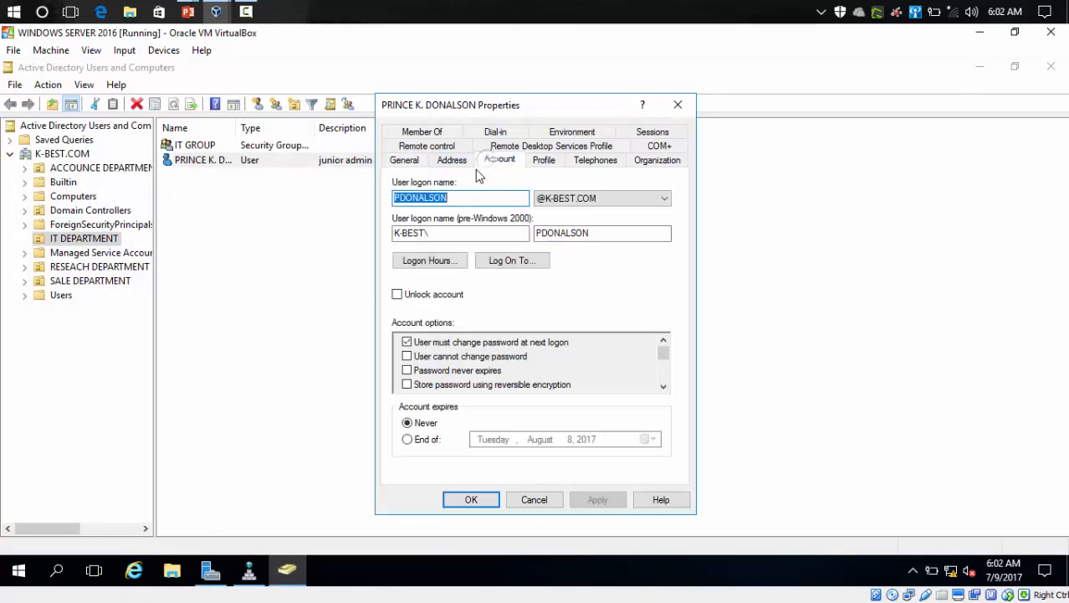
{"action": "left_click", "coordinate": [434, 266]}
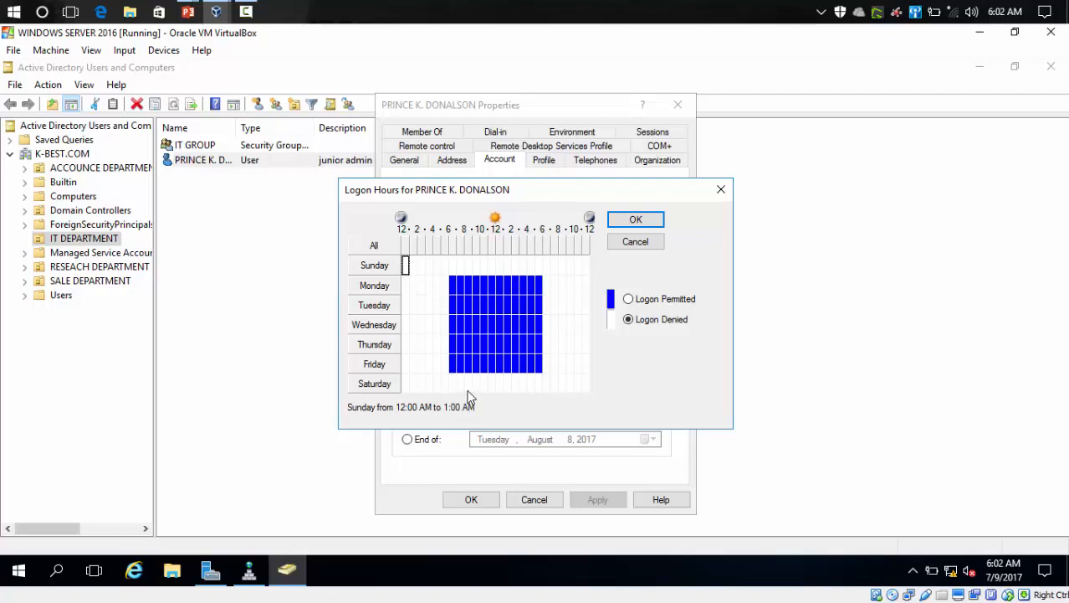
{"action": "left_click", "coordinate": [451, 265]}
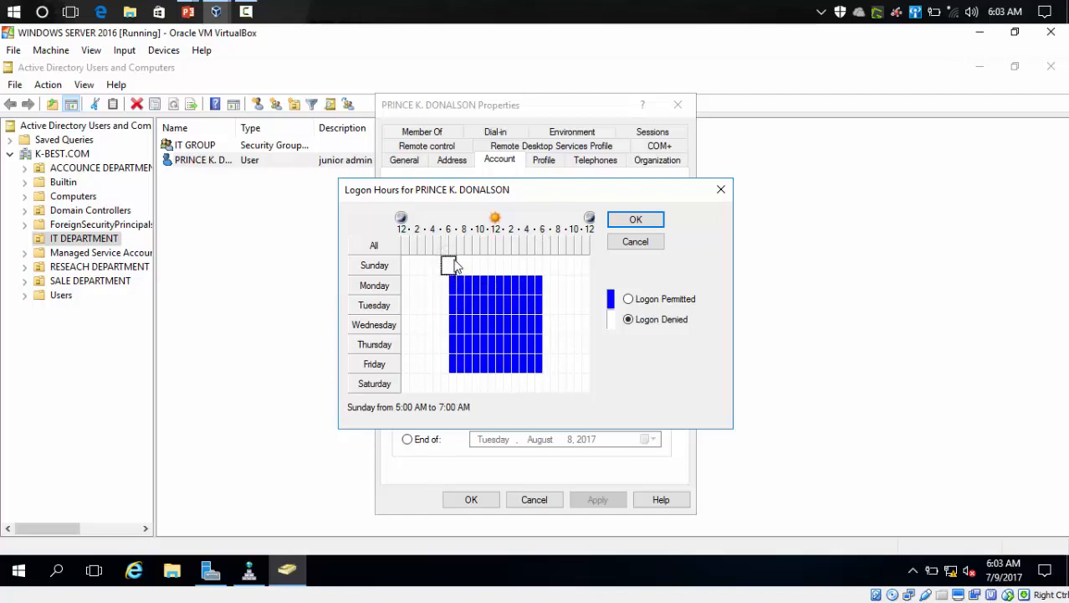
{"action": "left_click_drag", "start_coordinate": [446, 262], "coordinate": [542, 284]}
{"action": "left_click", "coordinate": [629, 301]}
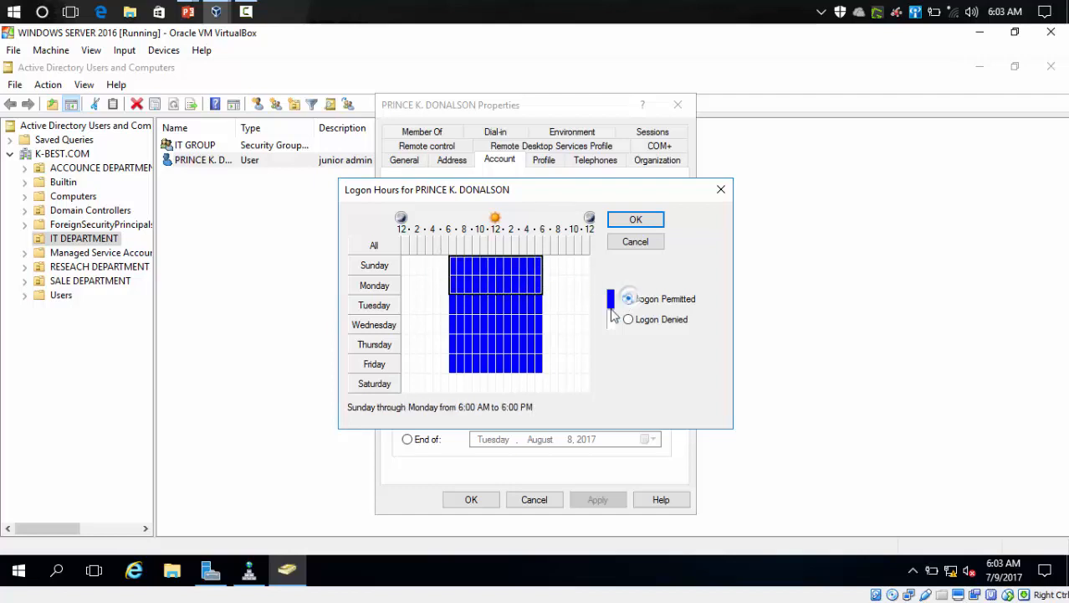
{"action": "left_click", "coordinate": [636, 220]}
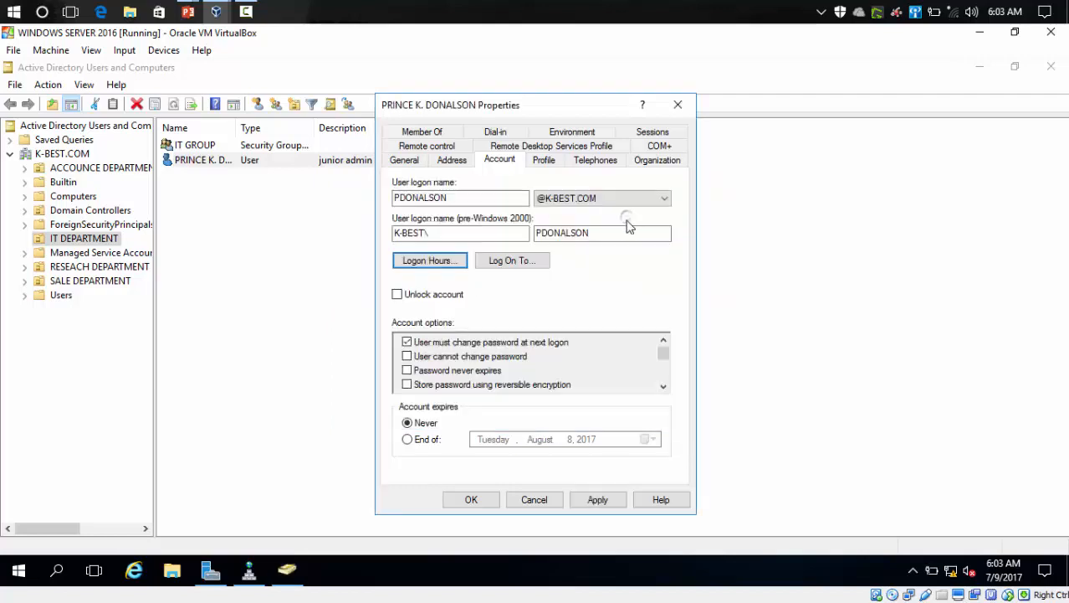
{"action": "left_click", "coordinate": [601, 499]}
{"action": "left_click", "coordinate": [471, 500]}
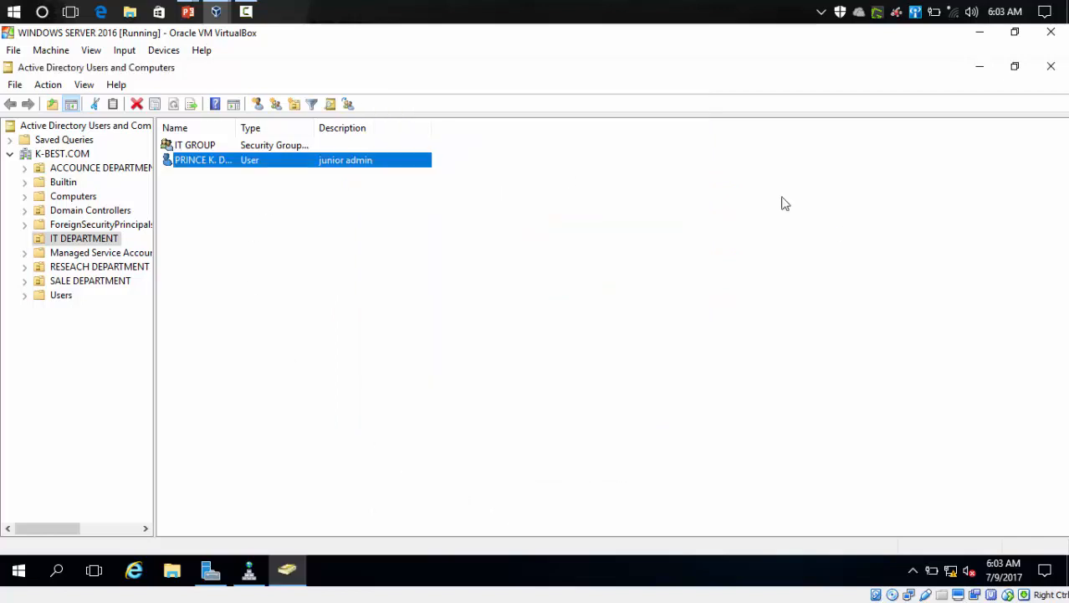
Step: Close Active Directory Users and Computers, return to the Windows 8 VM, dismiss the message and choose Other user
{"action": "left_click", "coordinate": [1053, 68]}
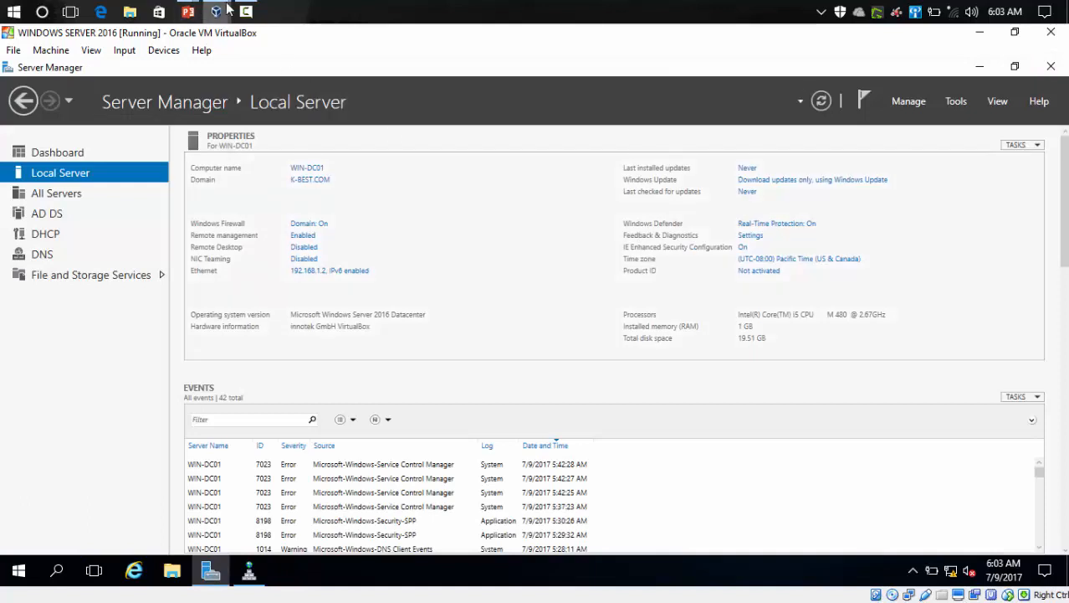
{"action": "mouse_move", "coordinate": [219, 13]}
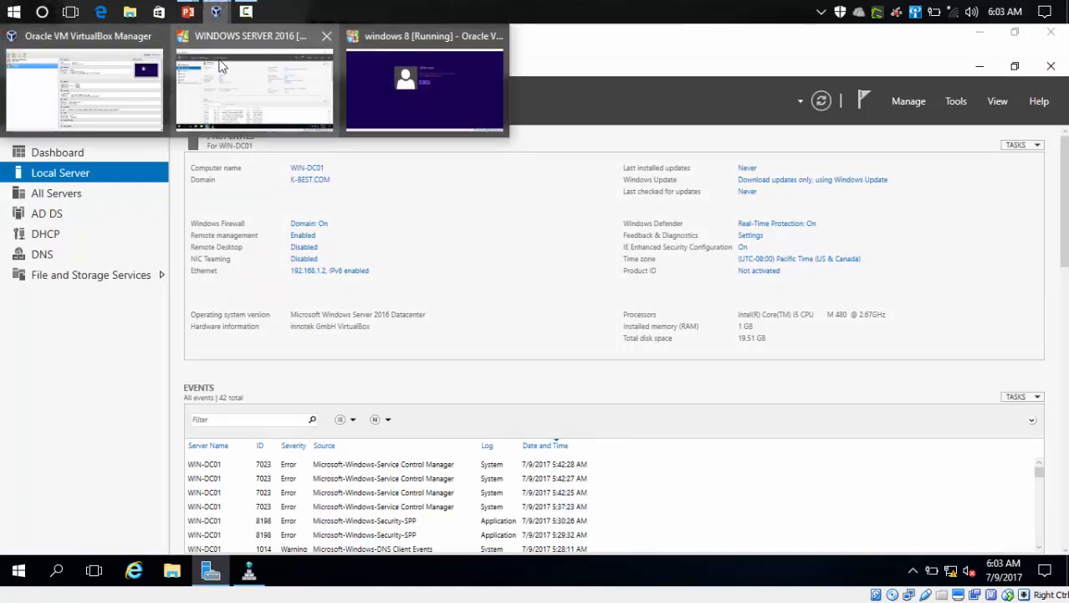
{"action": "left_click", "coordinate": [397, 97]}
{"action": "left_click", "coordinate": [521, 272]}
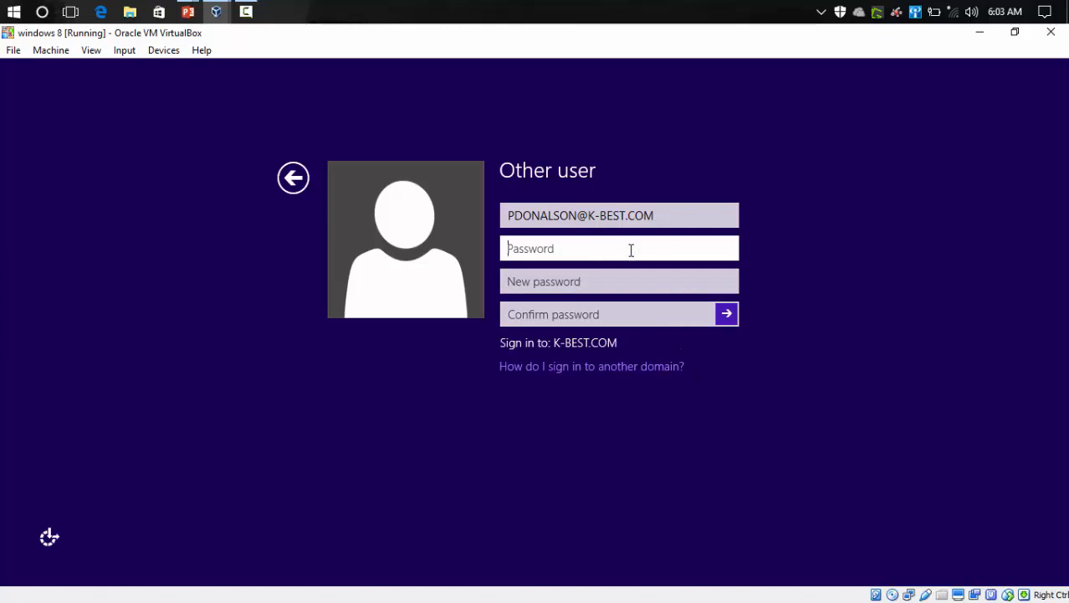
{"action": "left_click", "coordinate": [305, 181]}
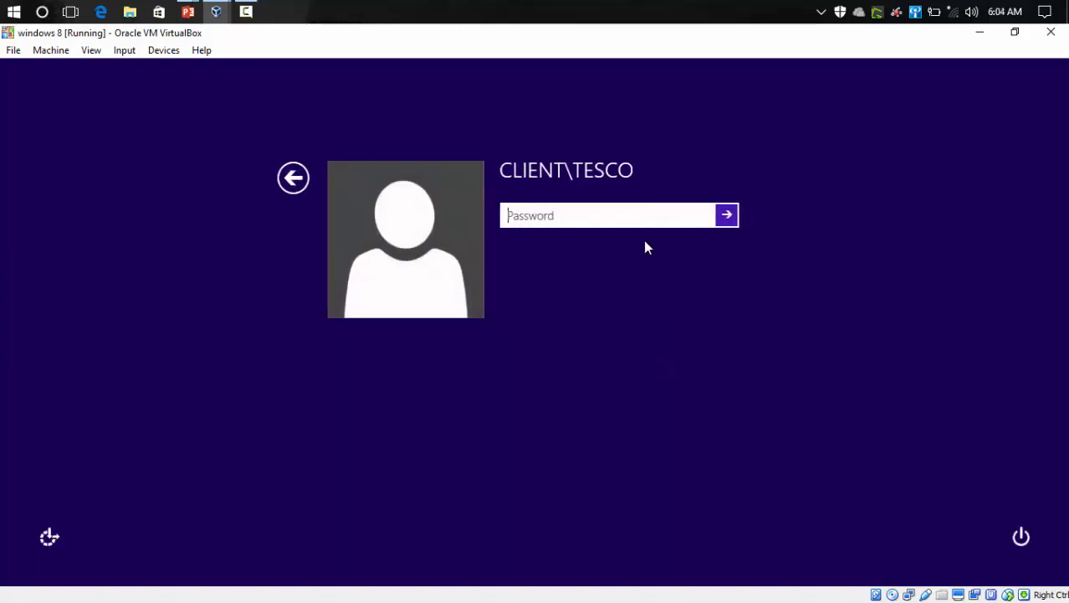
{"action": "left_click", "coordinate": [287, 178]}
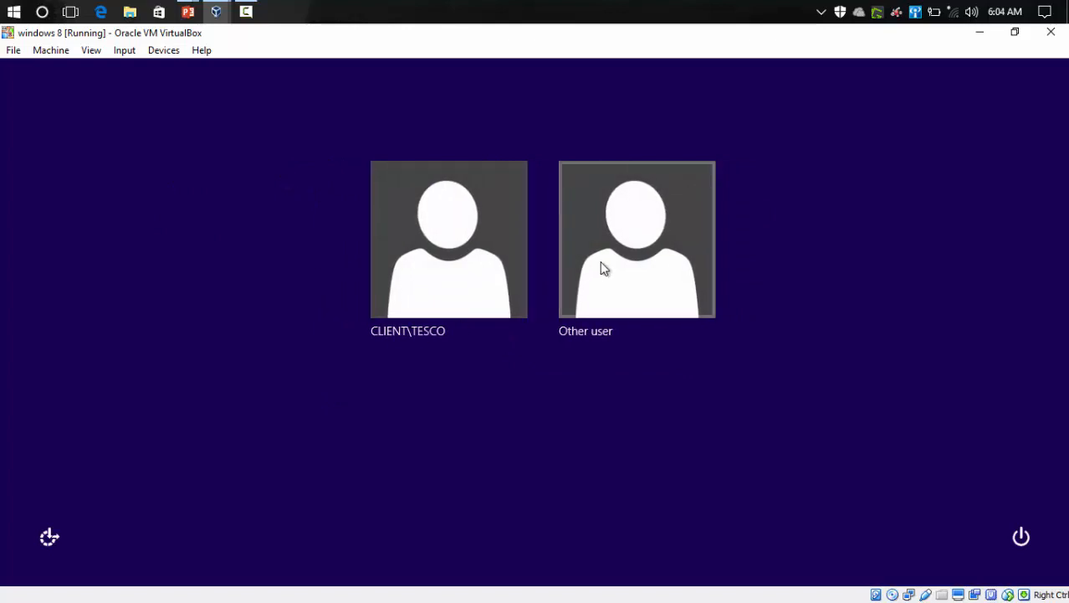
{"action": "left_click", "coordinate": [604, 268]}
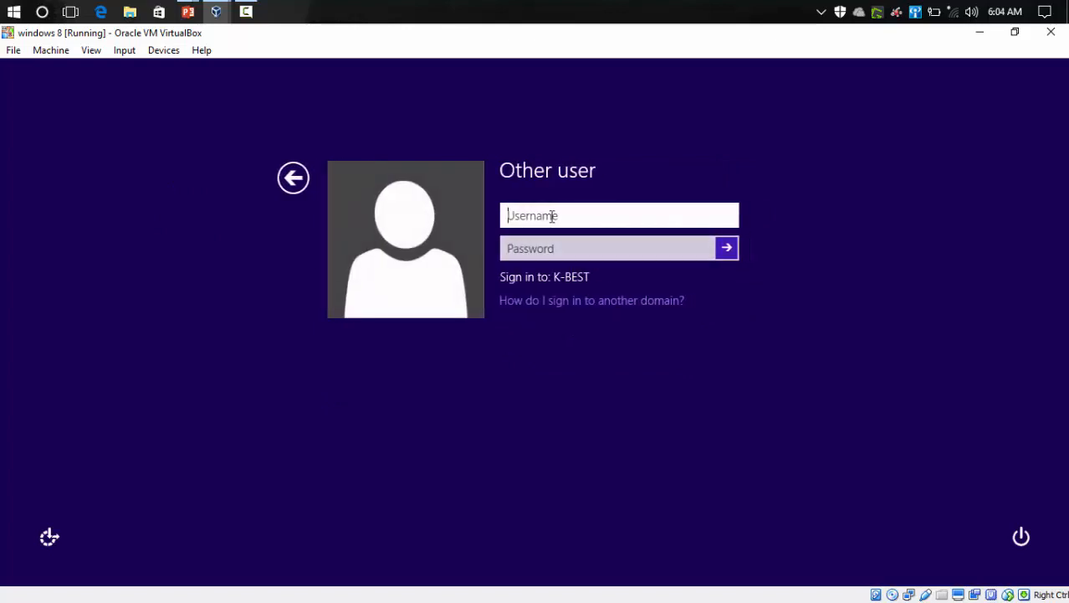
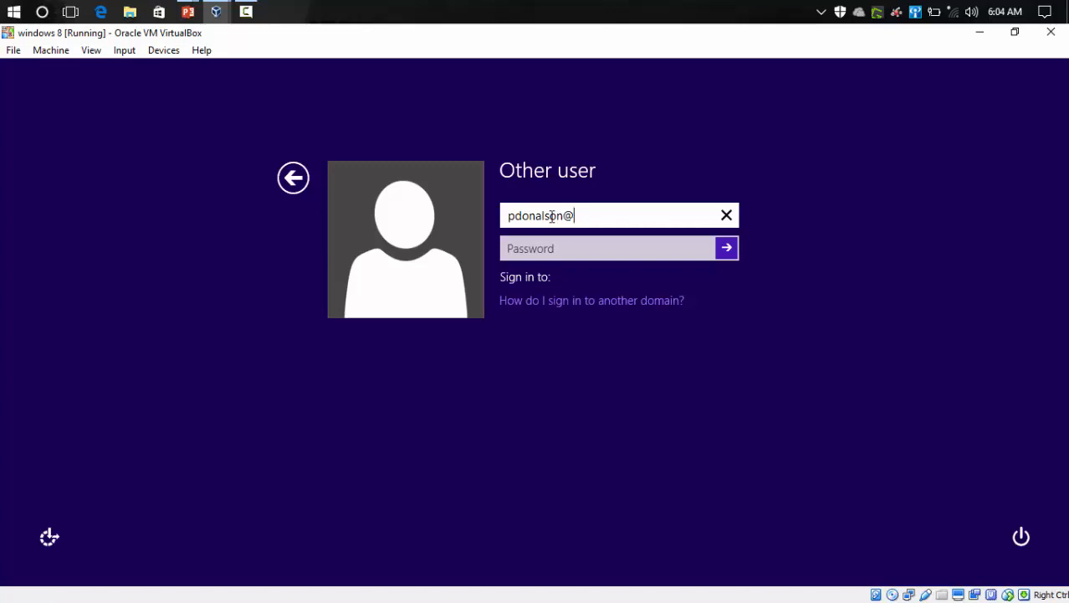
Step: Enter the domain user's logon name with the @K-BEST.COM suffix as the username
{"action": "key", "text": "Caps_Lock"}
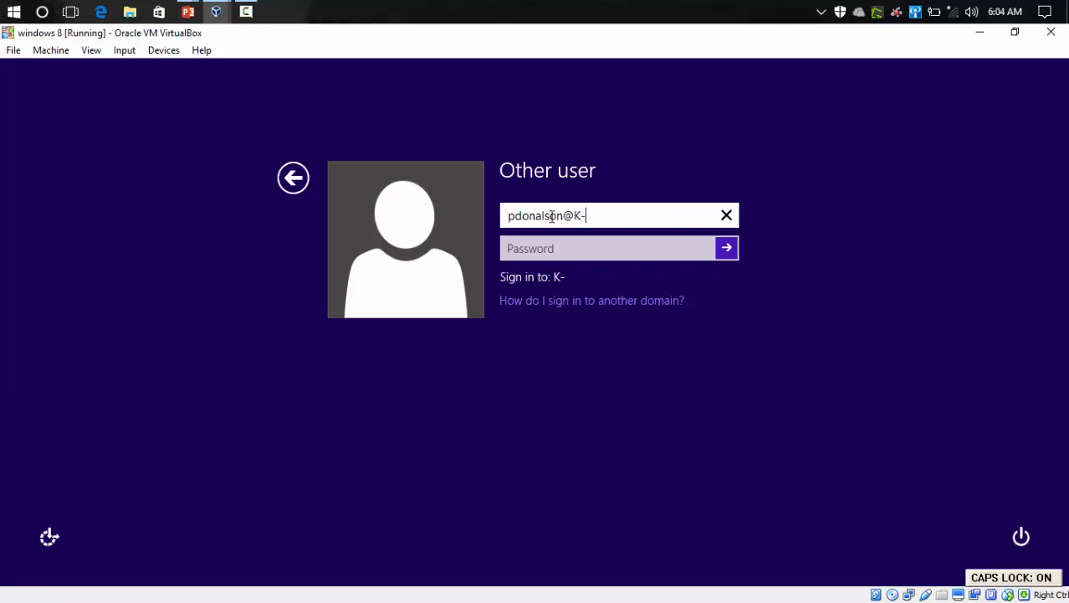
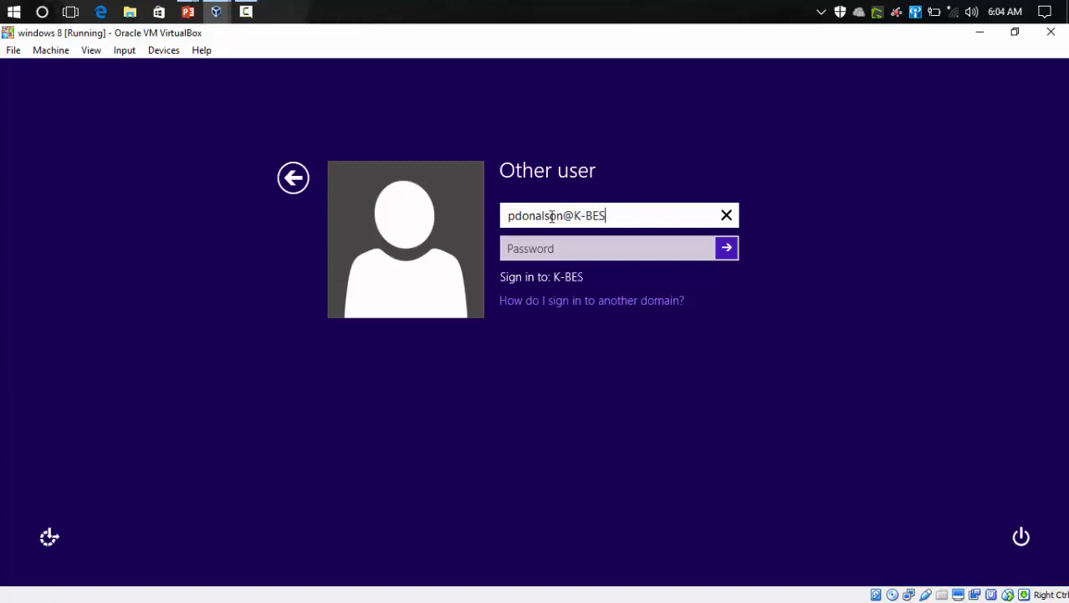
Step: Enter the account password, submit the sign-in and accept the required password change prompt
{"action": "left_click", "coordinate": [562, 253]}
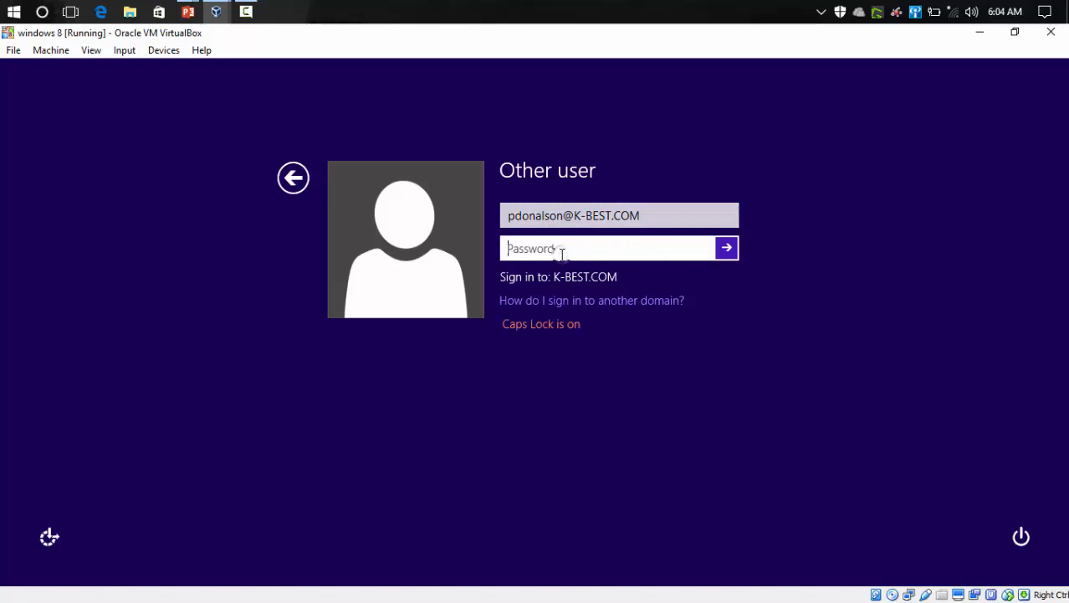
{"action": "key", "text": "Caps_Lock"}
{"action": "type", "text": "*****"}
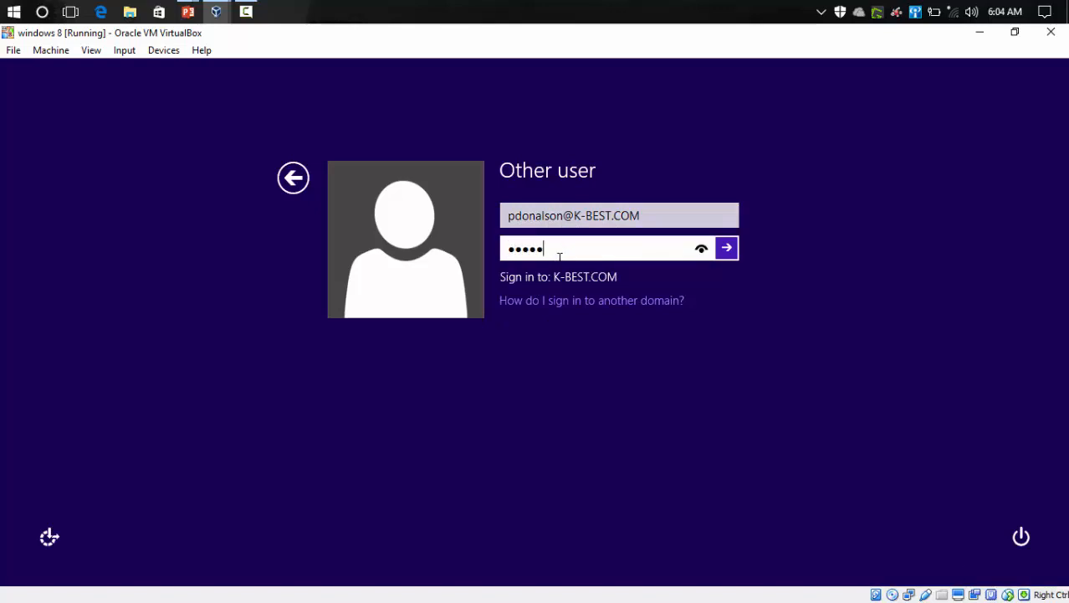
{"action": "type", "text": "****"}
{"action": "key", "text": "Return"}
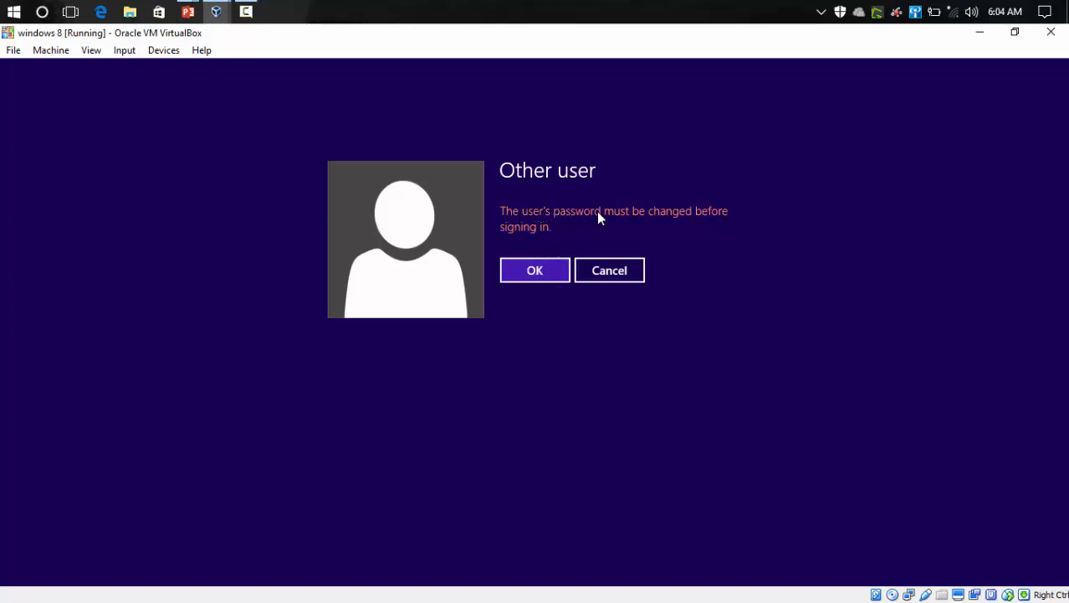
{"action": "left_click", "coordinate": [545, 279]}
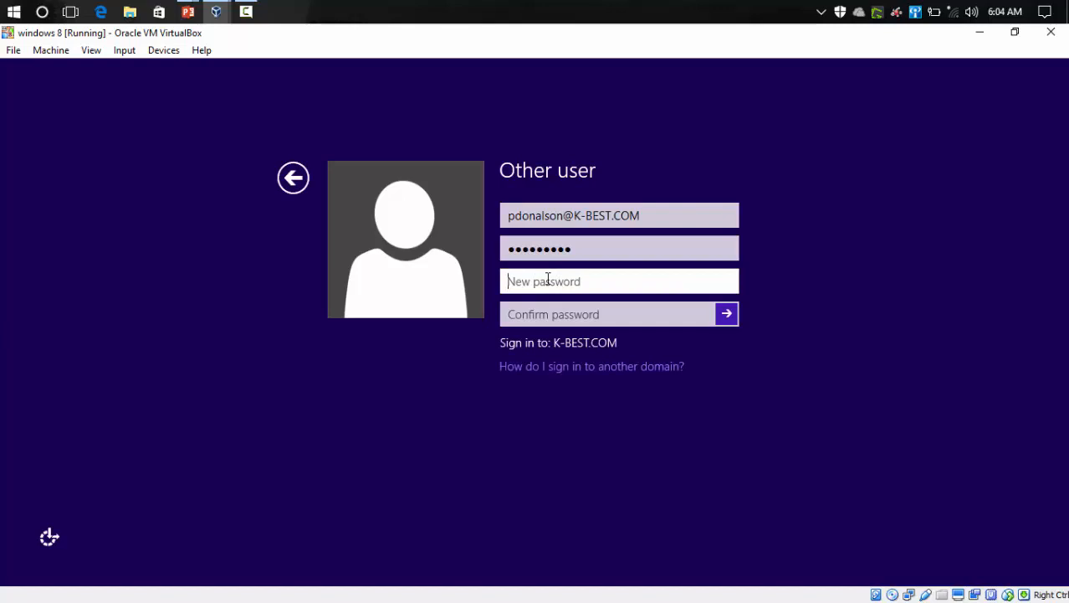
Step: Enter a new password for the domain account, confirm it, and submit the password change
{"action": "type", "text": "*****"}
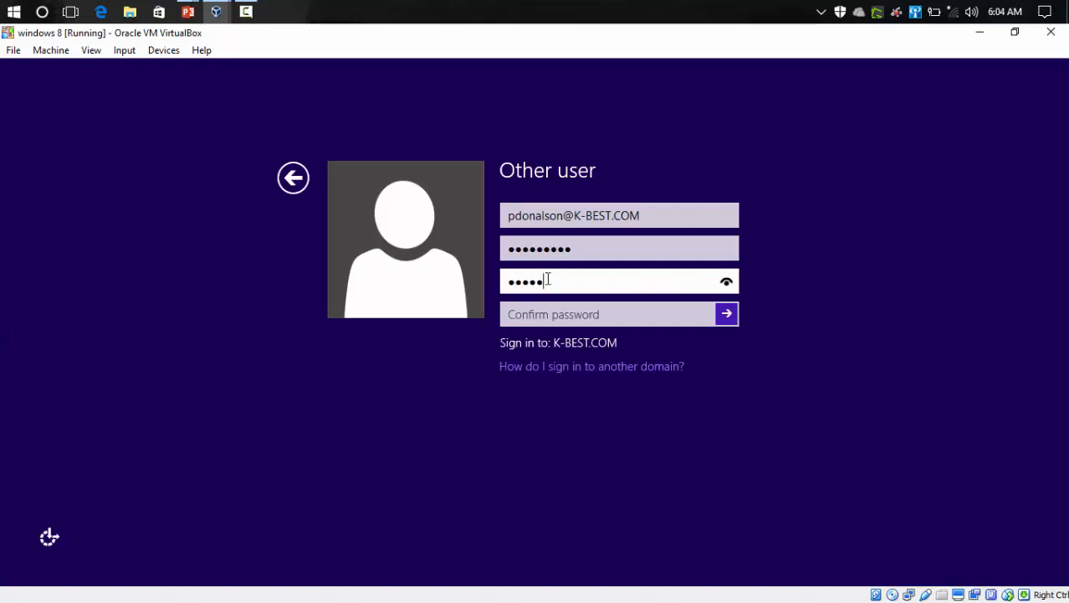
{"action": "type", "text": "*****"}
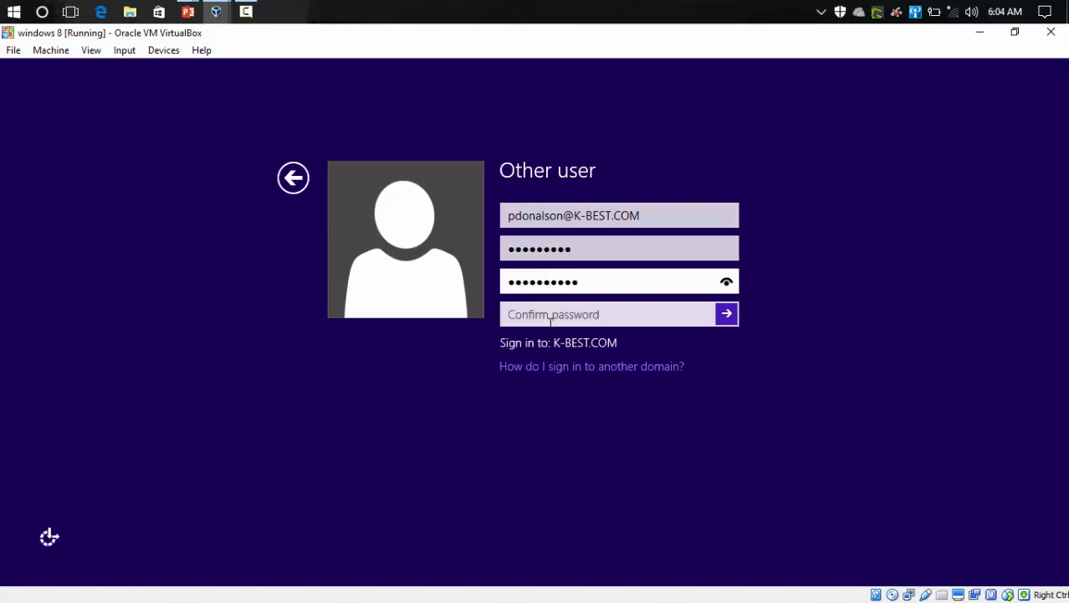
{"action": "left_click", "coordinate": [545, 314]}
{"action": "type", "text": "*******"}
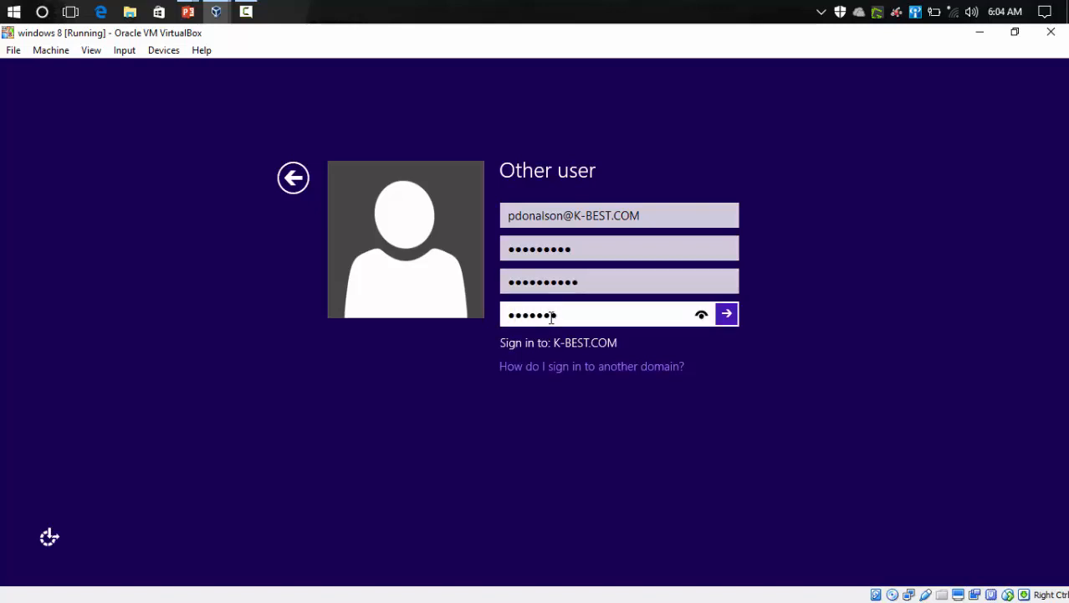
{"action": "type", "text": "***"}
{"action": "key", "text": "Return"}
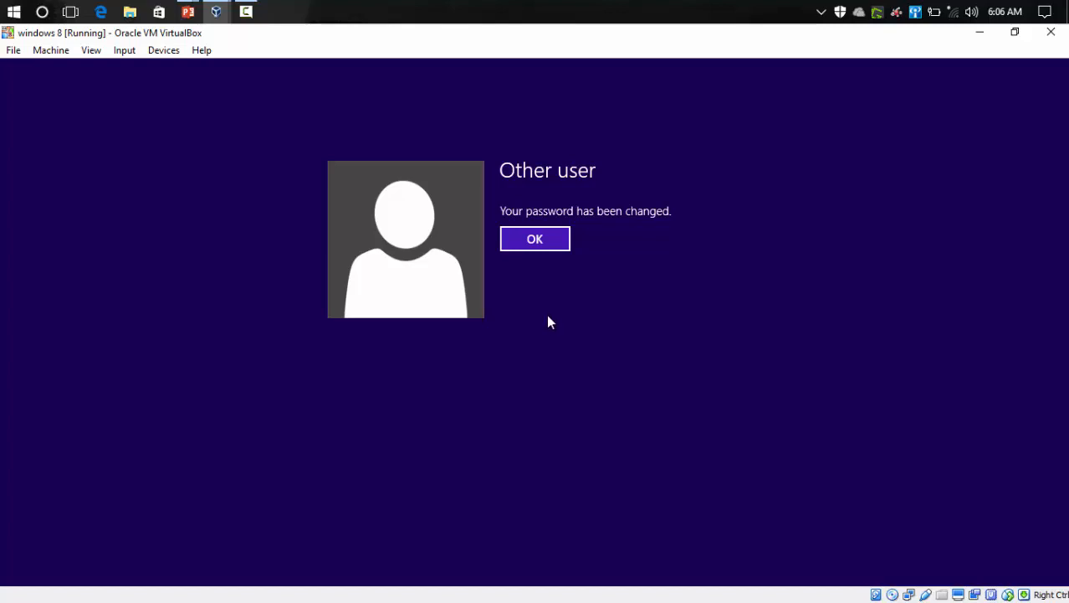
Step: Acknowledge the password change and open the Desktop from the Start screen
{"action": "left_click", "coordinate": [560, 241]}
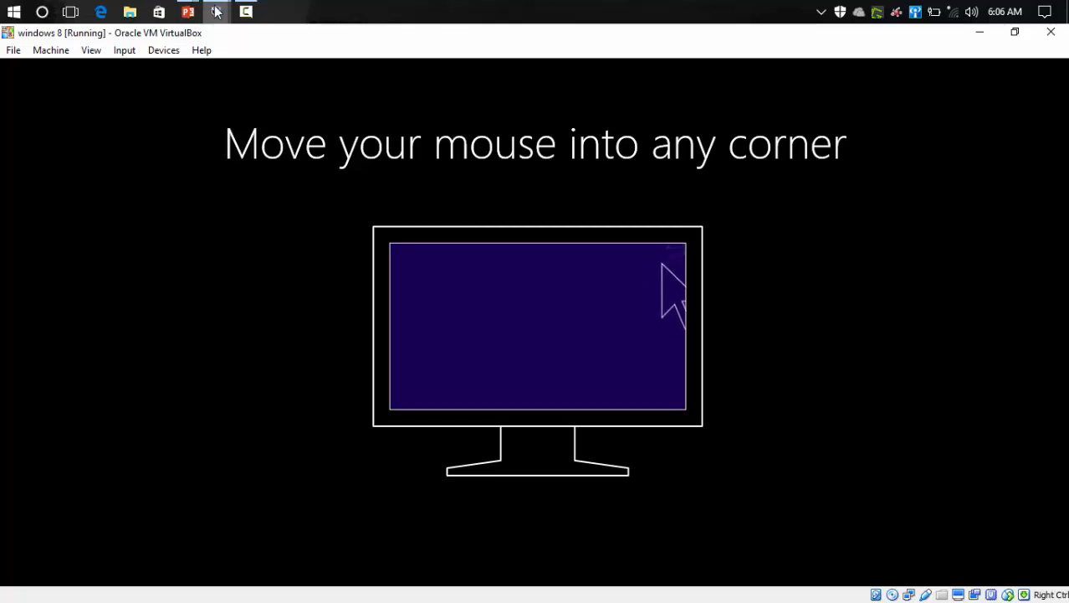
{"action": "mouse_move", "coordinate": [255, 5]}
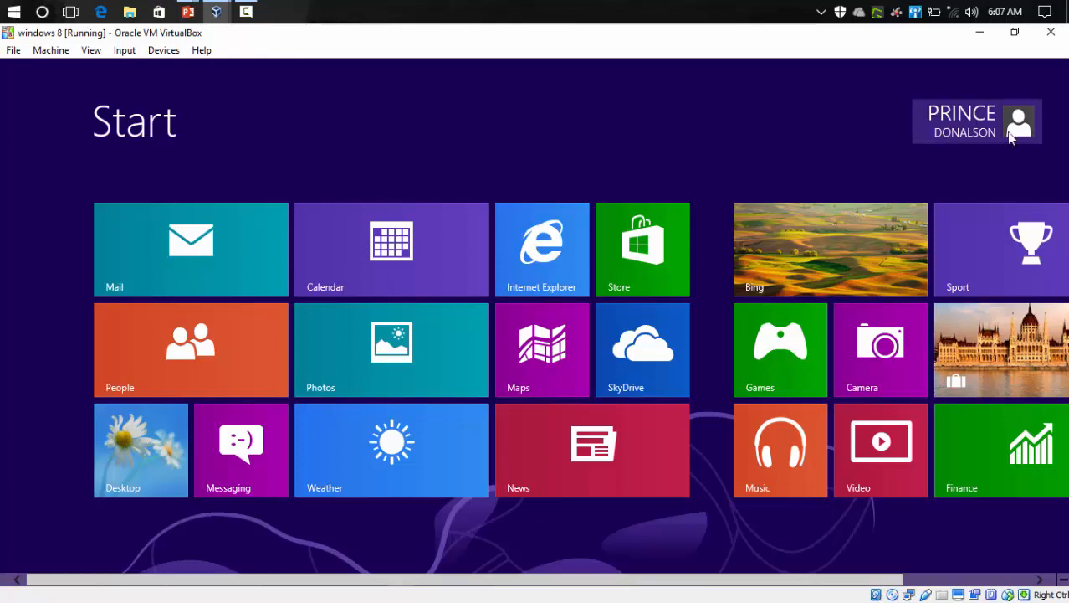
{"action": "left_click", "coordinate": [112, 464]}
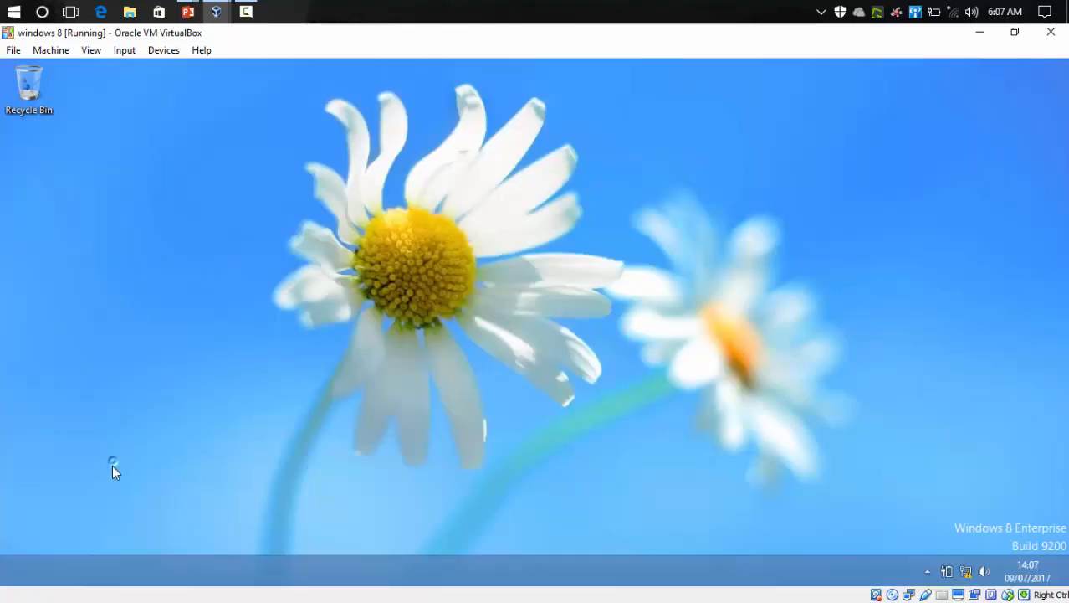
{"action": "right_click", "coordinate": [334, 252]}
{"action": "left_click", "coordinate": [377, 298]}
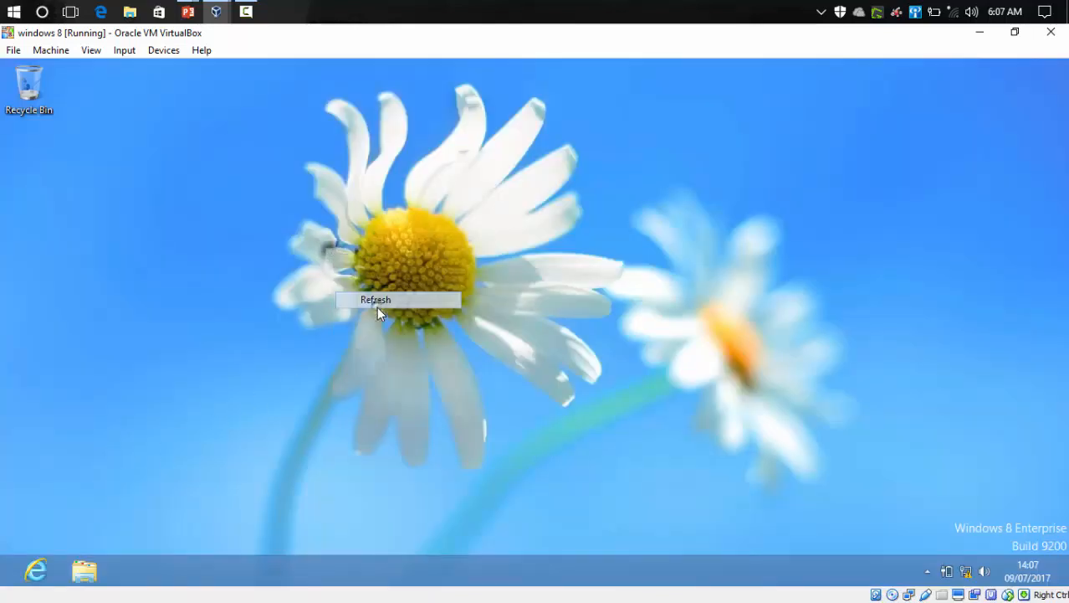
{"action": "right_click", "coordinate": [377, 305]}
{"action": "left_click", "coordinate": [406, 356]}
{"action": "right_click", "coordinate": [393, 311]}
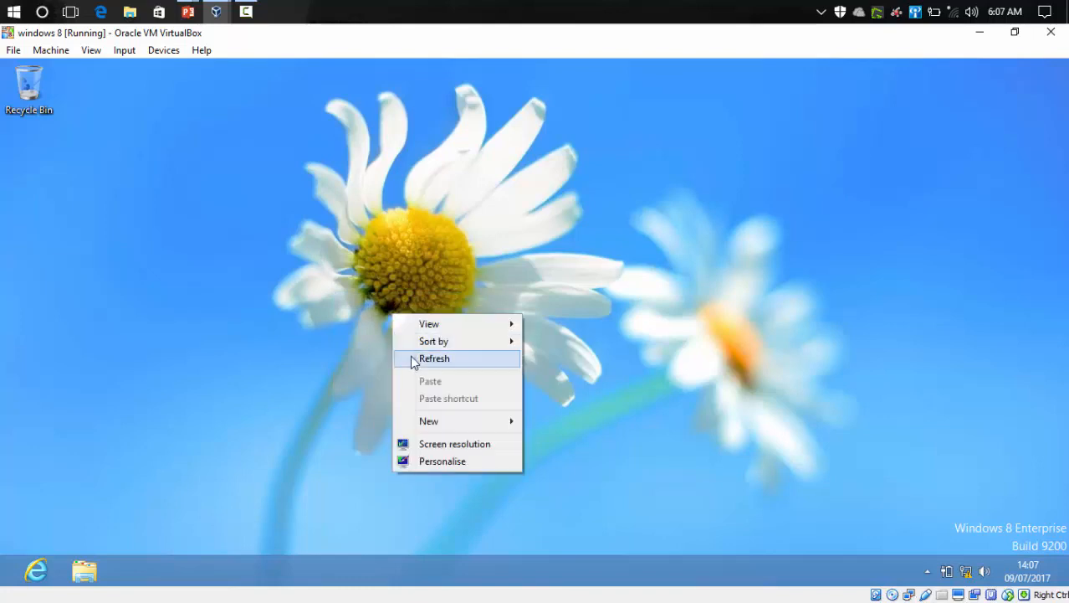
{"action": "left_click", "coordinate": [410, 356]}
{"action": "right_click", "coordinate": [388, 298]}
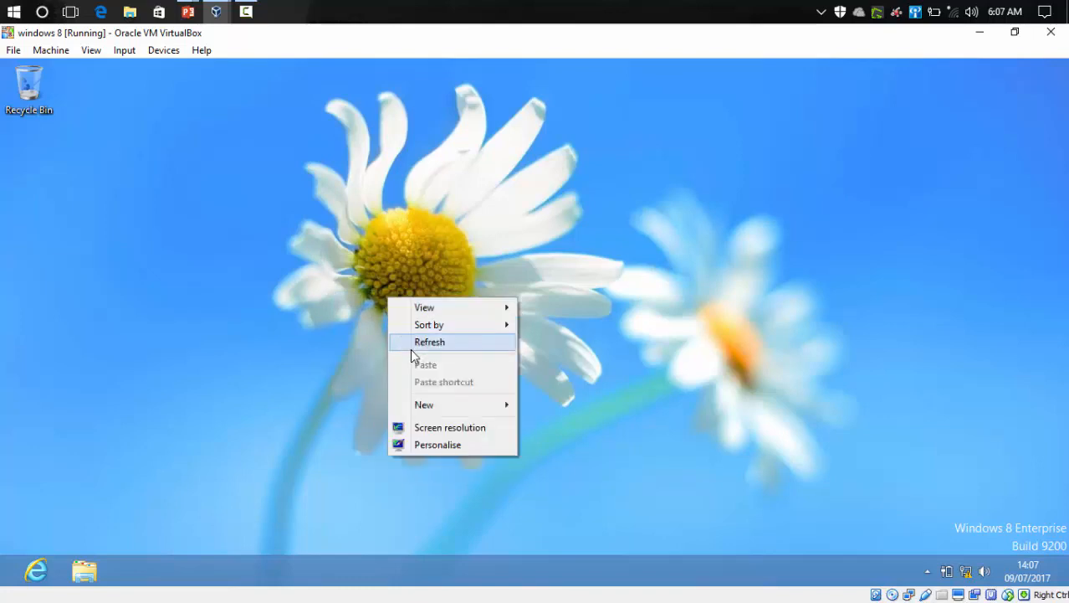
{"action": "left_click", "coordinate": [411, 346]}
{"action": "right_click", "coordinate": [381, 299]}
{"action": "left_click", "coordinate": [409, 347]}
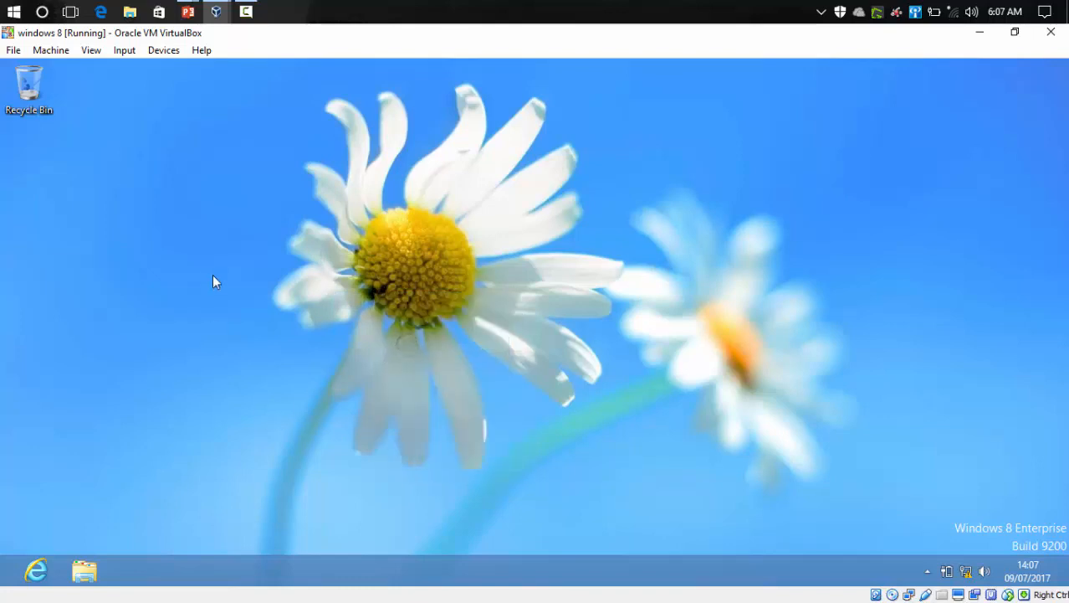
{"action": "right_click", "coordinate": [209, 236]}
{"action": "left_click", "coordinate": [239, 282]}
Step: Open File Explorer, view the Documents library, and close the window
{"action": "key", "text": "super+e"}
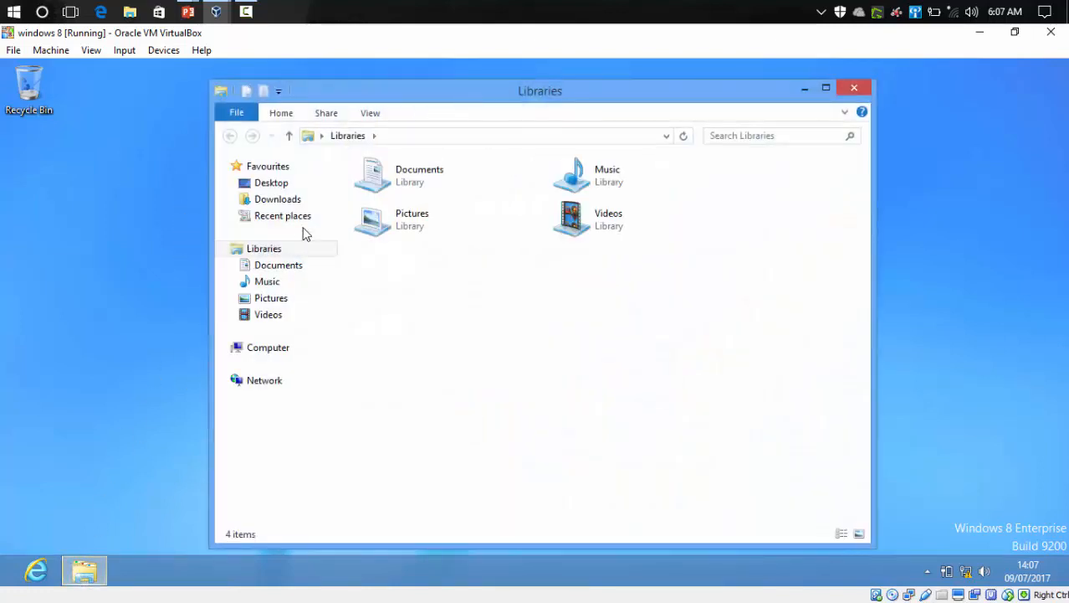
{"action": "left_click", "coordinate": [286, 268]}
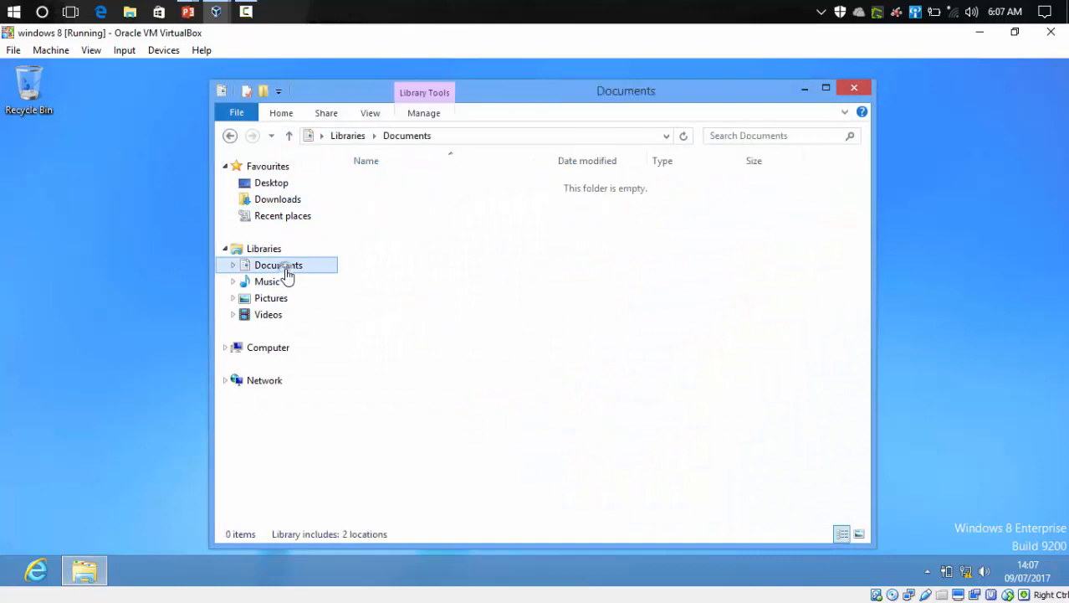
{"action": "left_click", "coordinate": [855, 89]}
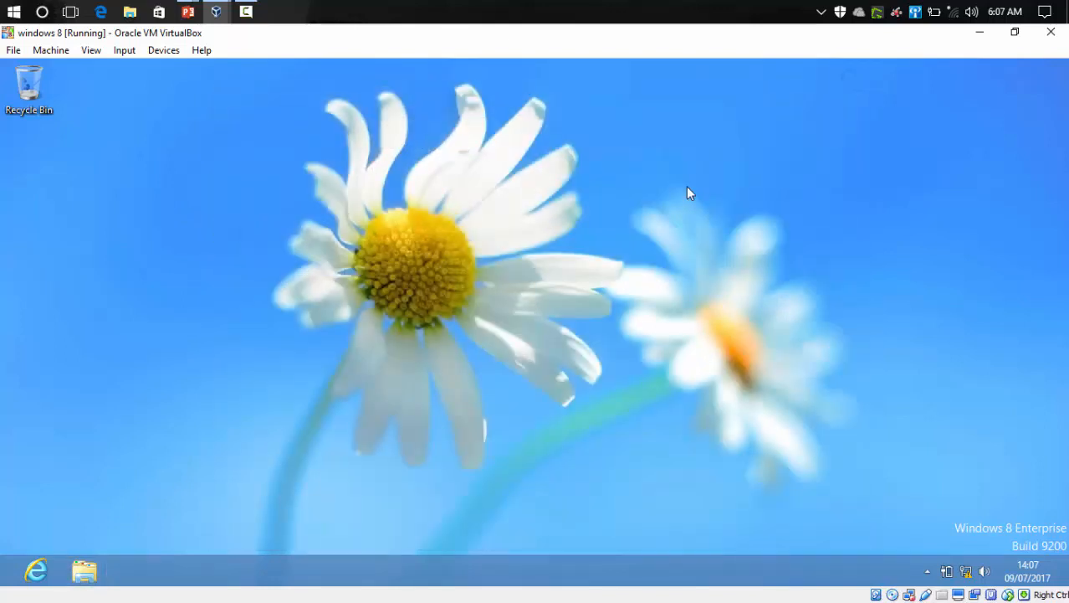
{"action": "right_click", "coordinate": [686, 186]}
{"action": "left_click", "coordinate": [709, 233]}
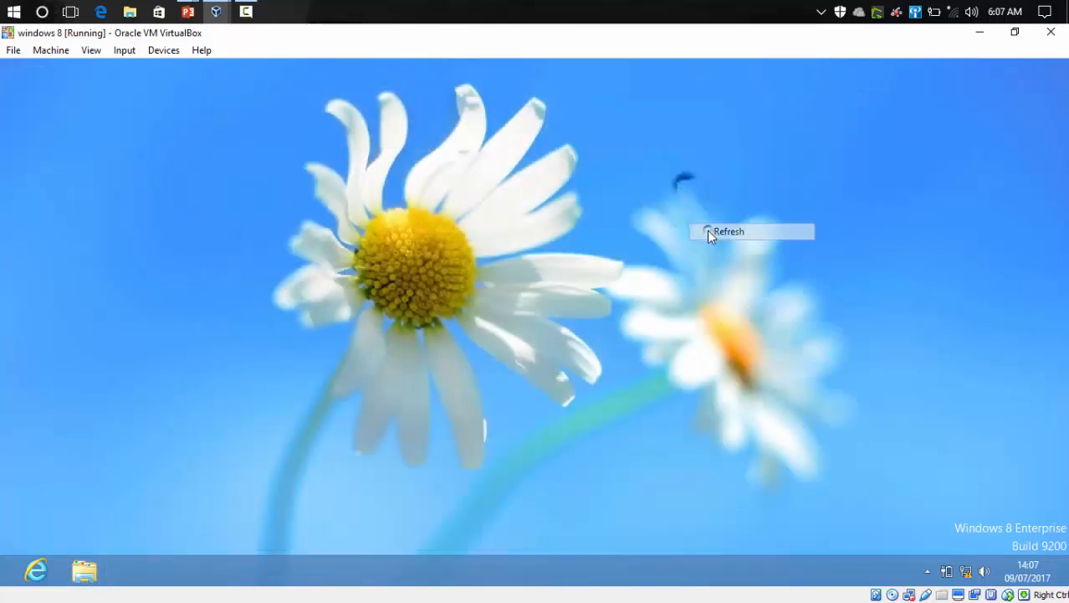
{"action": "right_click", "coordinate": [644, 236]}
{"action": "left_click", "coordinate": [666, 285]}
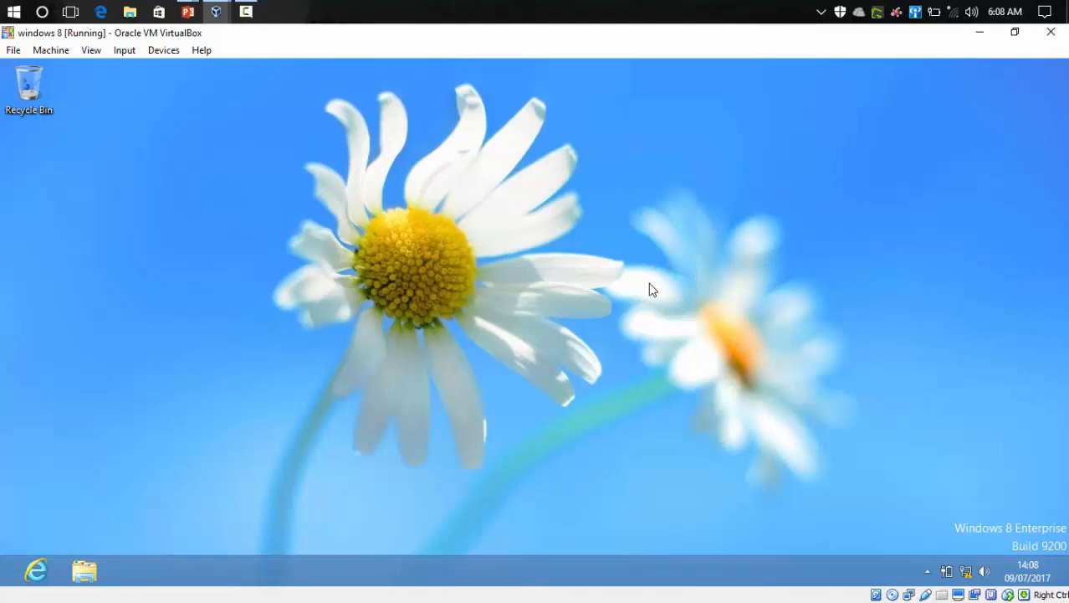
Step: Switch to the PowerPoint presentation about adding a computer to a domain
{"action": "left_click", "coordinate": [190, 12]}
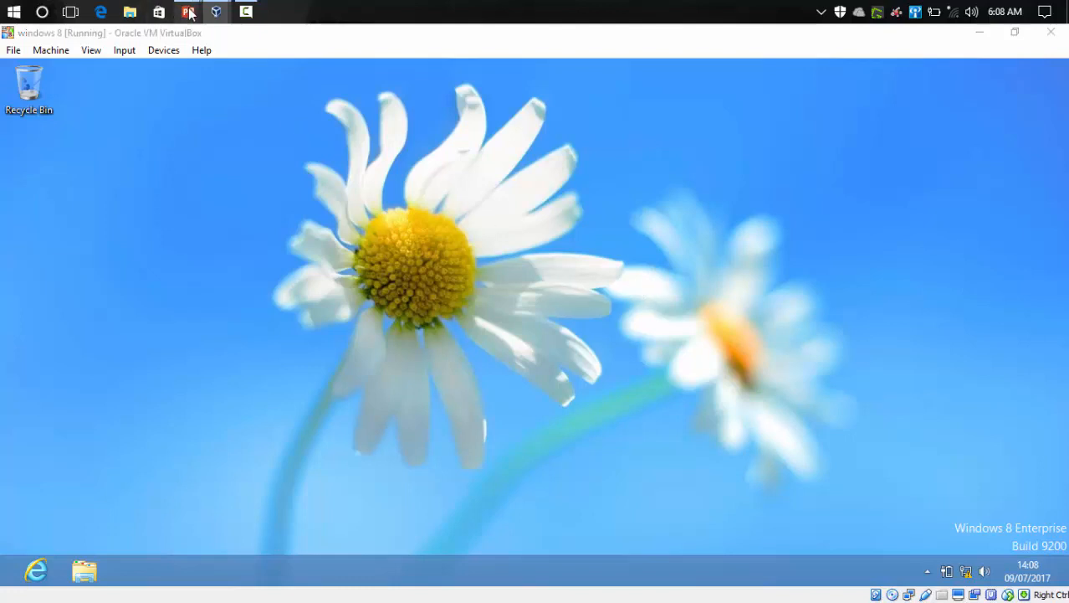
{"action": "left_click", "coordinate": [201, 57]}
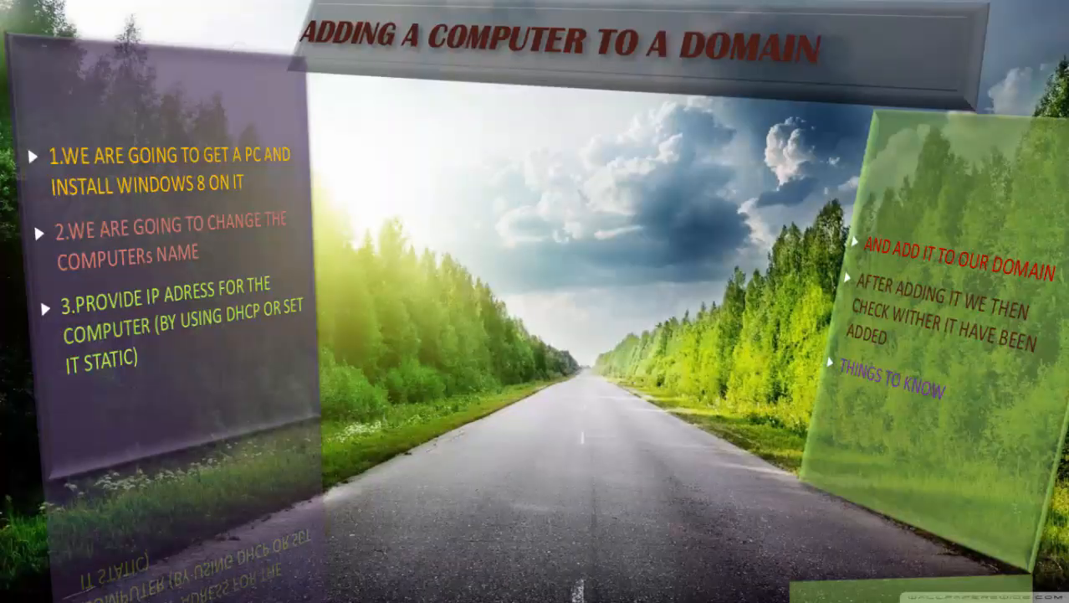